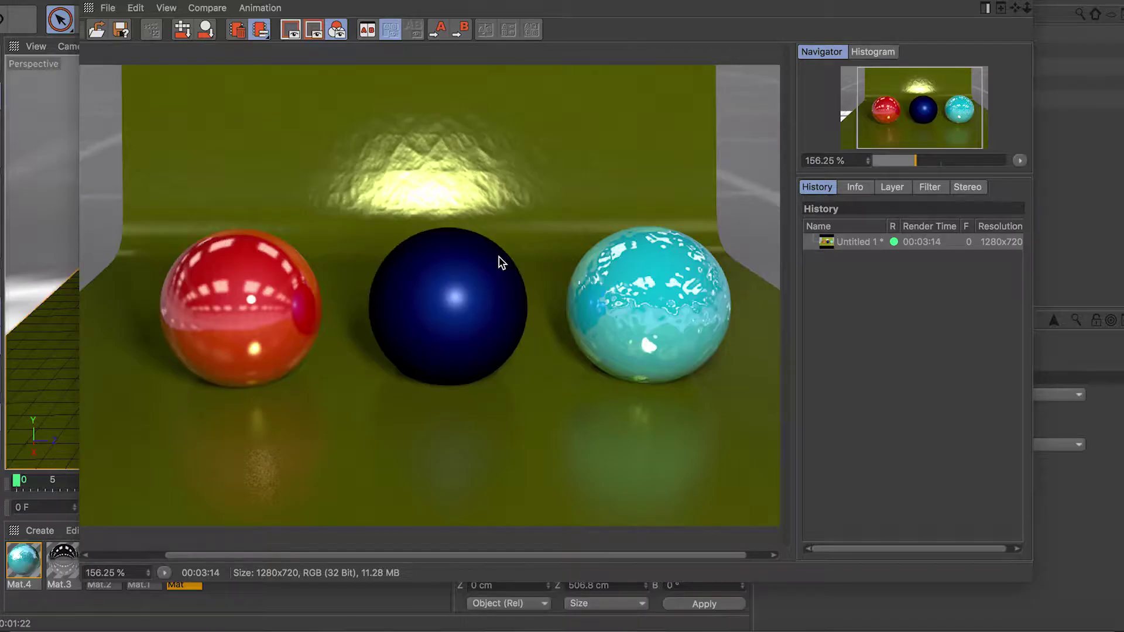
Step: Close the window with the finished render and deselect the green material
{"action": "left_click_drag", "start_coordinate": [589, 2], "coordinate": [569, 0]}
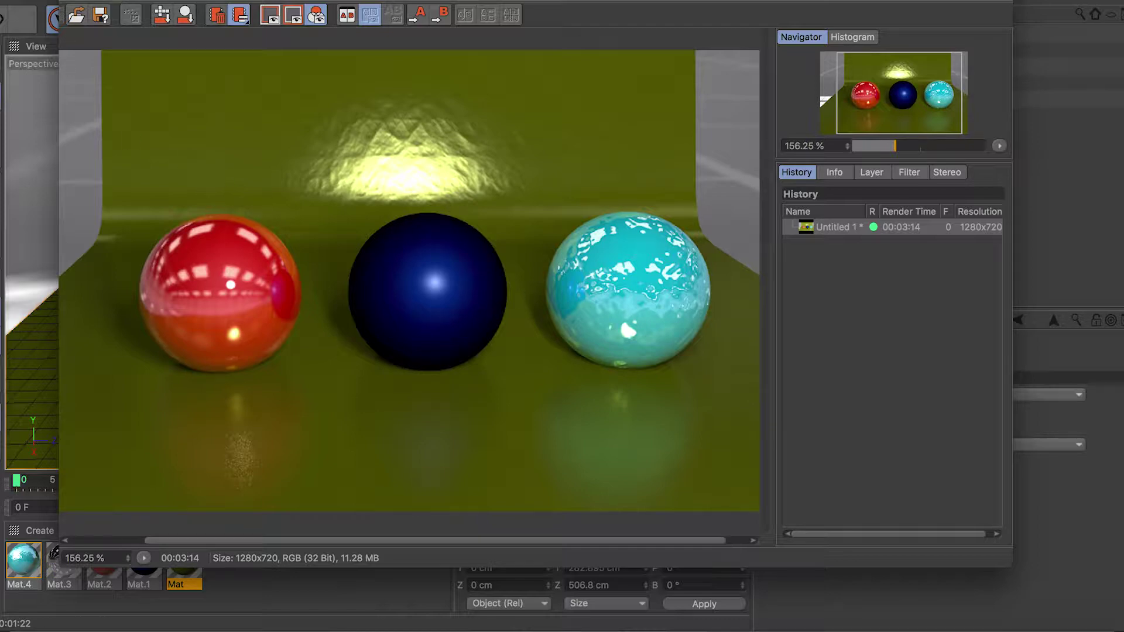
{"action": "key", "text": "super+w"}
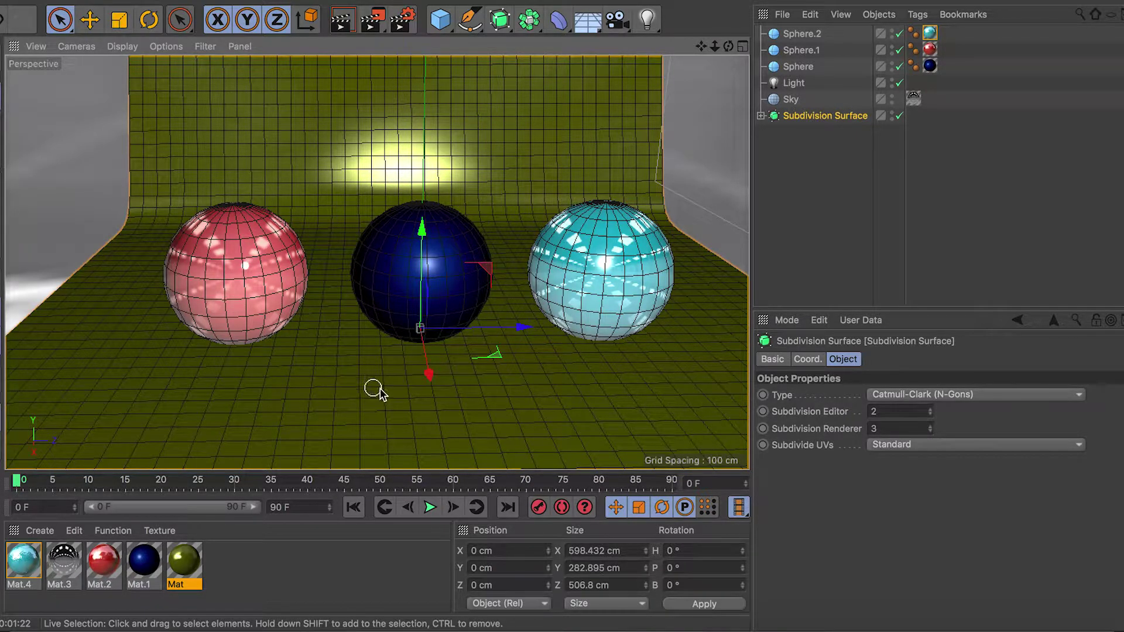
{"action": "left_click", "coordinate": [197, 568]}
{"action": "left_click", "coordinate": [267, 577]}
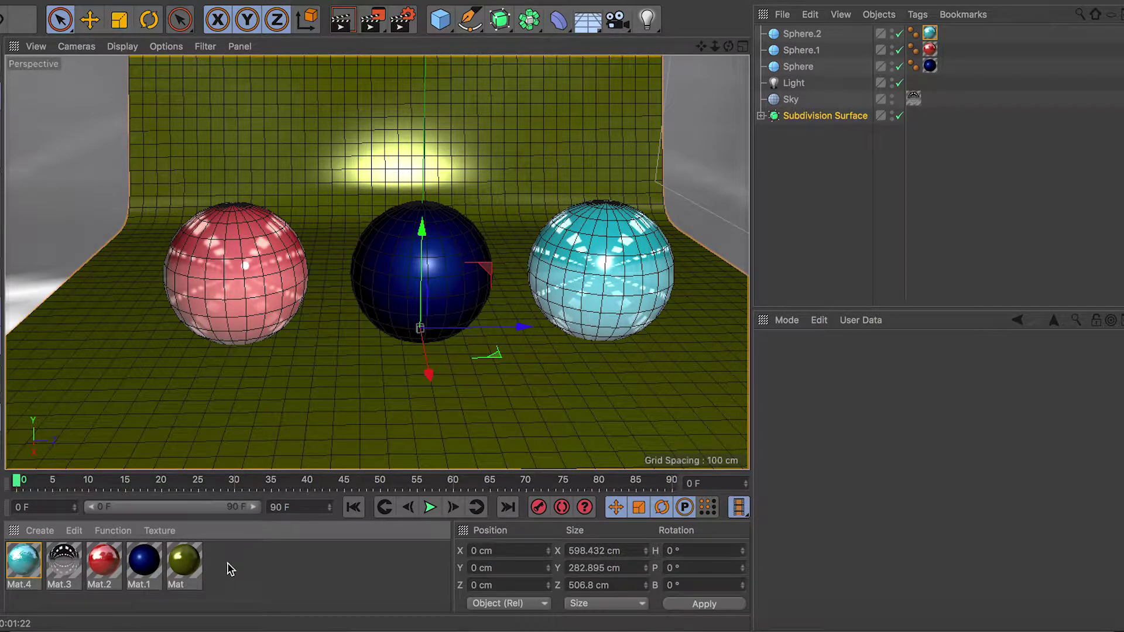
Step: Review the Light, Sky and Subdivision Surface objects with its floor child, and the Global Illumination render settings
{"action": "left_click", "coordinate": [803, 88]}
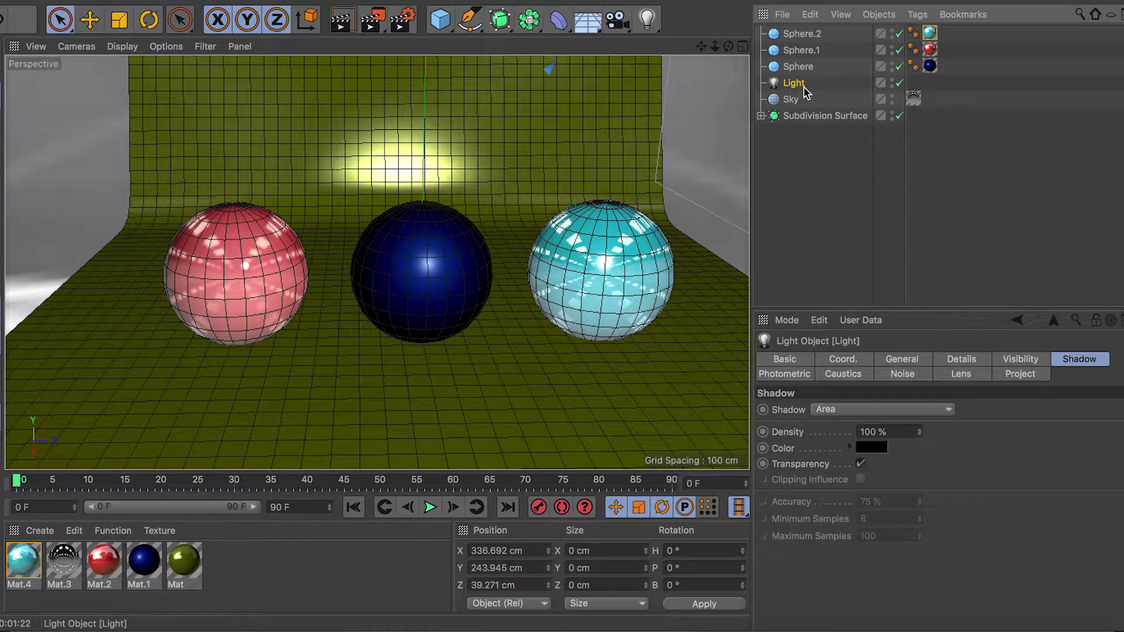
{"action": "left_click", "coordinate": [797, 104]}
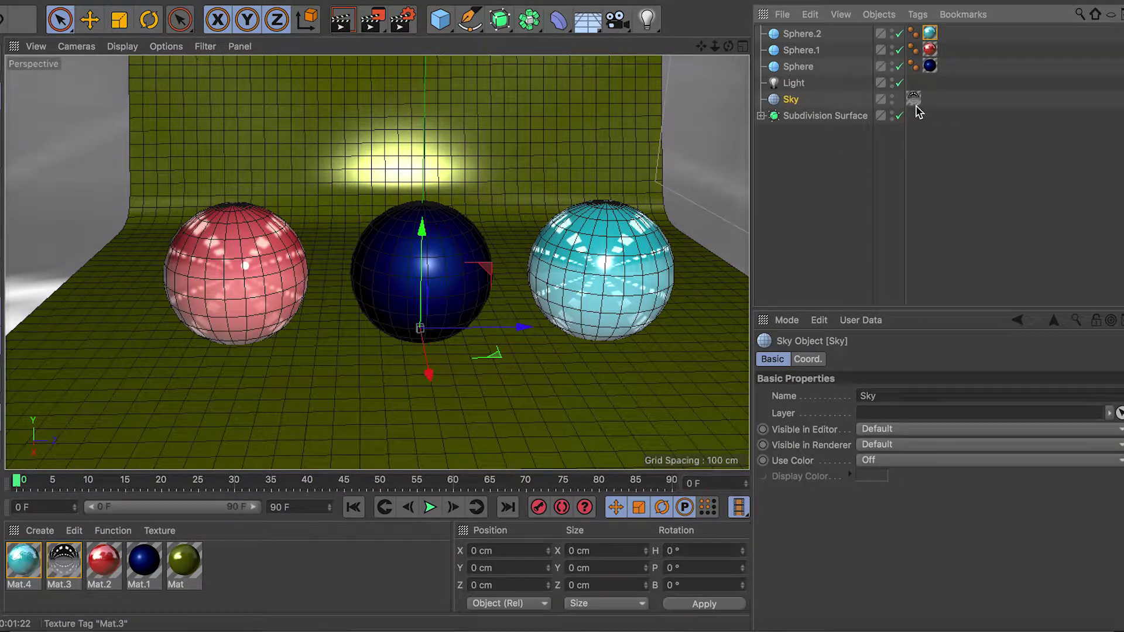
{"action": "left_click", "coordinate": [827, 116]}
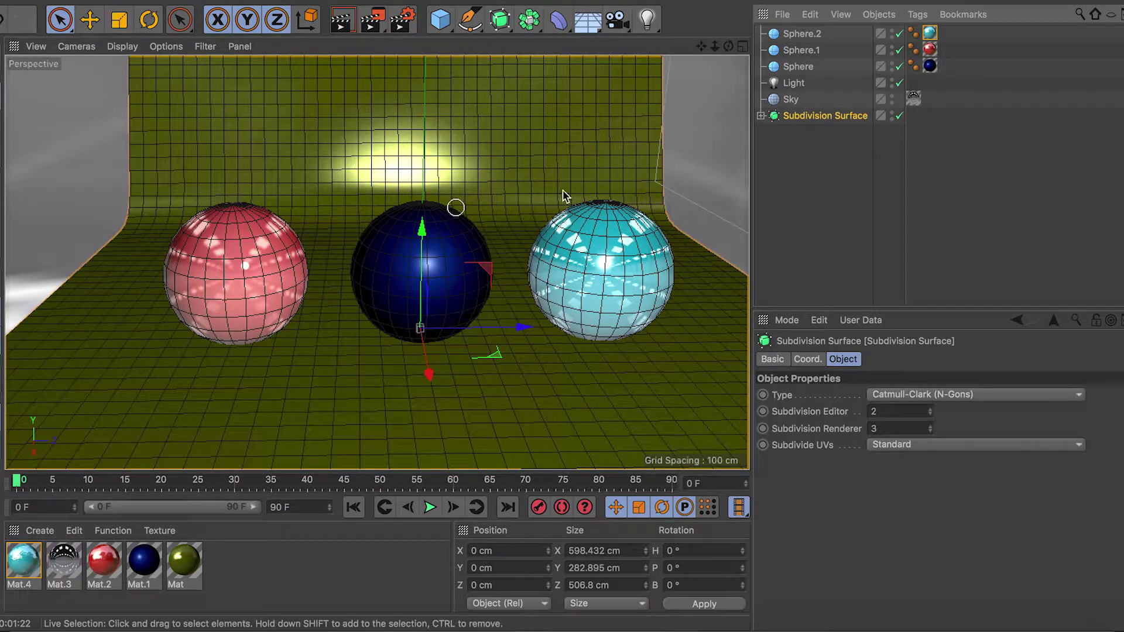
{"action": "left_click", "coordinate": [761, 116]}
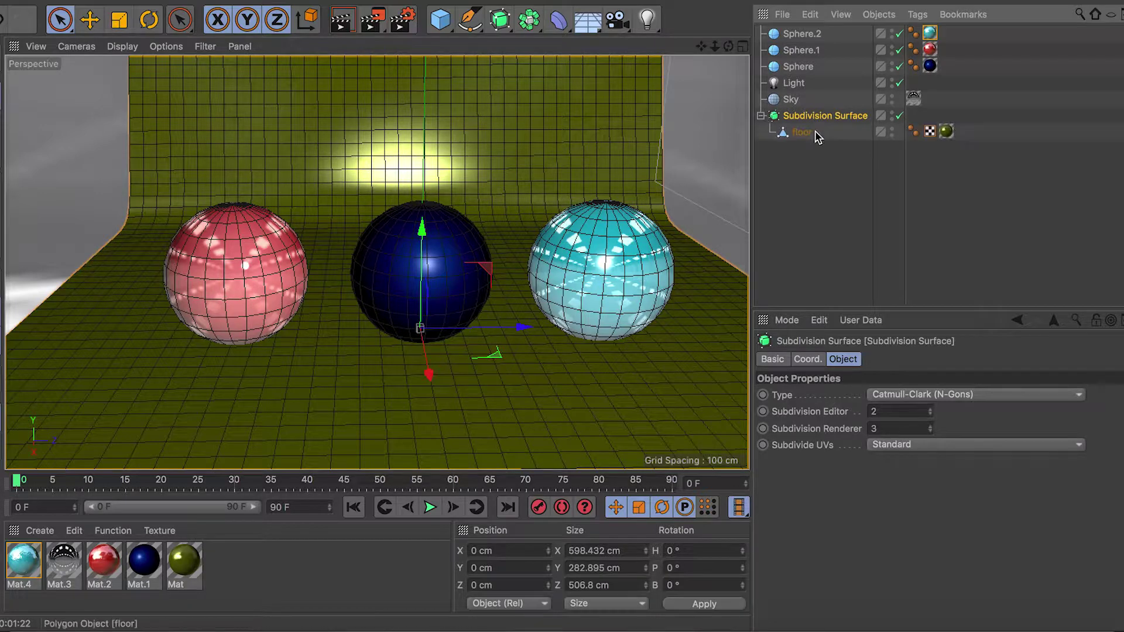
{"action": "left_click", "coordinate": [762, 116]}
{"action": "left_click", "coordinate": [404, 19]}
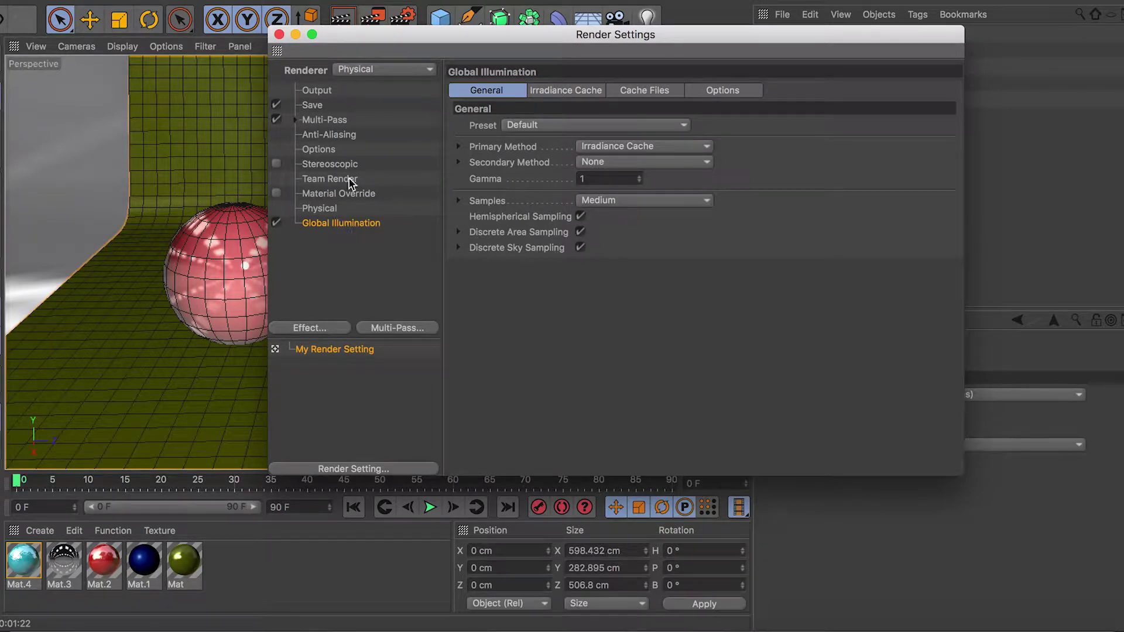
{"action": "left_click", "coordinate": [279, 36]}
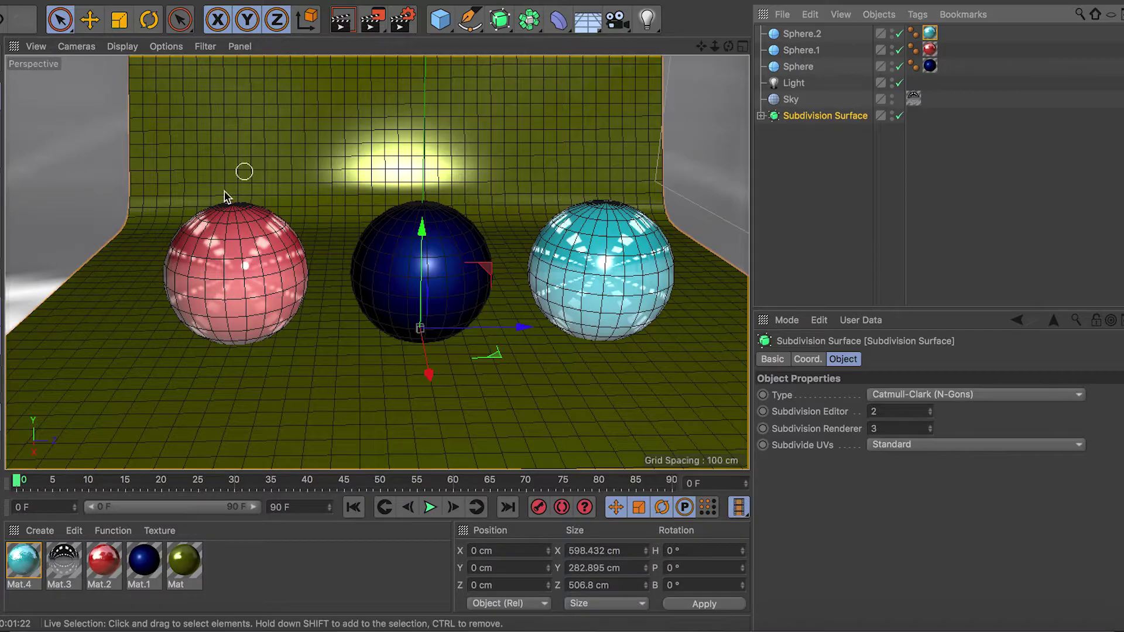
Step: Open the red material Mat.2 for editing, show its Reflectance channel and keep the spheres visible beside the editor
{"action": "left_click", "coordinate": [111, 563]}
{"action": "double_click", "coordinate": [111, 563]}
{"action": "left_click_drag", "start_coordinate": [486, 59], "coordinate": [508, 0]}
{"action": "left_click", "coordinate": [302, 209]}
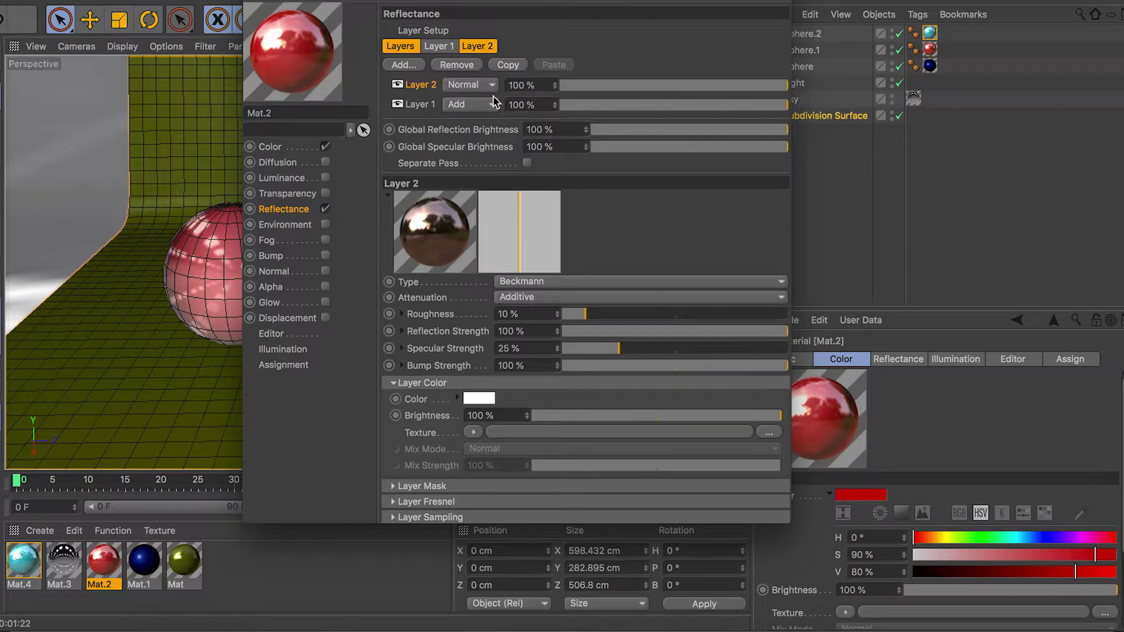
{"action": "left_click_drag", "start_coordinate": [522, 0], "coordinate": [571, 28]}
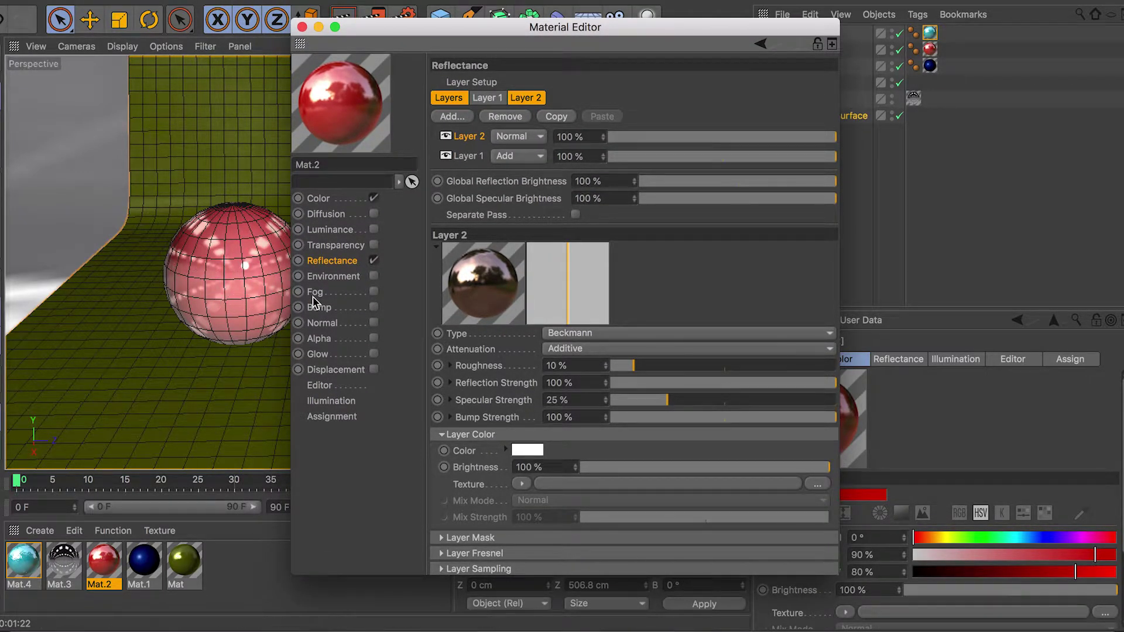
{"action": "left_click", "coordinate": [333, 247]}
{"action": "left_click", "coordinate": [333, 262]}
{"action": "left_click_drag", "start_coordinate": [472, 26], "coordinate": [683, 4]}
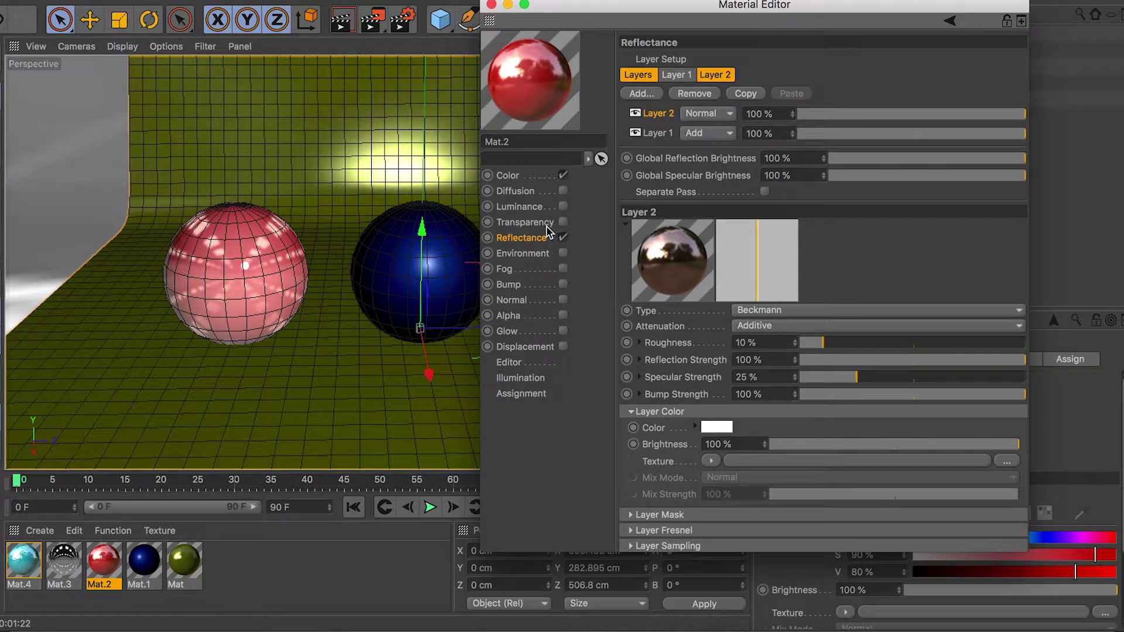
Step: Examine the reflectance layer types that can be added to Mat.2 and compare the settings of Layer 1 and Layer 2
{"action": "left_click", "coordinate": [644, 95]}
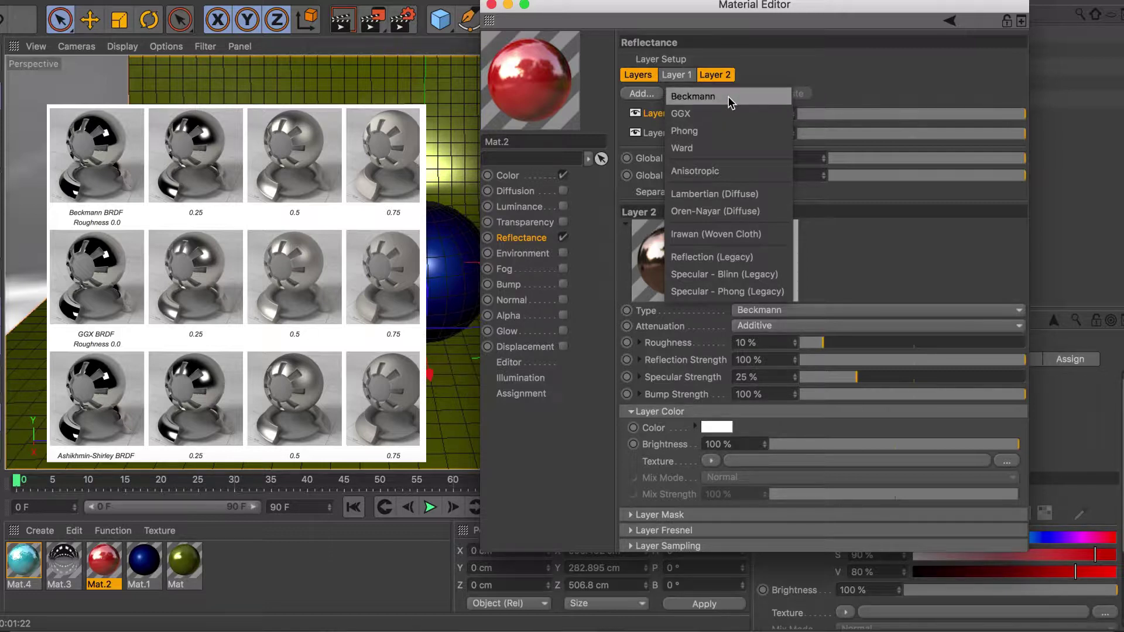
{"action": "left_click", "coordinate": [744, 259]}
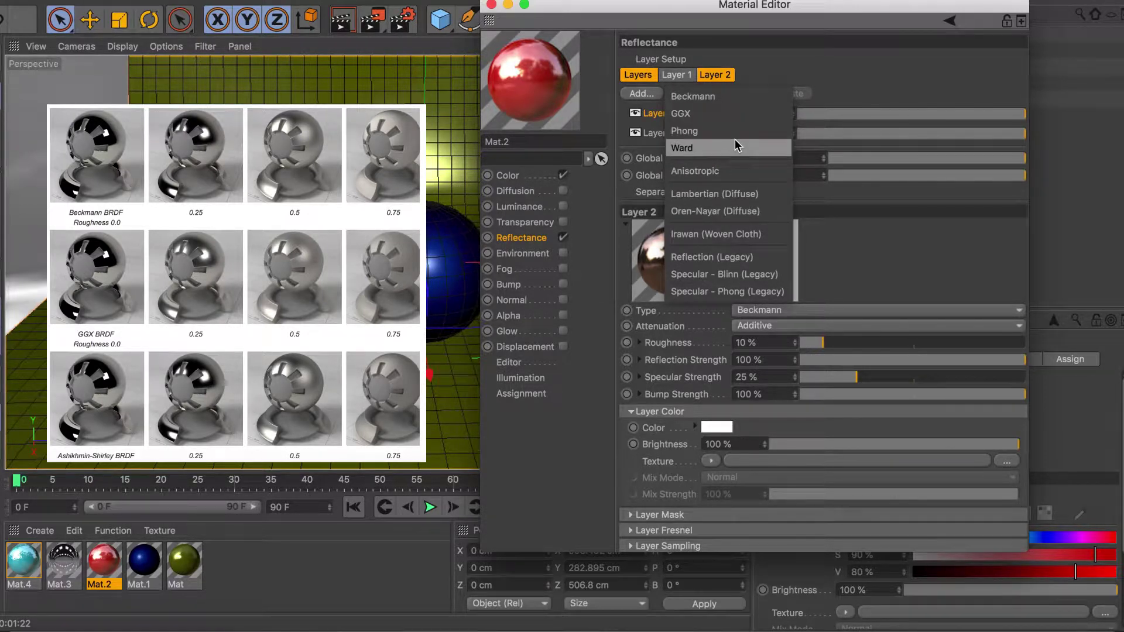
{"action": "left_click", "coordinate": [733, 98]}
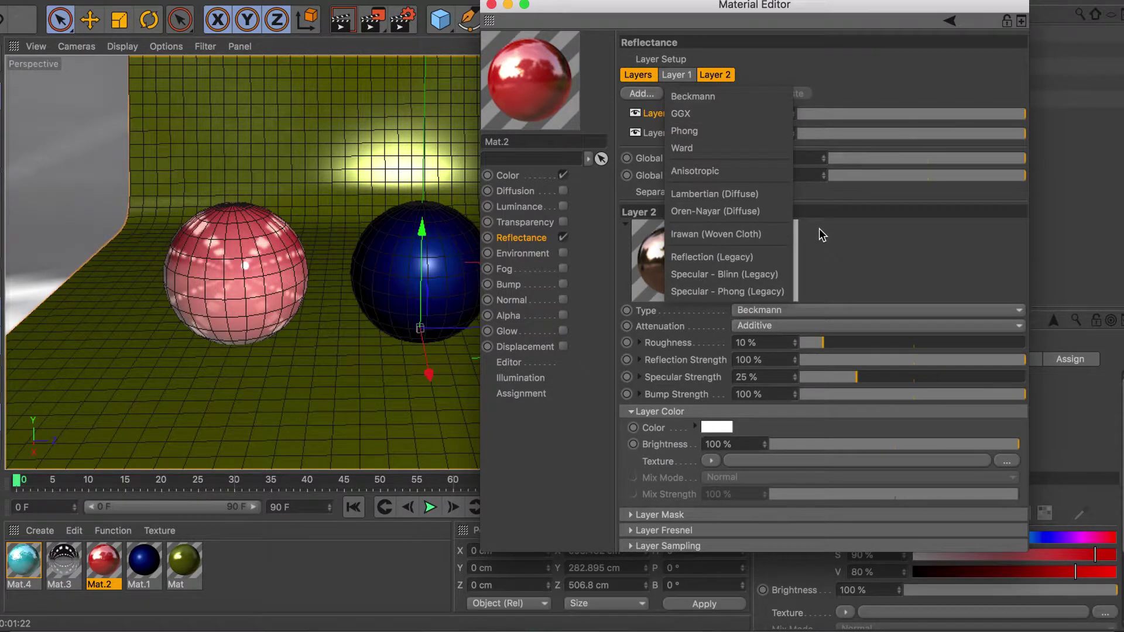
{"action": "left_click", "coordinate": [821, 227]}
{"action": "left_click", "coordinate": [657, 134]}
{"action": "left_click", "coordinate": [659, 113]}
{"action": "left_click", "coordinate": [666, 132]}
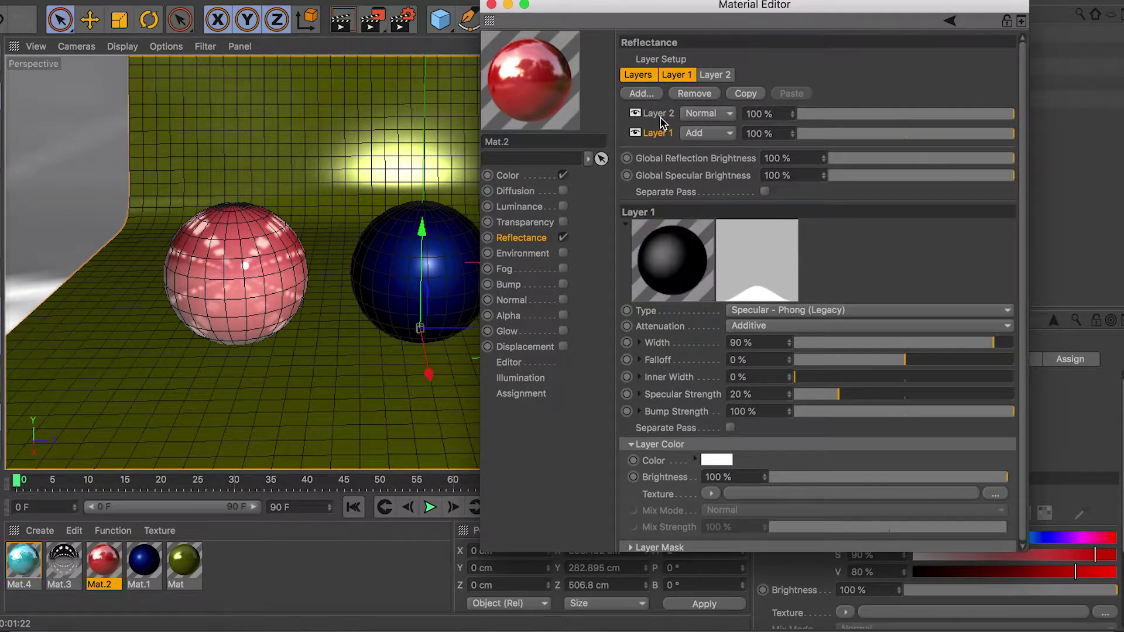
Step: Try adding two Beckmann reflectance layers to Mat.2 and undo both additions
{"action": "left_click", "coordinate": [648, 94]}
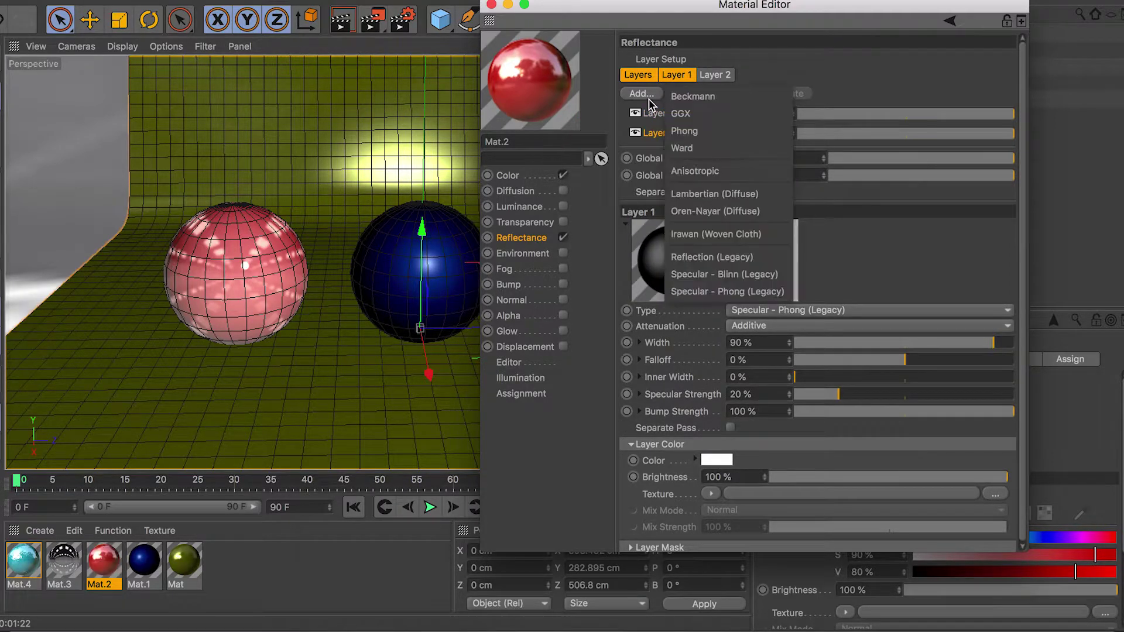
{"action": "left_click", "coordinate": [698, 98]}
{"action": "left_click", "coordinate": [652, 92]}
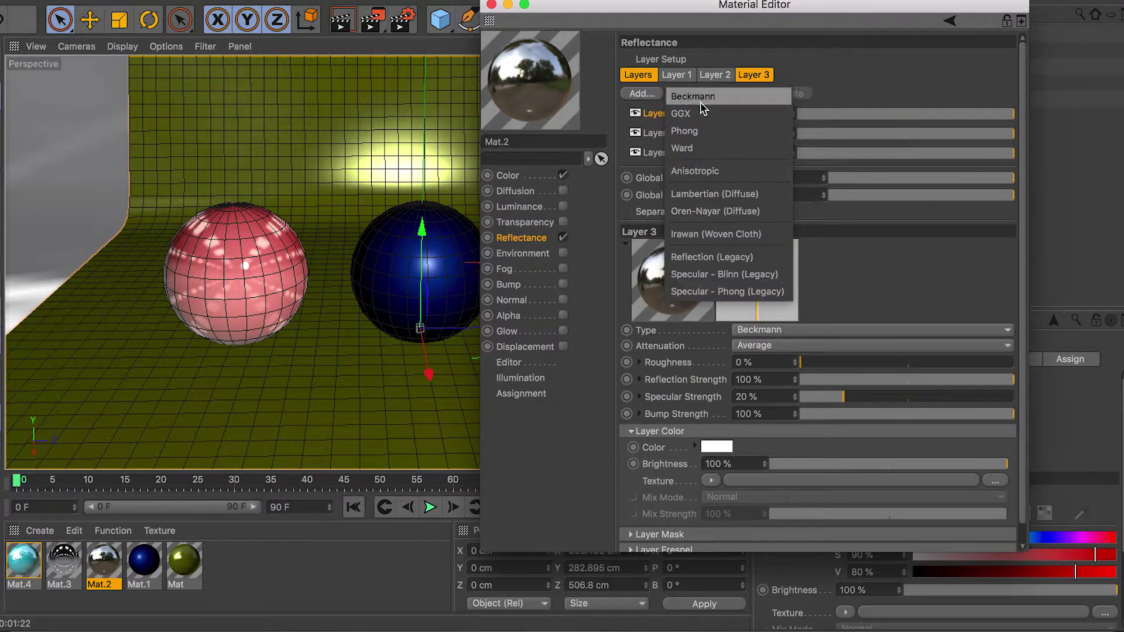
{"action": "left_click", "coordinate": [697, 97]}
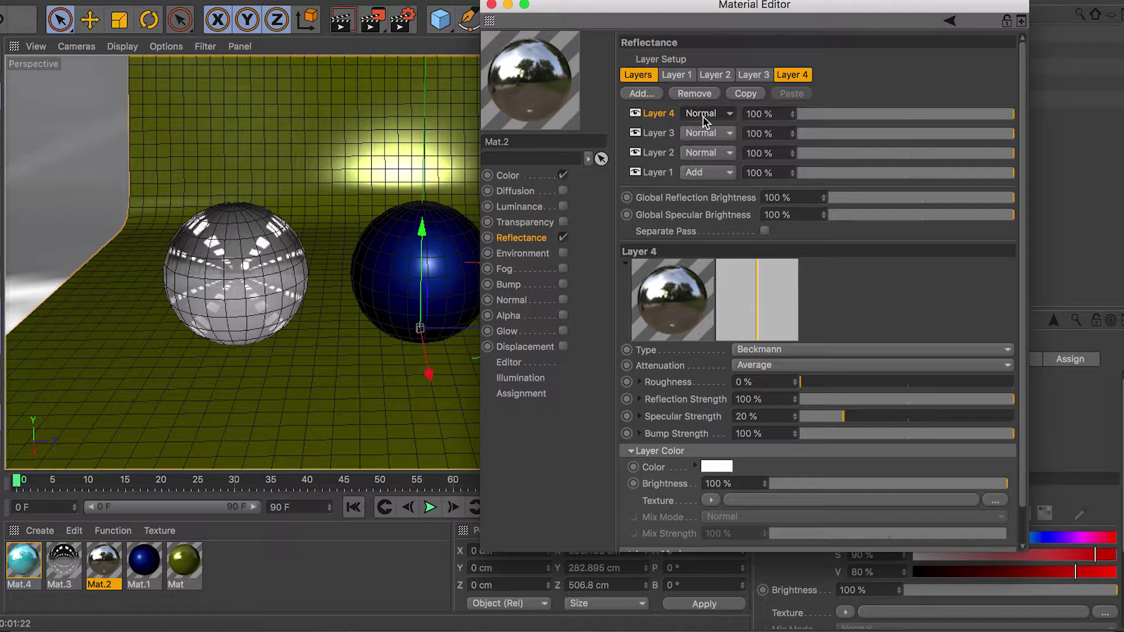
{"action": "key", "text": "super+z"}
{"action": "key", "text": "super+z"}
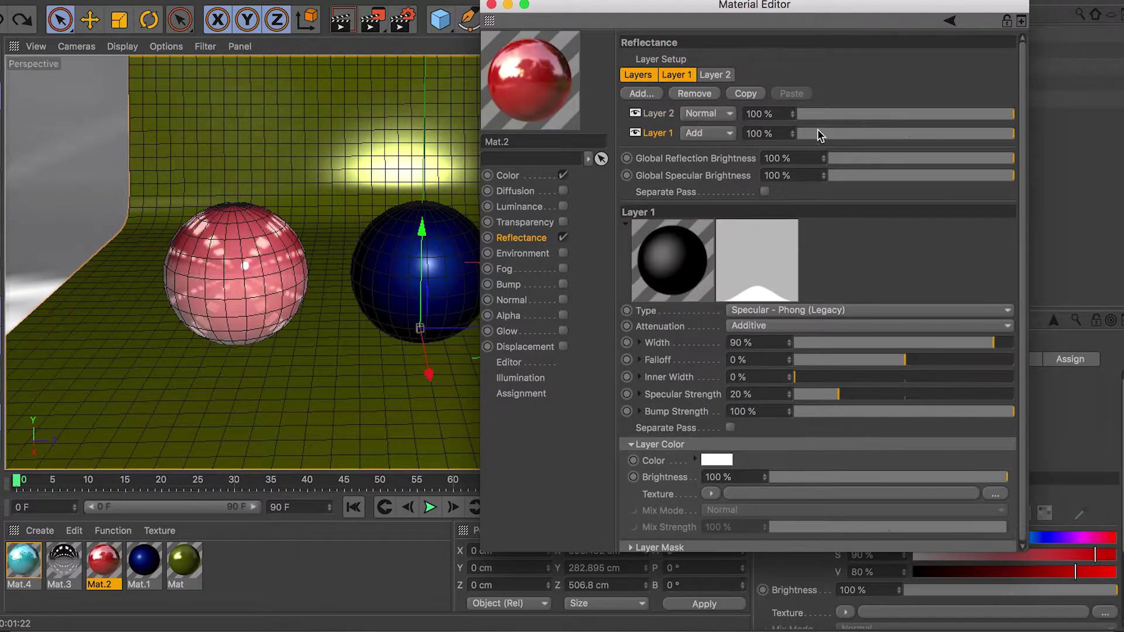
Step: Vary Layer 2's opacity and bring it back to 100 %, and check the blend mode options for Layer 2
{"action": "left_click_drag", "start_coordinate": [890, 117], "coordinate": [1058, 120]}
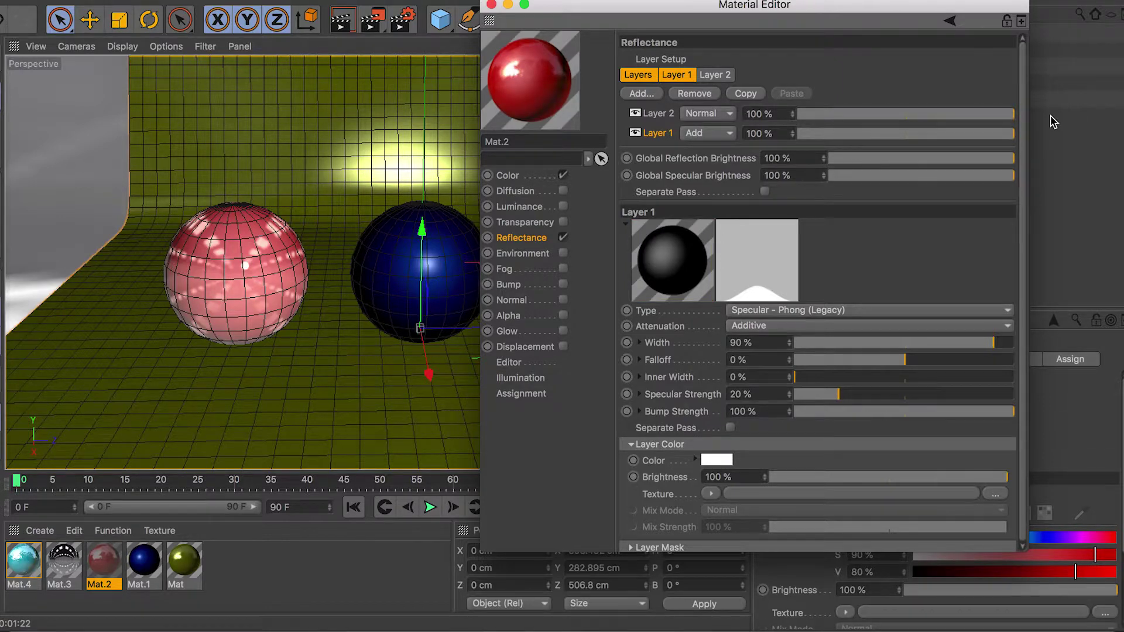
{"action": "left_click_drag", "start_coordinate": [819, 117], "coordinate": [1022, 117]}
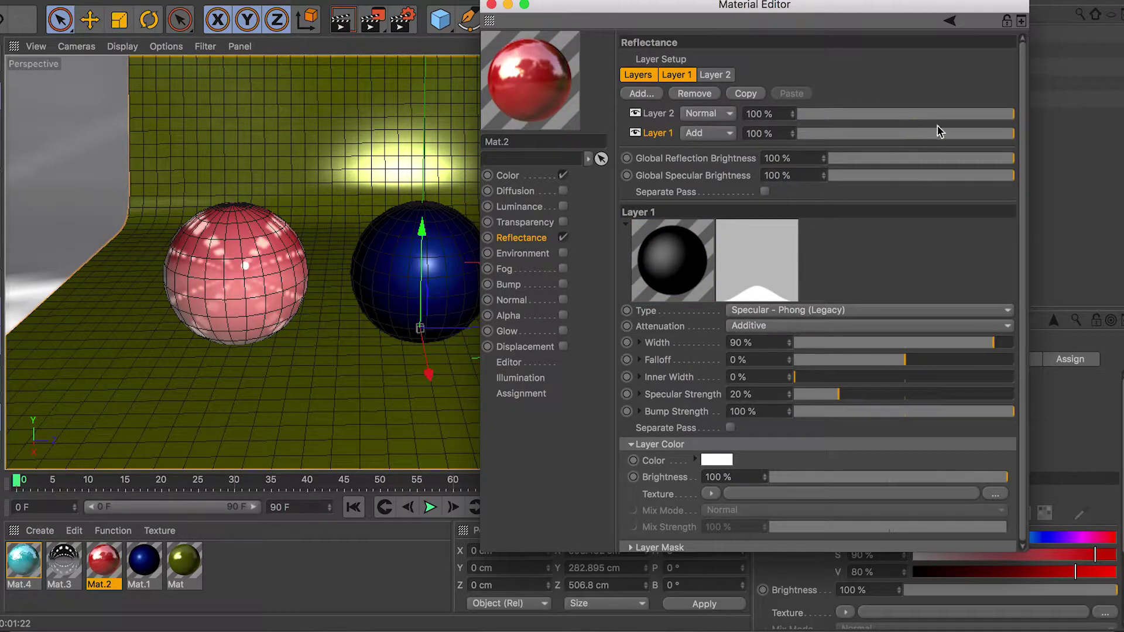
{"action": "left_click", "coordinate": [658, 113]}
{"action": "left_click", "coordinate": [658, 133]}
{"action": "left_click", "coordinate": [658, 113]}
{"action": "left_click", "coordinate": [720, 114]}
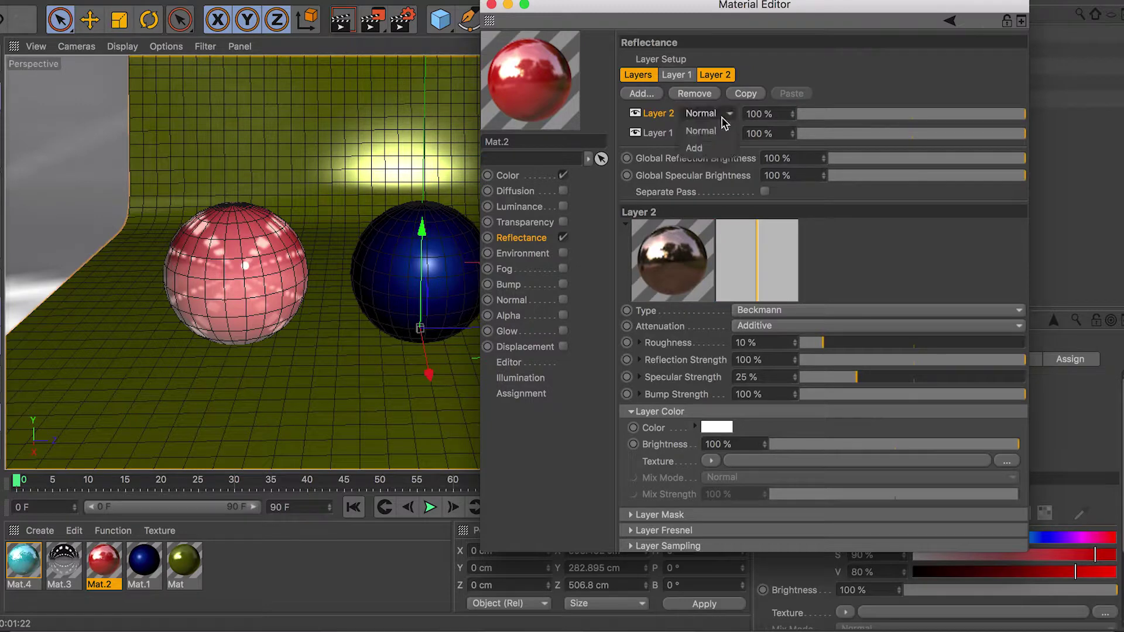
{"action": "left_click", "coordinate": [861, 90]}
Step: Lower Layer 2's opacity to 82 %, check the available layer types, and restore the opacity to 100 %
{"action": "left_click_drag", "start_coordinate": [1025, 114], "coordinate": [986, 115]}
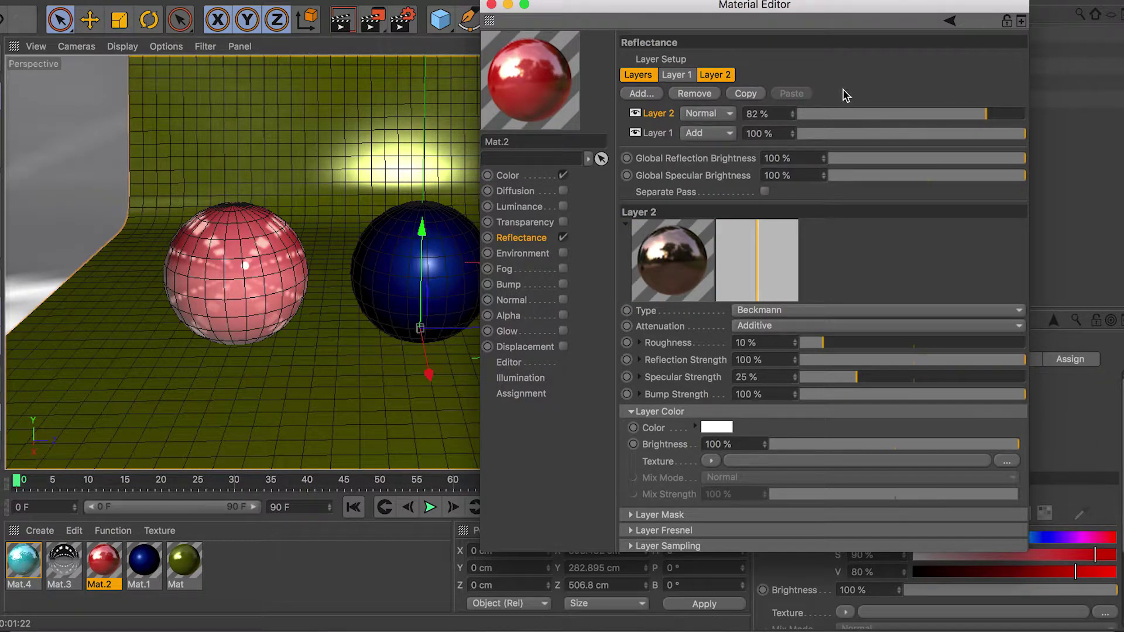
{"action": "left_click", "coordinate": [650, 96]}
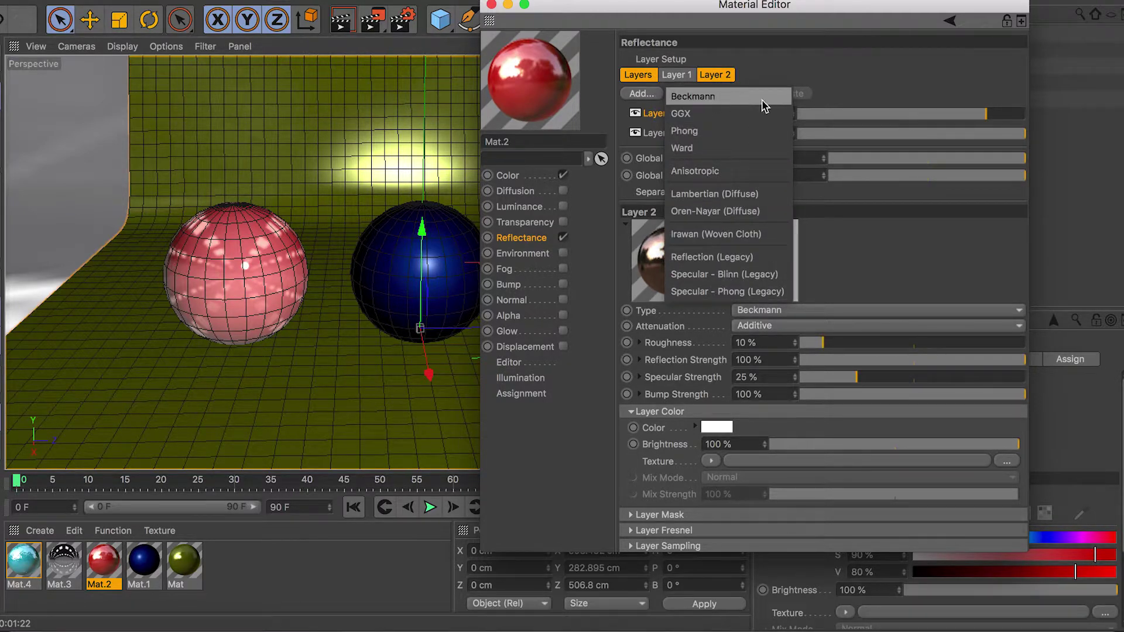
{"action": "left_click", "coordinate": [875, 51]}
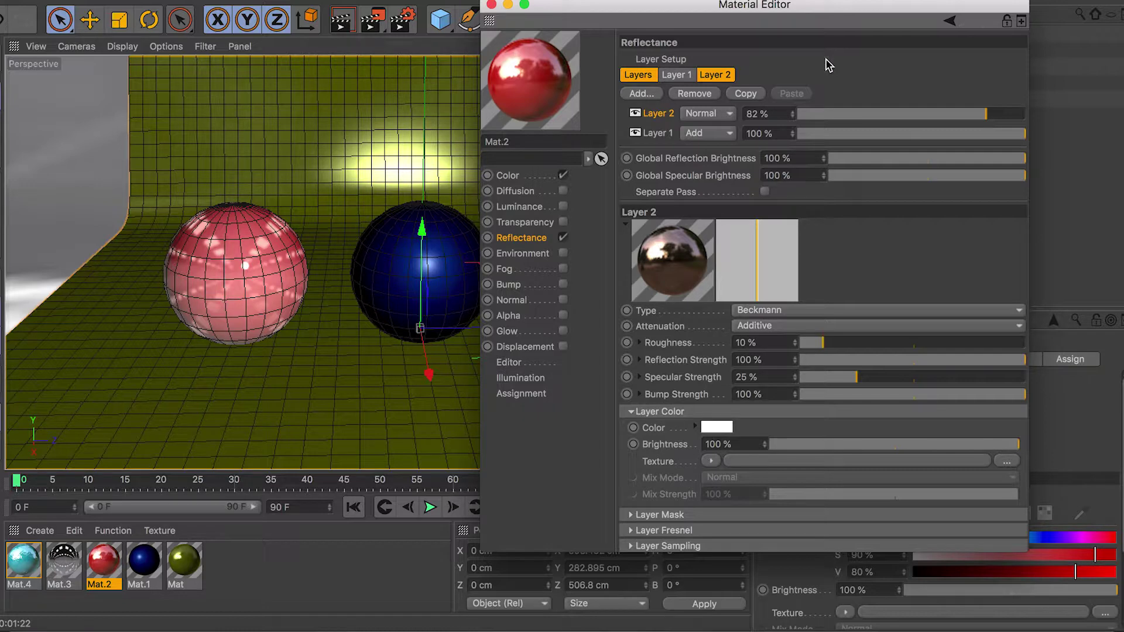
{"action": "left_click_drag", "start_coordinate": [988, 114], "coordinate": [1030, 115]}
Step: Examine the global brightness settings of the reflectance channel and Layer 2's reflection type options and attenuation setting
{"action": "left_click", "coordinate": [679, 159]}
{"action": "left_click", "coordinate": [692, 171]}
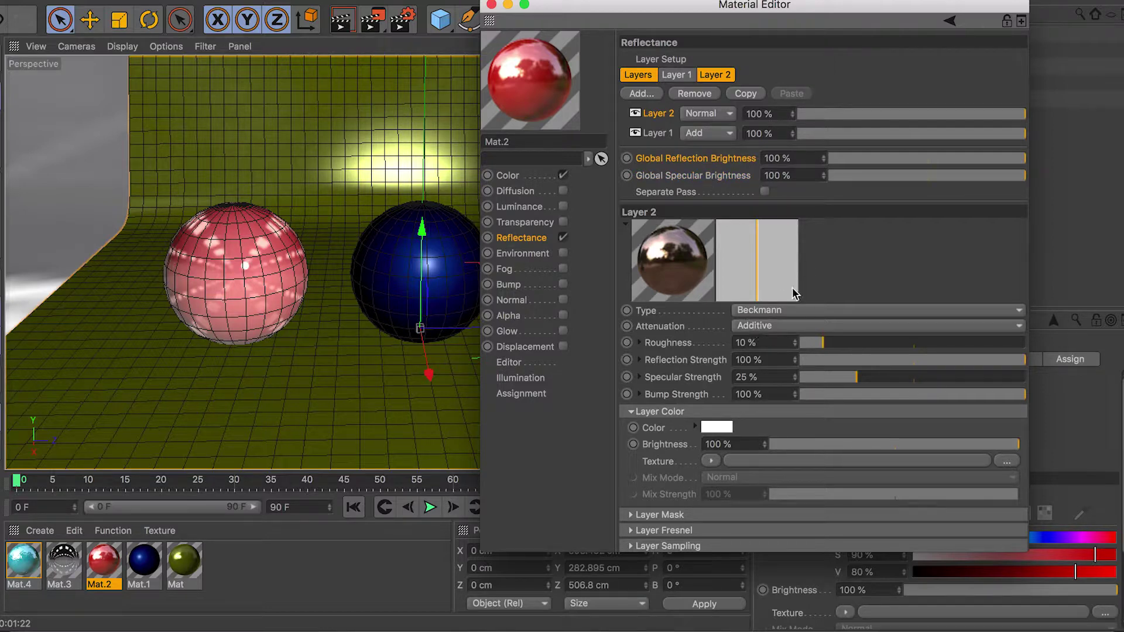
{"action": "left_click", "coordinate": [790, 310]}
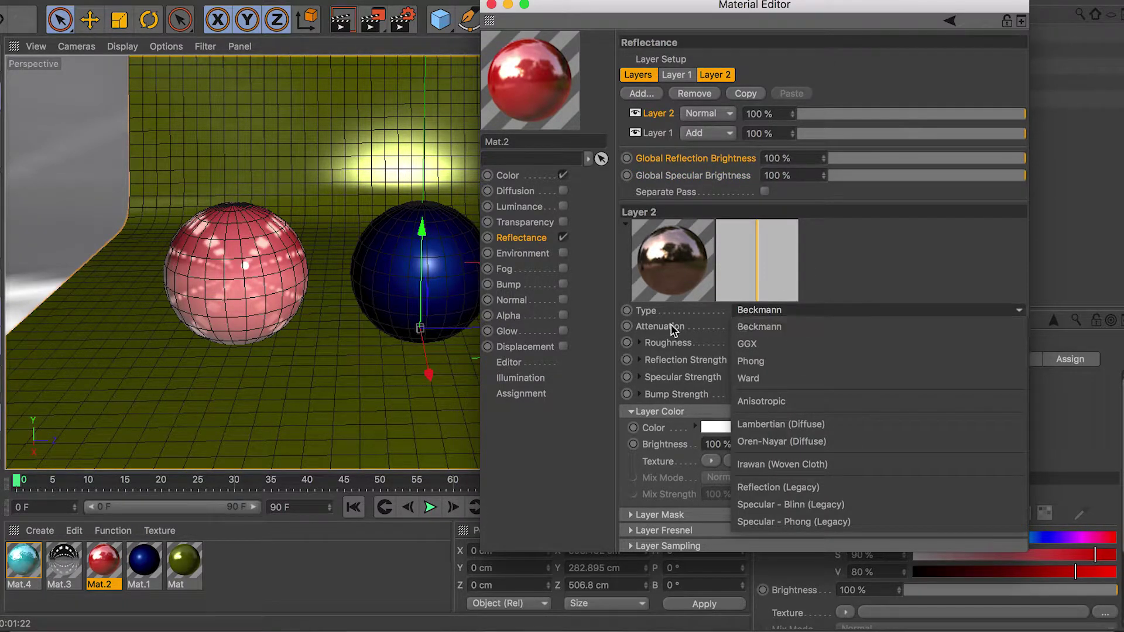
{"action": "left_click", "coordinate": [667, 324]}
{"action": "left_click", "coordinate": [791, 316]}
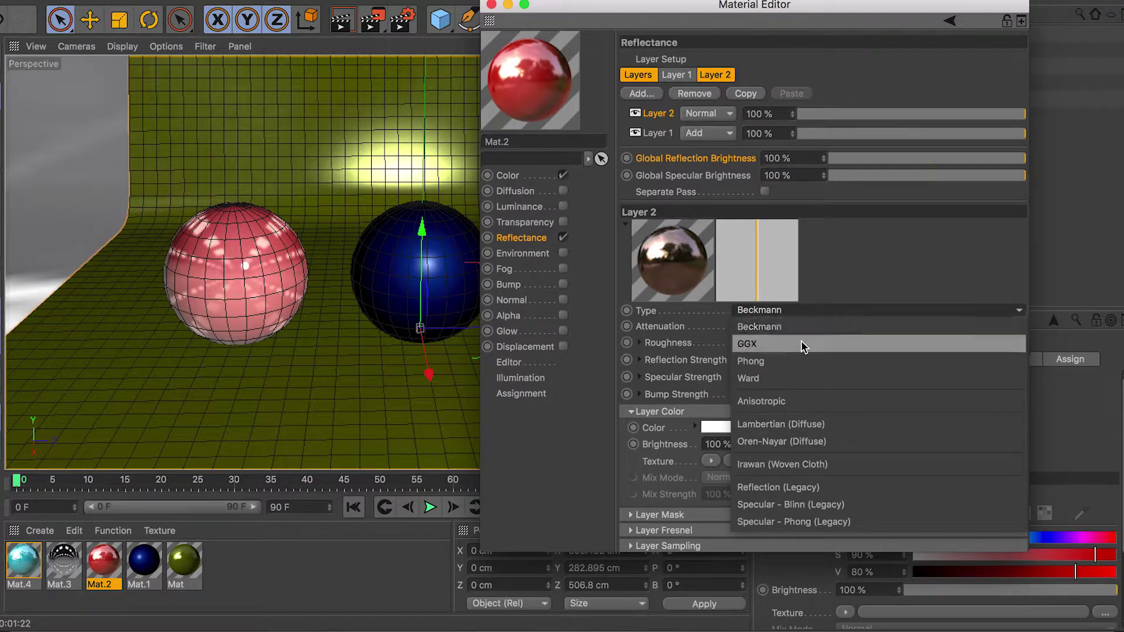
{"action": "left_click", "coordinate": [661, 118]}
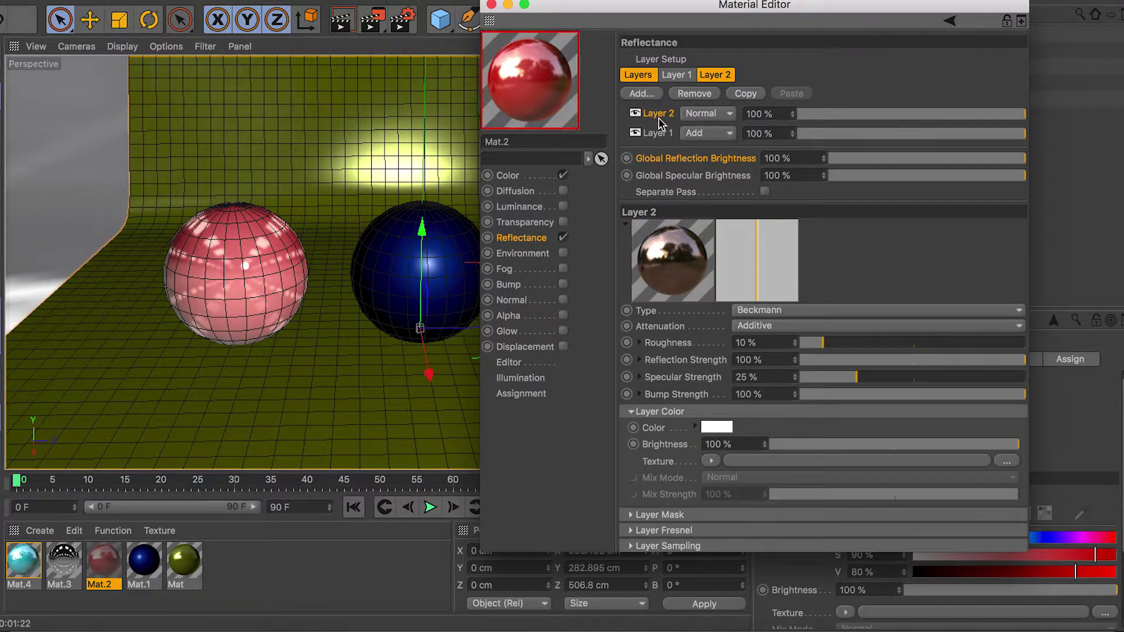
{"action": "left_click", "coordinate": [653, 95]}
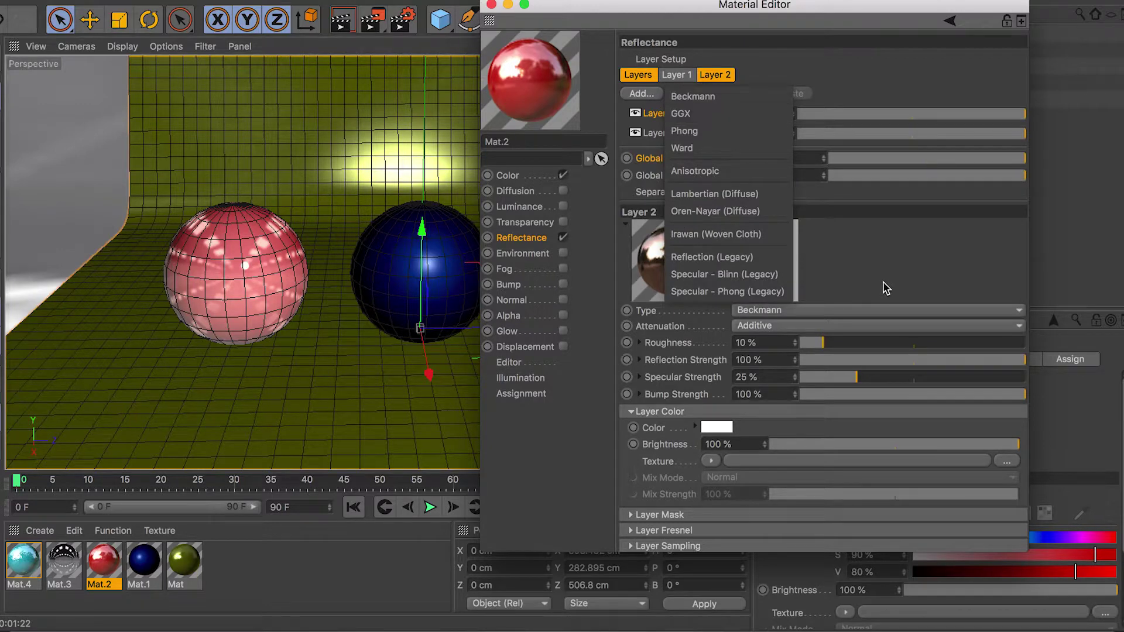
{"action": "left_click", "coordinate": [852, 299]}
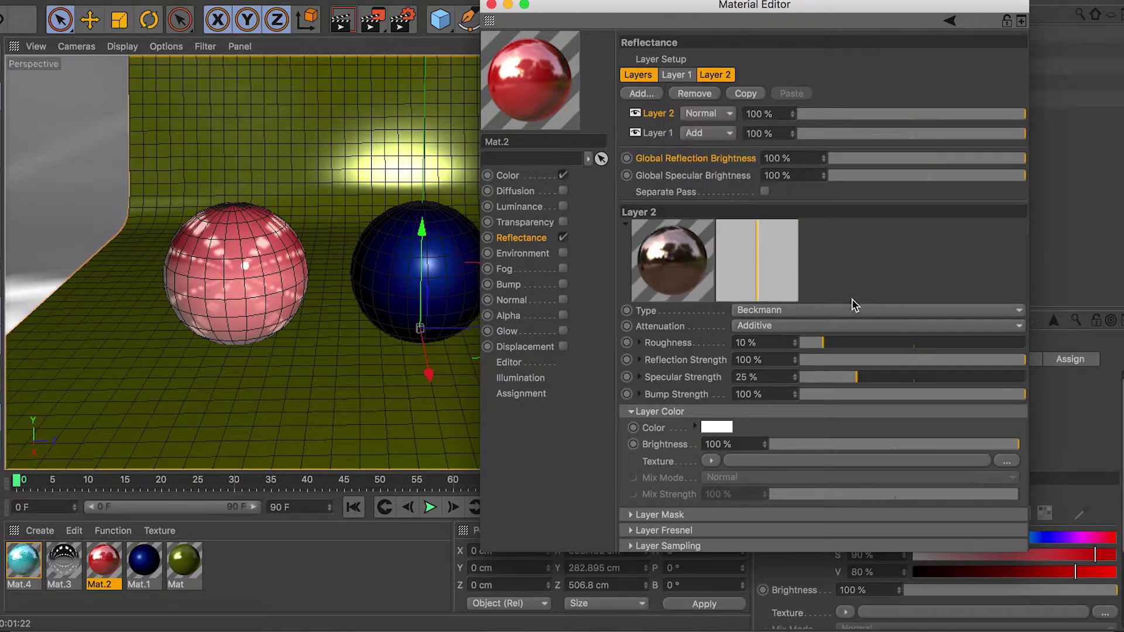
{"action": "left_click", "coordinate": [791, 311]}
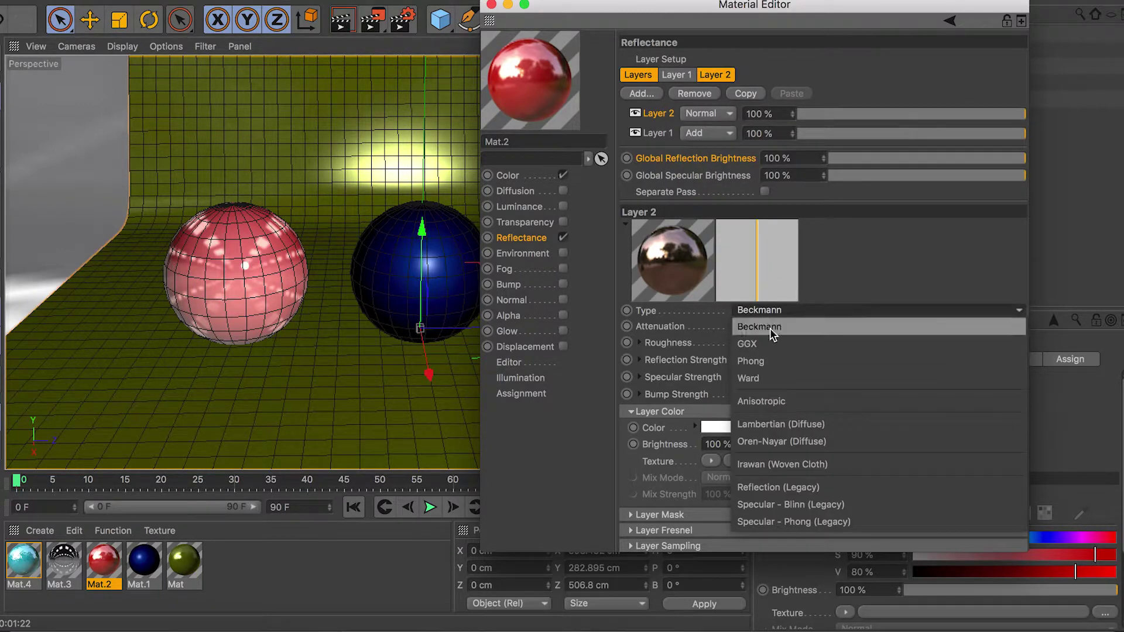
{"action": "left_click", "coordinate": [856, 287]}
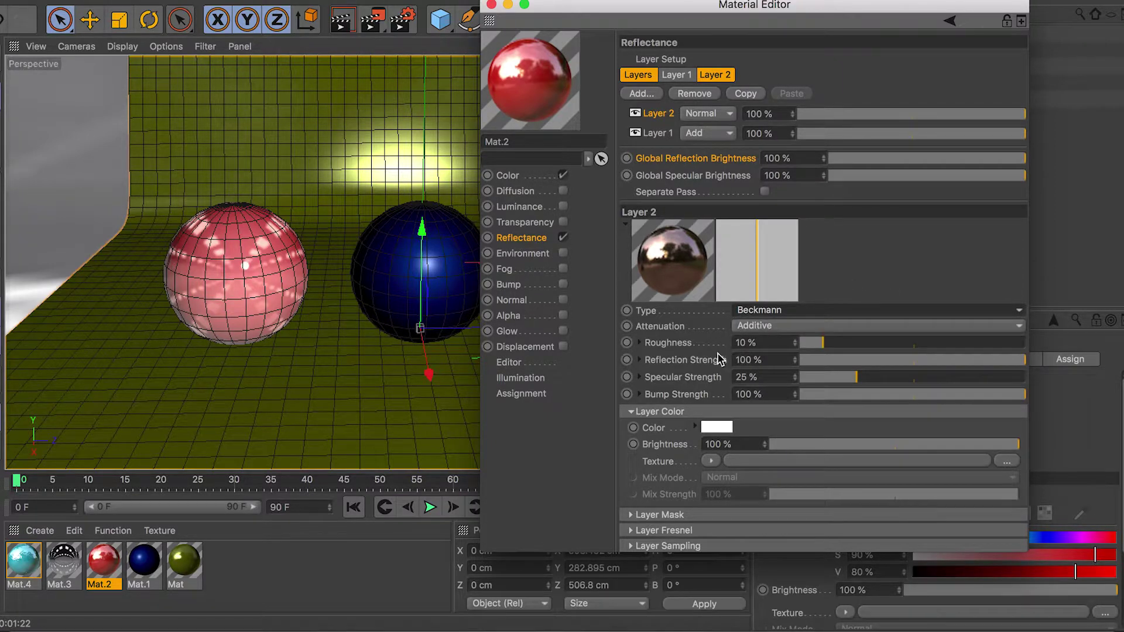
{"action": "left_click", "coordinate": [676, 329]}
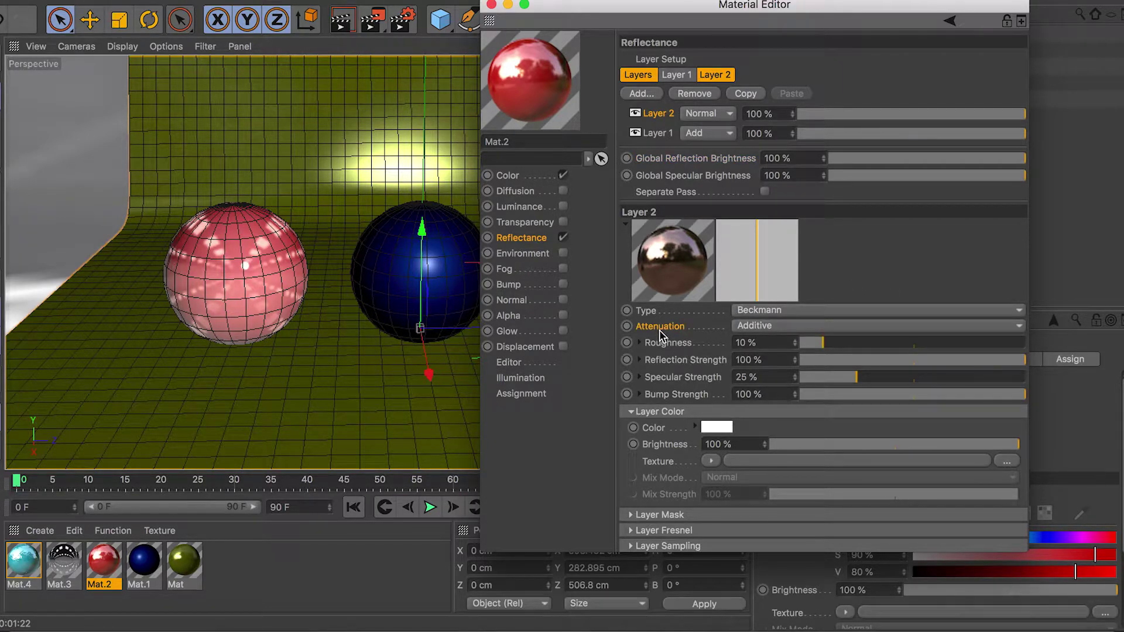
Step: Try the Average, Maximum and Metal attenuation modes on Layer 2 and return it to Additive
{"action": "left_click", "coordinate": [767, 328]}
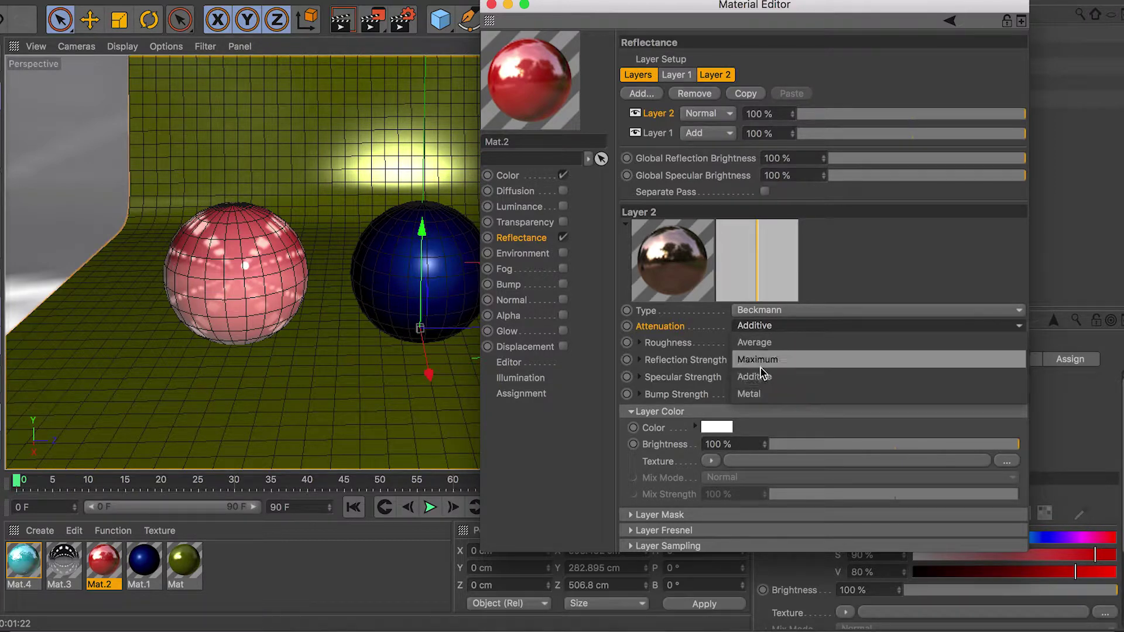
{"action": "left_click", "coordinate": [778, 347]}
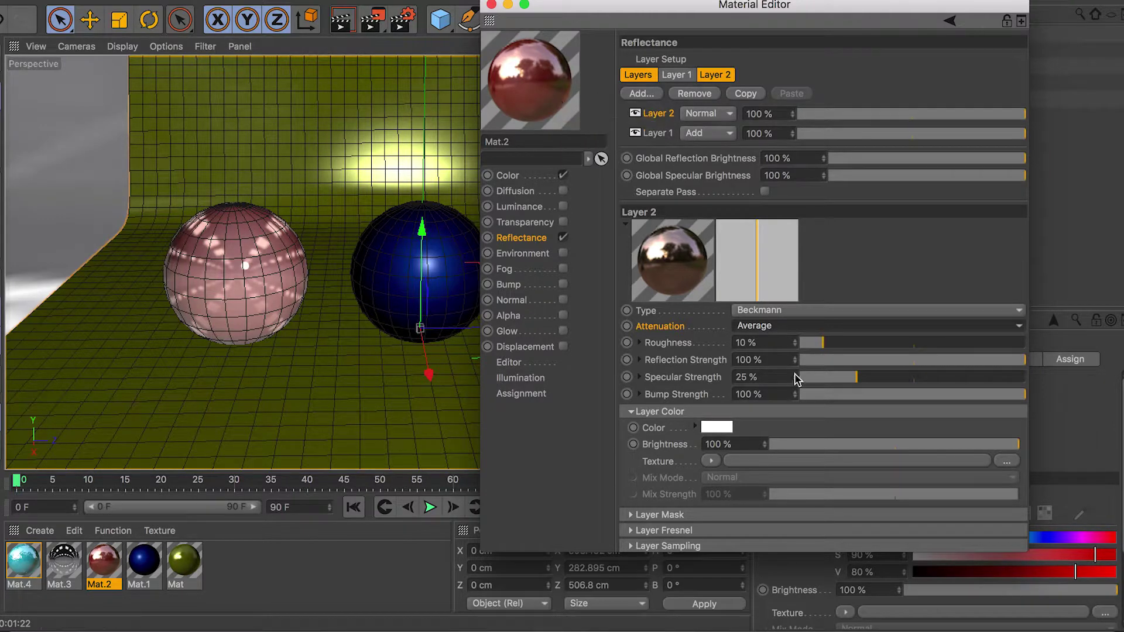
{"action": "left_click", "coordinate": [784, 330]}
{"action": "left_click", "coordinate": [789, 359]}
{"action": "left_click", "coordinate": [775, 327]}
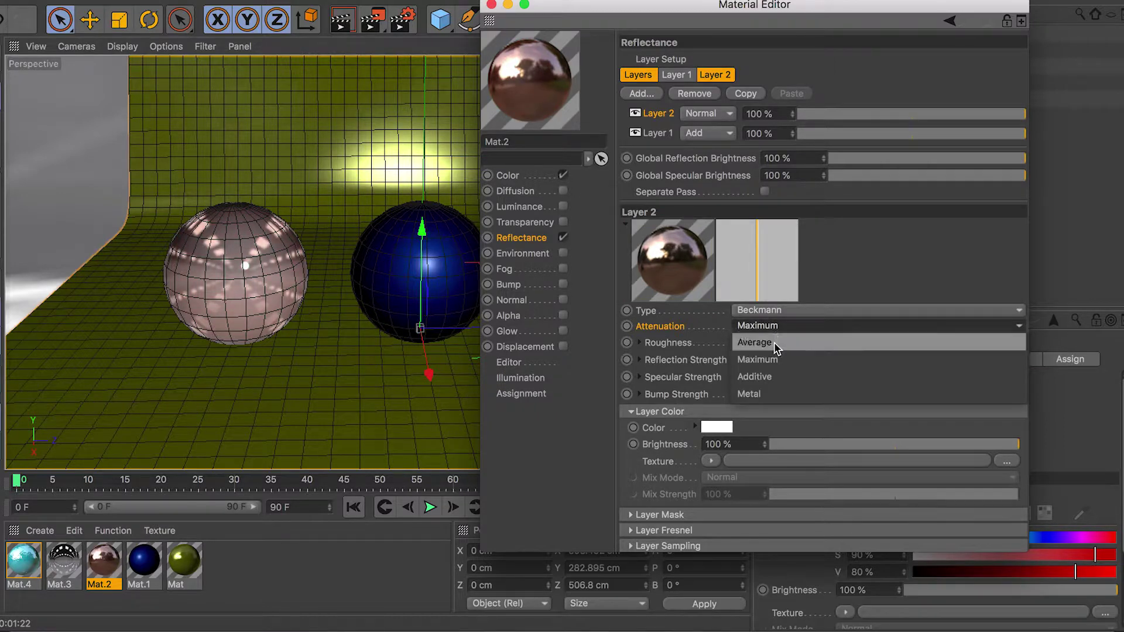
{"action": "left_click", "coordinate": [775, 377]}
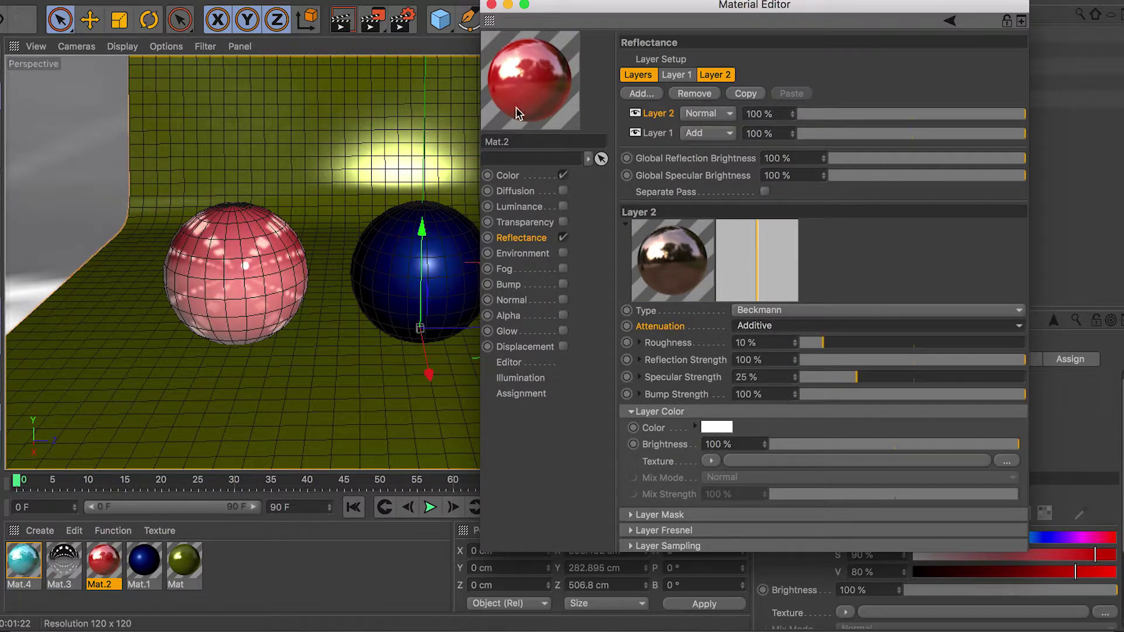
{"action": "left_click", "coordinate": [767, 326]}
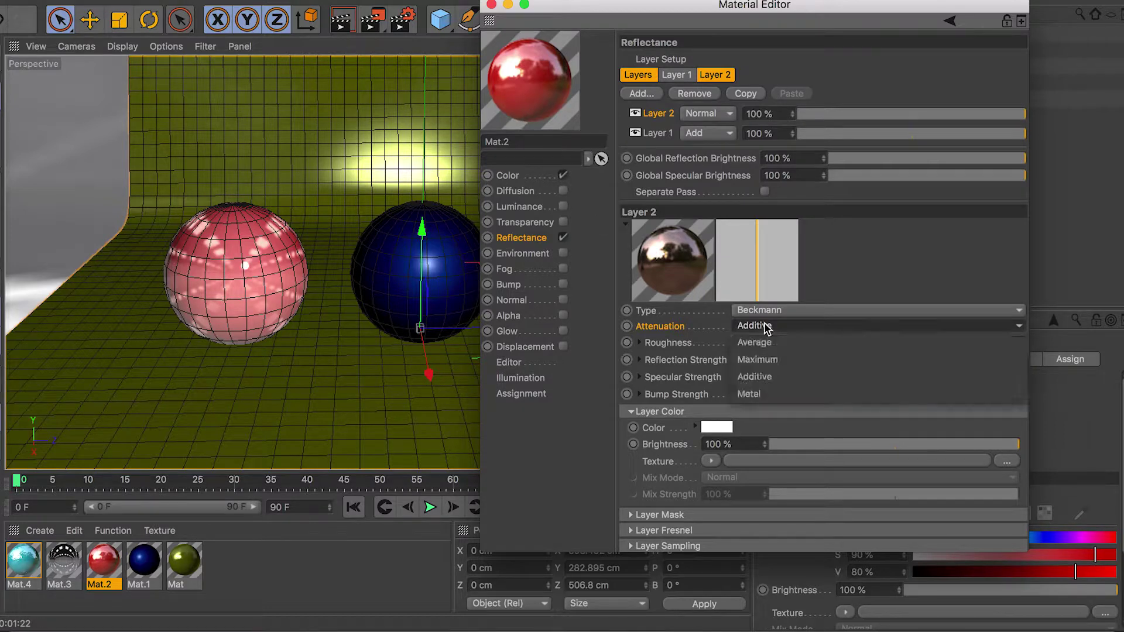
{"action": "left_click", "coordinate": [761, 394]}
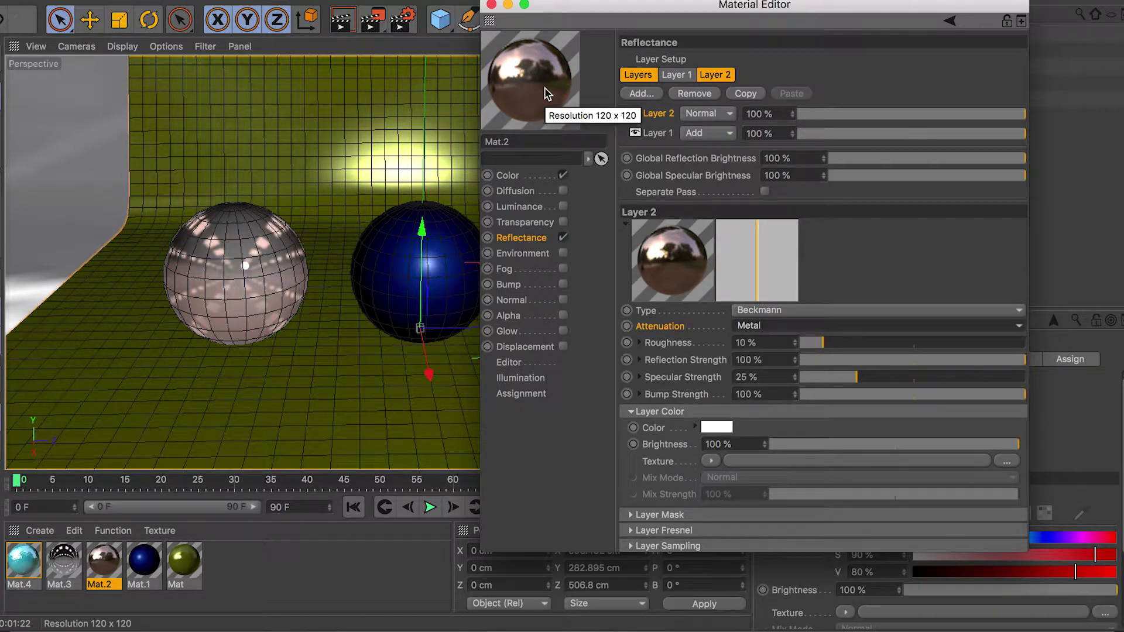
{"action": "left_click", "coordinate": [792, 326]}
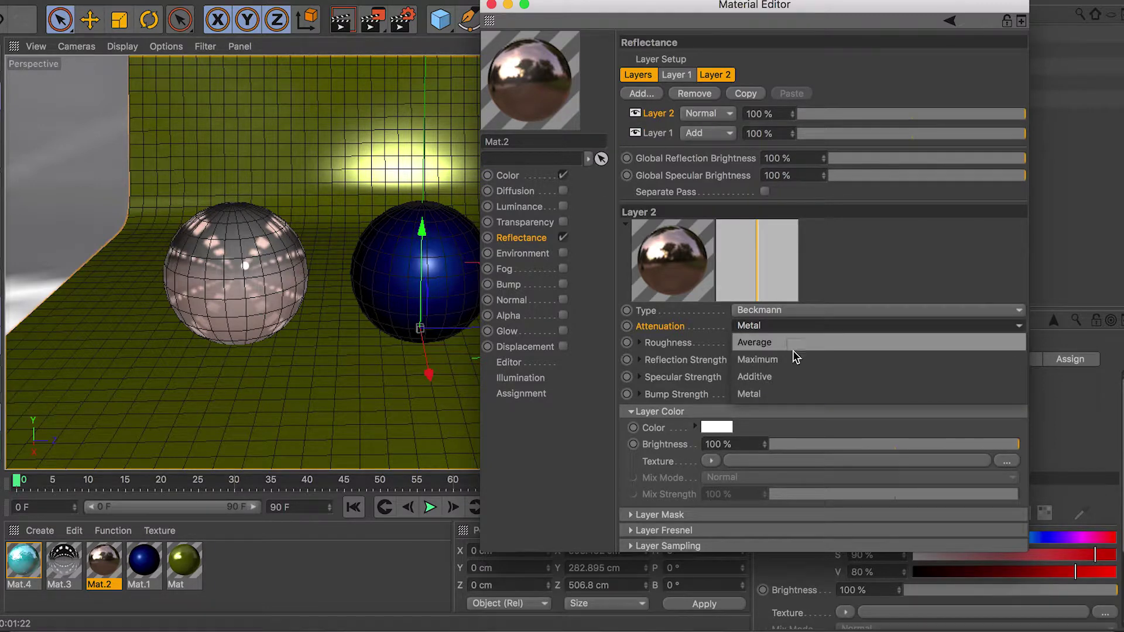
{"action": "left_click", "coordinate": [804, 381]}
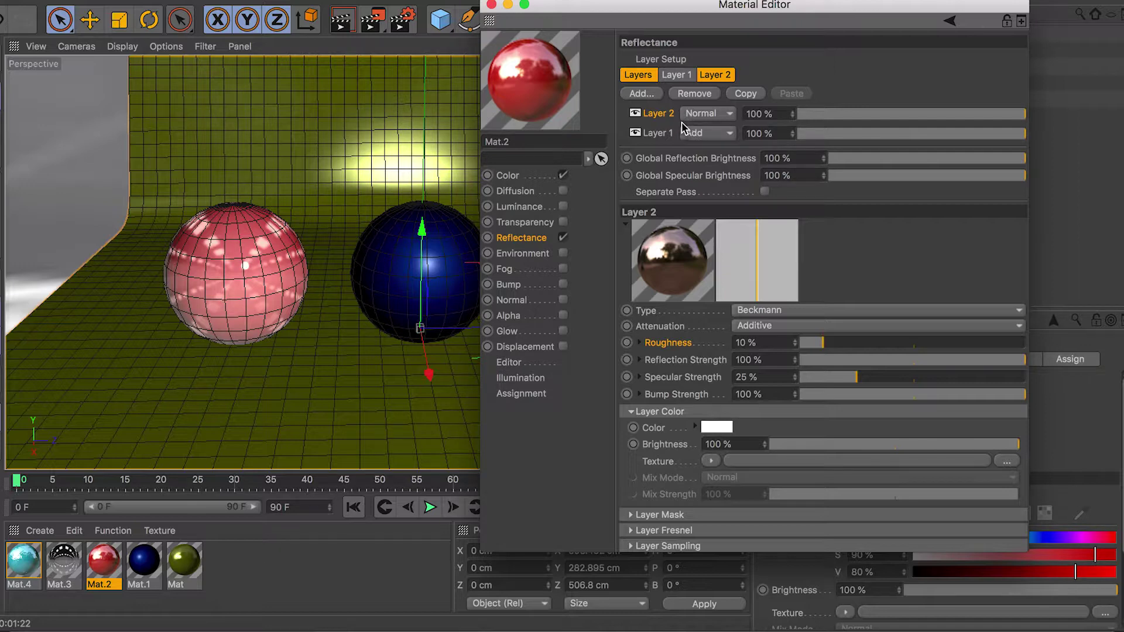
Step: Check the available layer types and vary Layer 2's roughness to 87 % and 0 % before restoring it to 10 %
{"action": "left_click", "coordinate": [641, 93]}
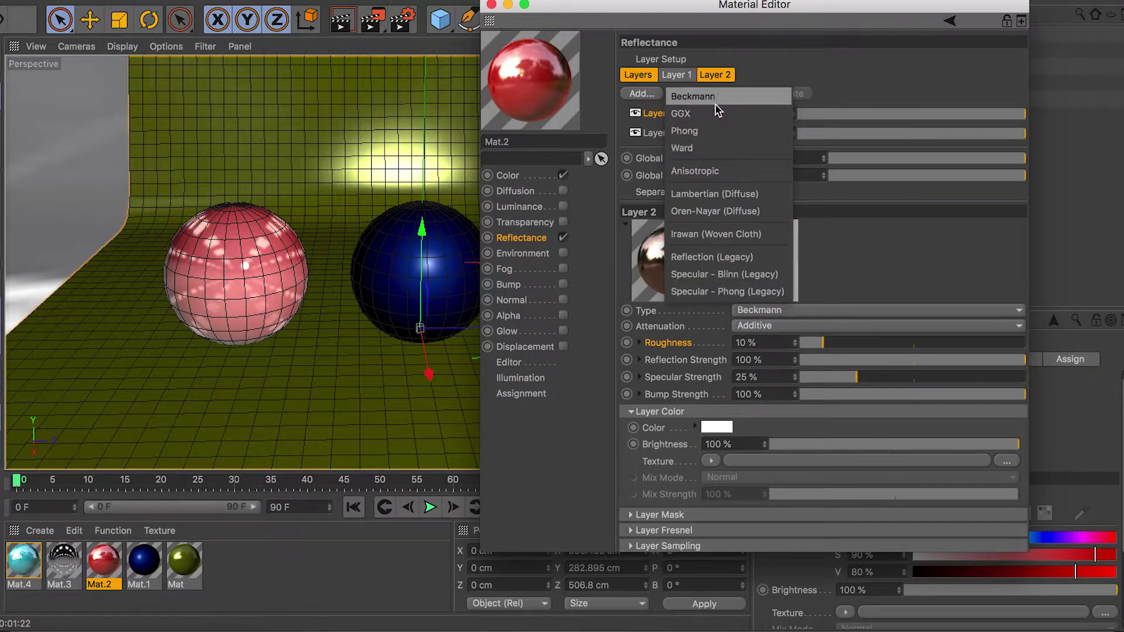
{"action": "left_click", "coordinate": [848, 278]}
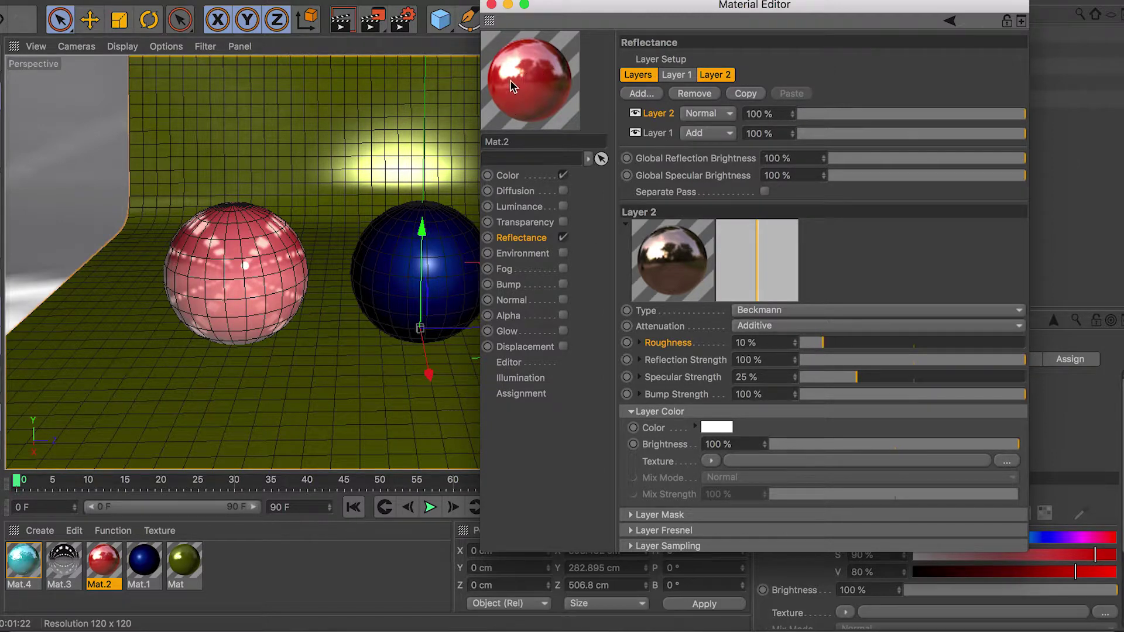
{"action": "left_click", "coordinate": [998, 343]}
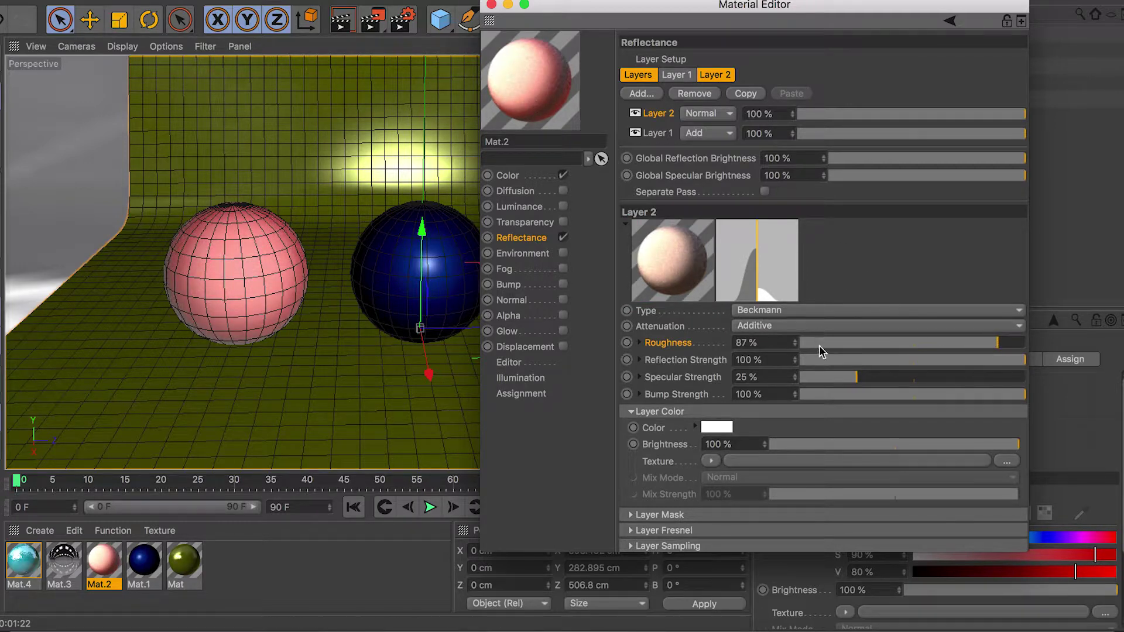
{"action": "left_click_drag", "start_coordinate": [819, 345], "coordinate": [755, 351]}
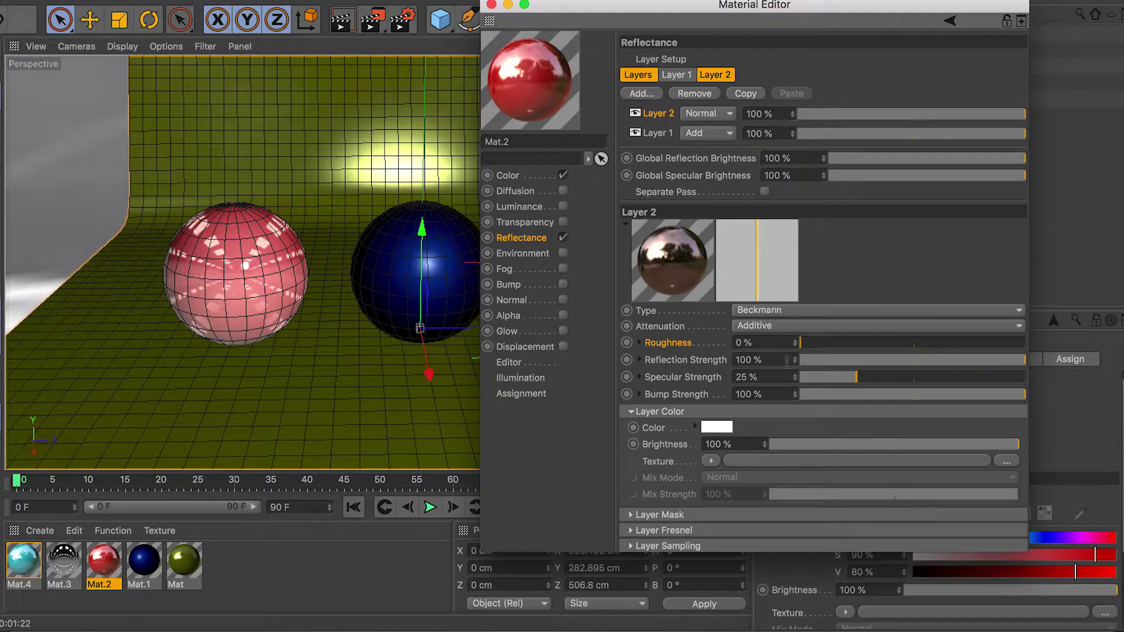
{"action": "left_click_drag", "start_coordinate": [818, 347], "coordinate": [822, 345]}
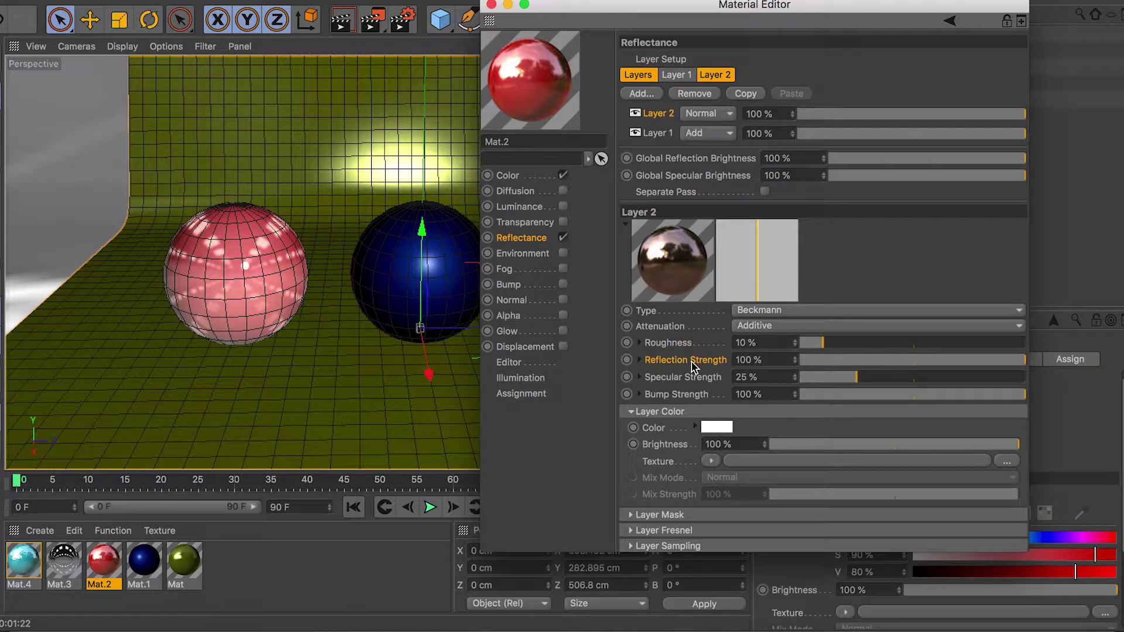
Step: Vary Layer 2's reflection strength down to 0 % and restore it to 100 %, comparing the effect on the red sphere
{"action": "left_click", "coordinate": [939, 368]}
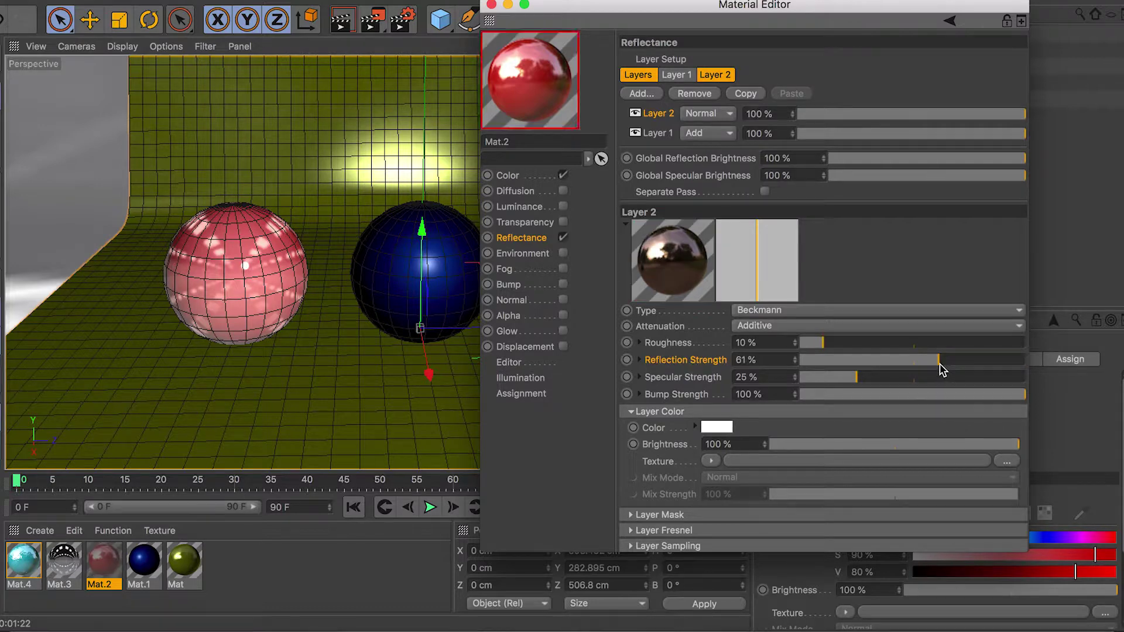
{"action": "left_click_drag", "start_coordinate": [911, 373], "coordinate": [831, 362]}
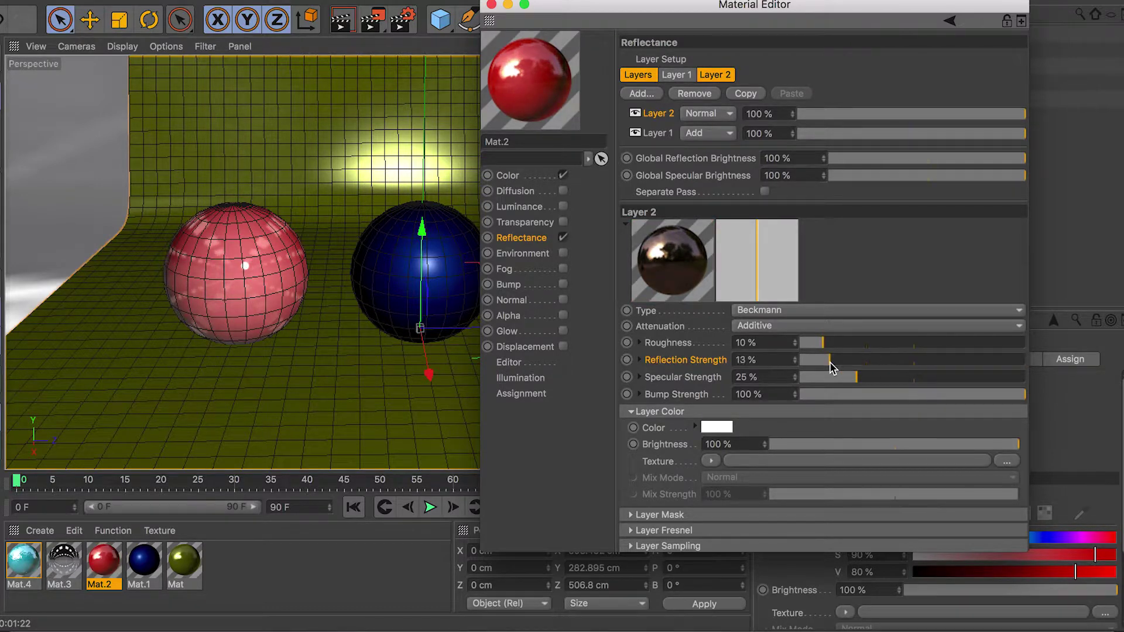
{"action": "left_click", "coordinate": [905, 360]}
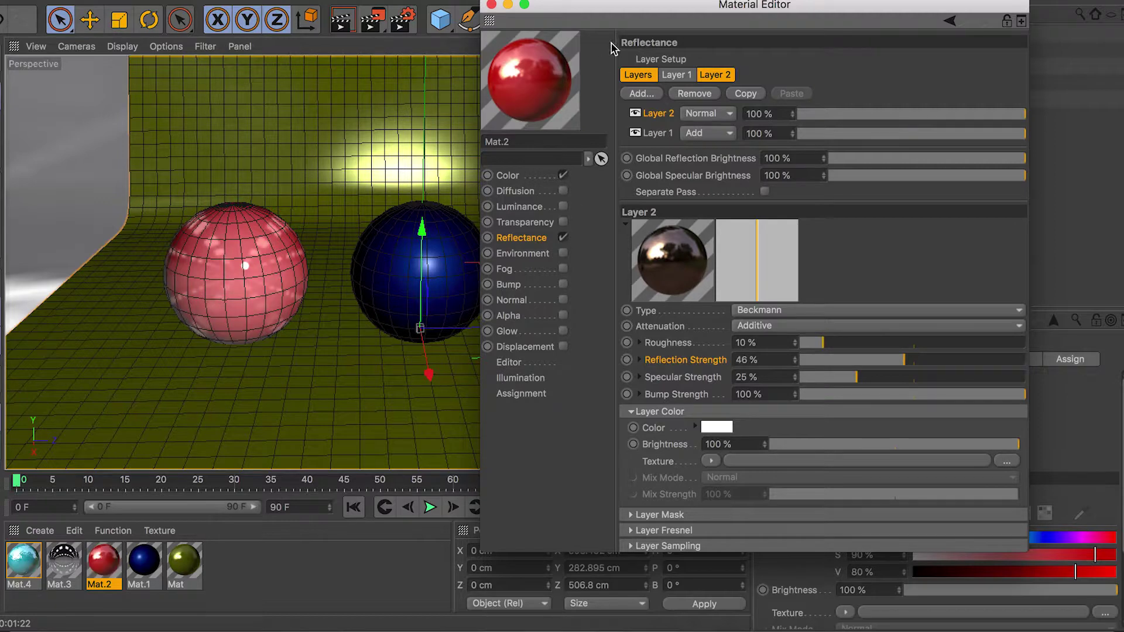
{"action": "left_click_drag", "start_coordinate": [655, 7], "coordinate": [526, 27]}
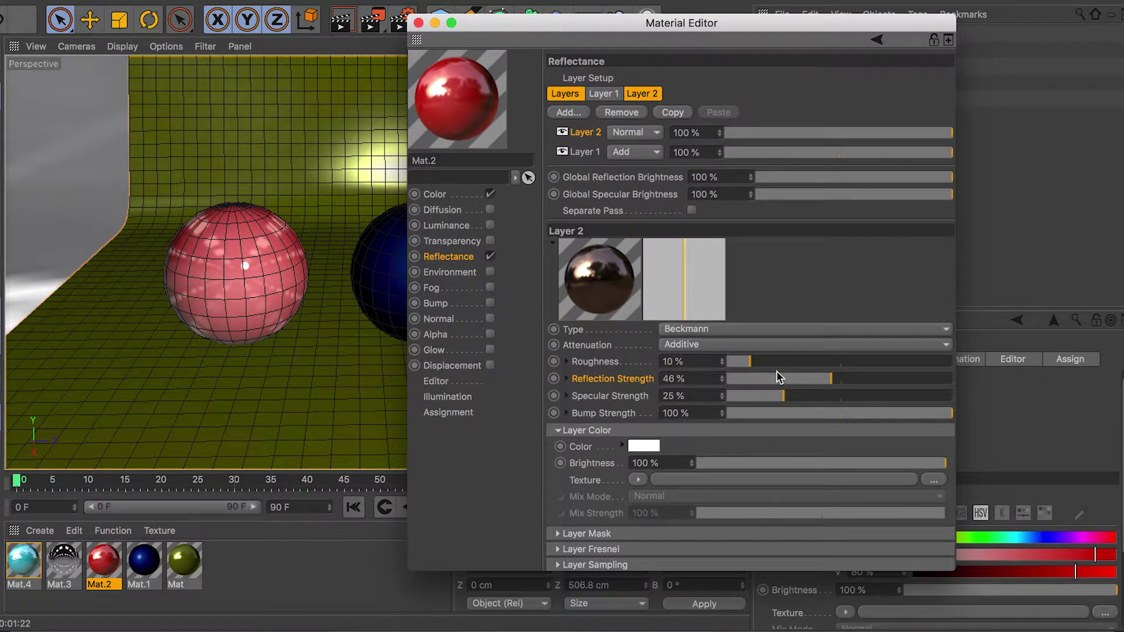
{"action": "left_click_drag", "start_coordinate": [776, 378], "coordinate": [726, 379]}
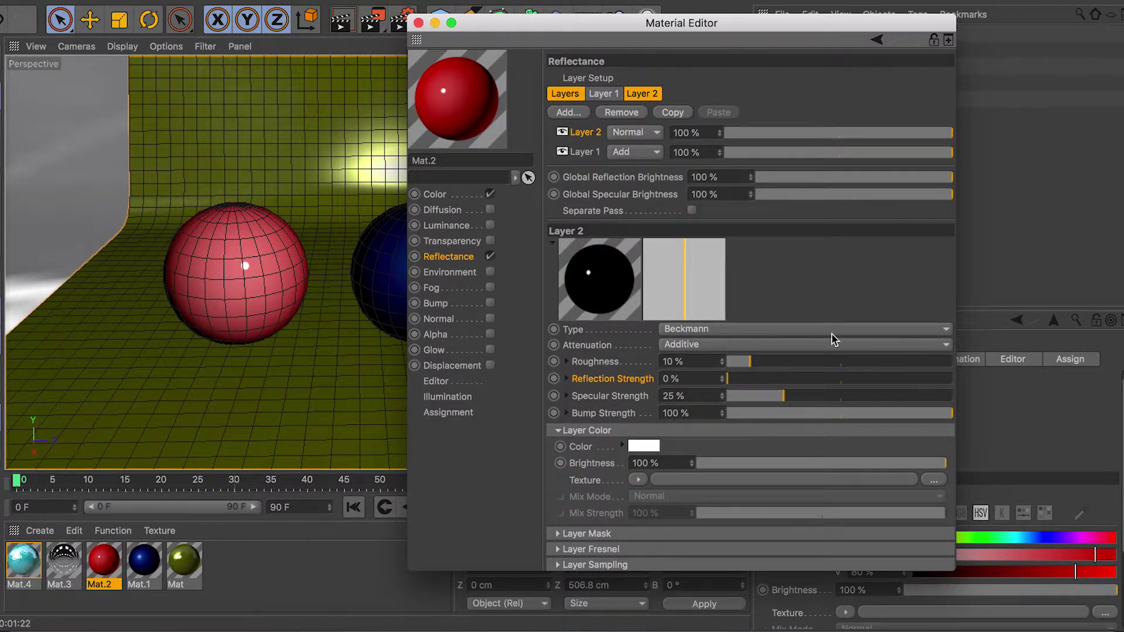
{"action": "left_click_drag", "start_coordinate": [814, 380], "coordinate": [955, 381]}
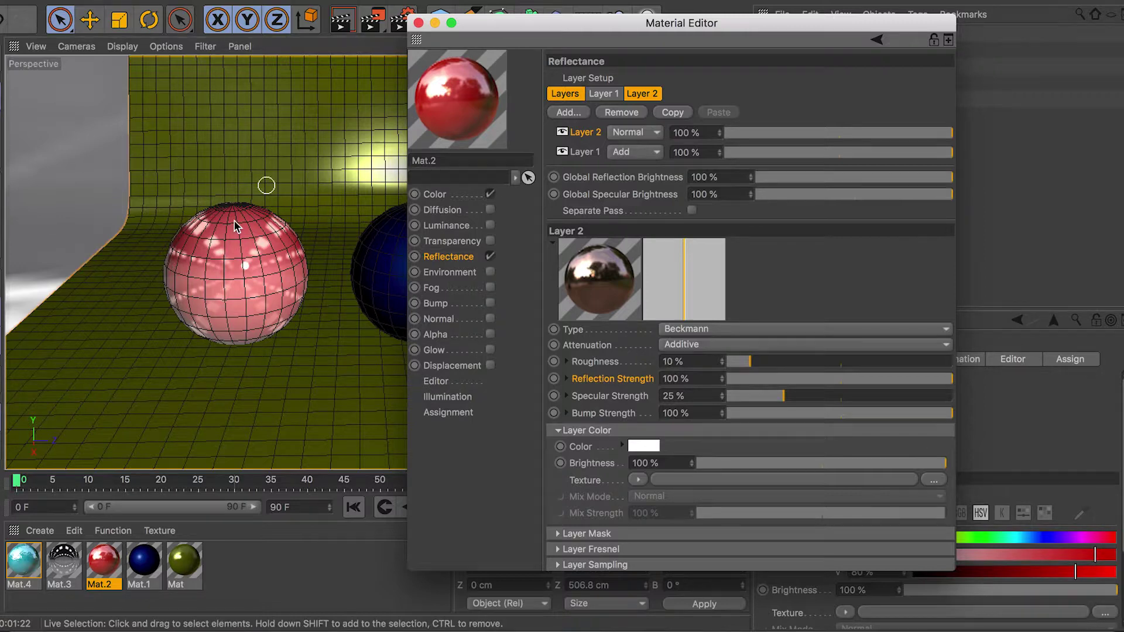
{"action": "left_click_drag", "start_coordinate": [567, 29], "coordinate": [844, 63]}
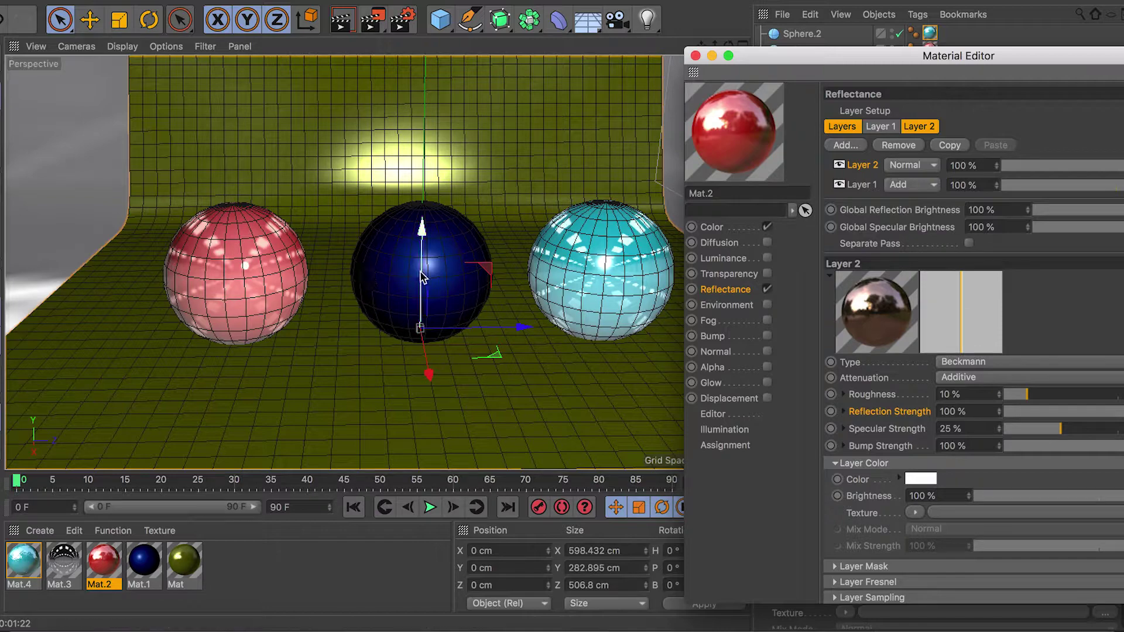
Step: Try different specular strengths on Layer 2 and set the value to 10 %
{"action": "left_click_drag", "start_coordinate": [862, 50], "coordinate": [387, 0]}
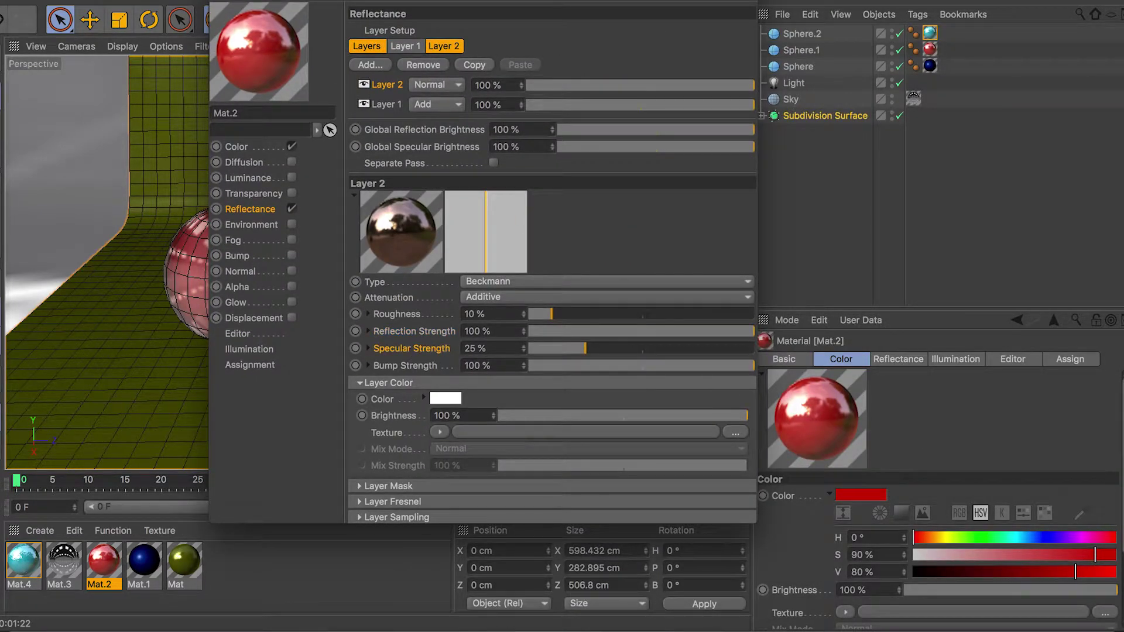
{"action": "left_click_drag", "start_coordinate": [527, 2], "coordinate": [728, 5]}
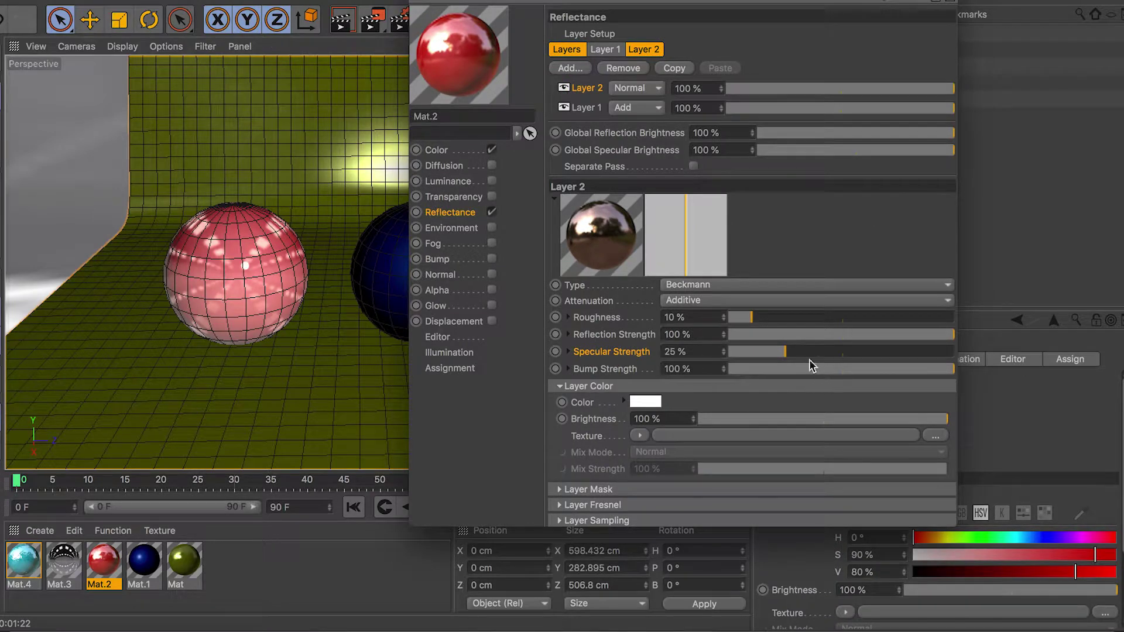
{"action": "left_click_drag", "start_coordinate": [885, 353], "coordinate": [965, 363]}
{"action": "left_click_drag", "start_coordinate": [821, 357], "coordinate": [759, 363]}
{"action": "left_click_drag", "start_coordinate": [681, 0], "coordinate": [771, 42]}
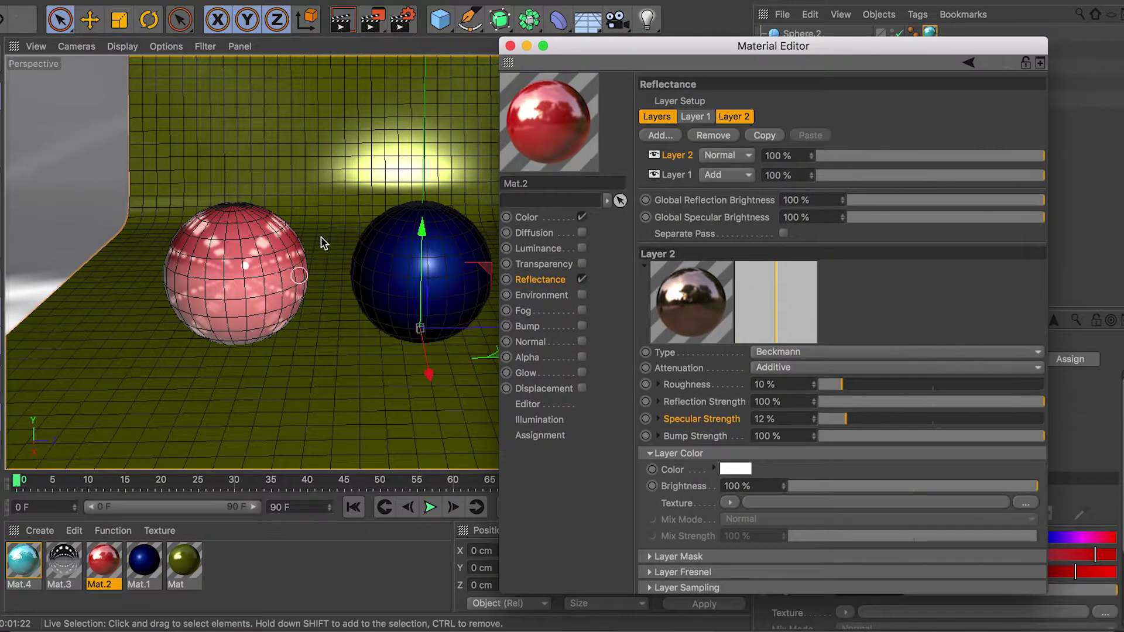
{"action": "left_click", "coordinate": [447, 30]}
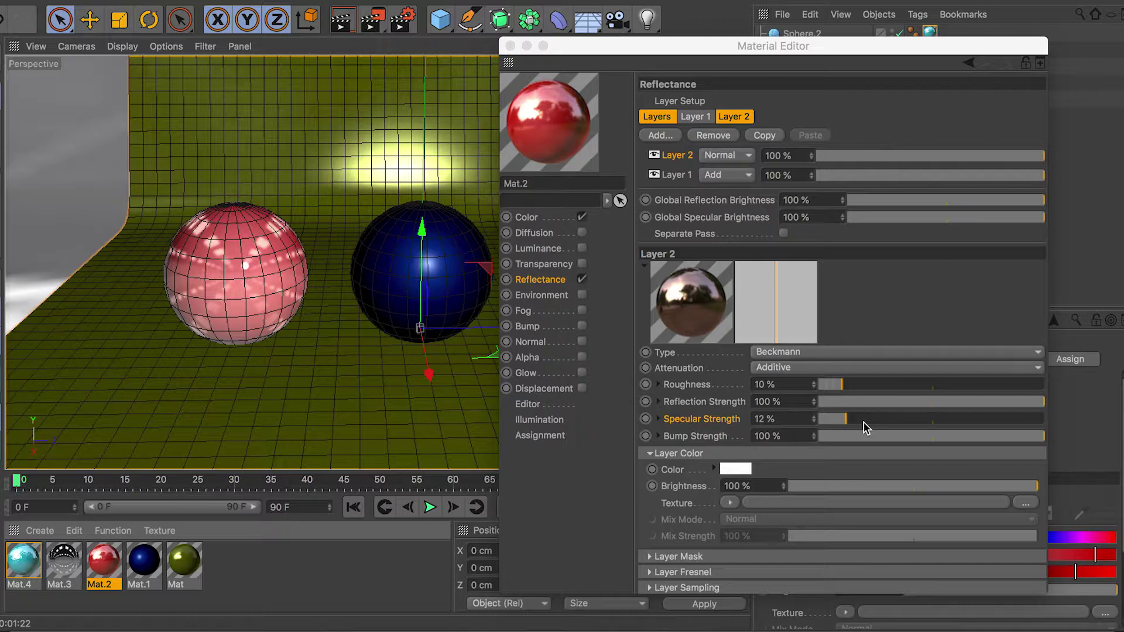
{"action": "left_click_drag", "start_coordinate": [866, 428], "coordinate": [842, 431]}
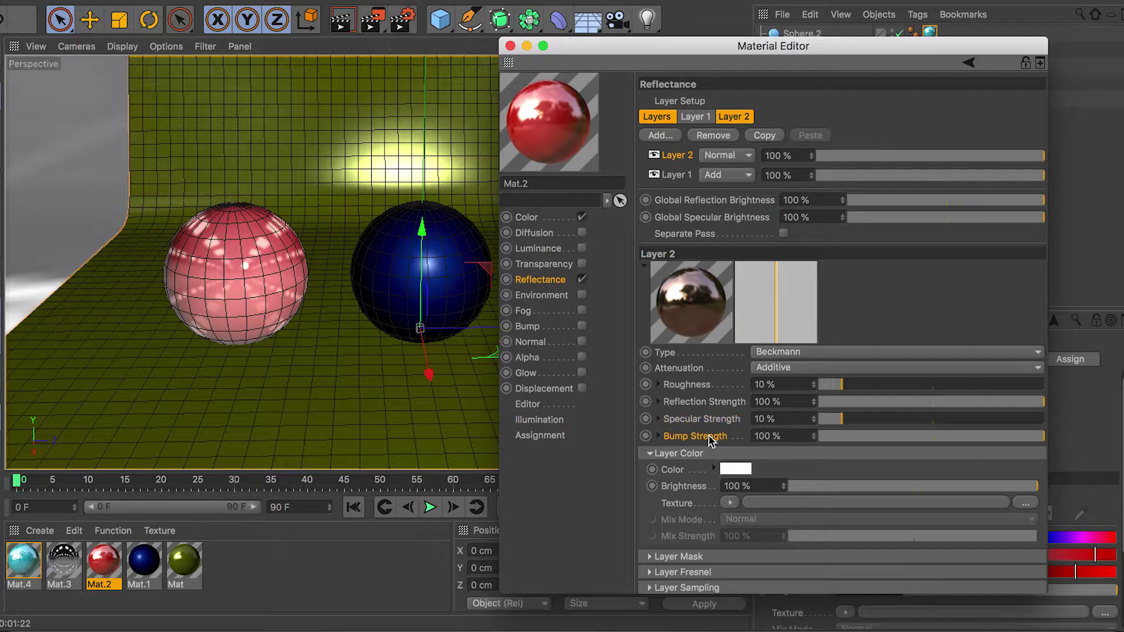
Step: Expand Layer 2's bump strength settings and examine the texture shaders available for it
{"action": "left_click", "coordinate": [660, 436]}
{"action": "left_click_drag", "start_coordinate": [723, 37], "coordinate": [495, 0]}
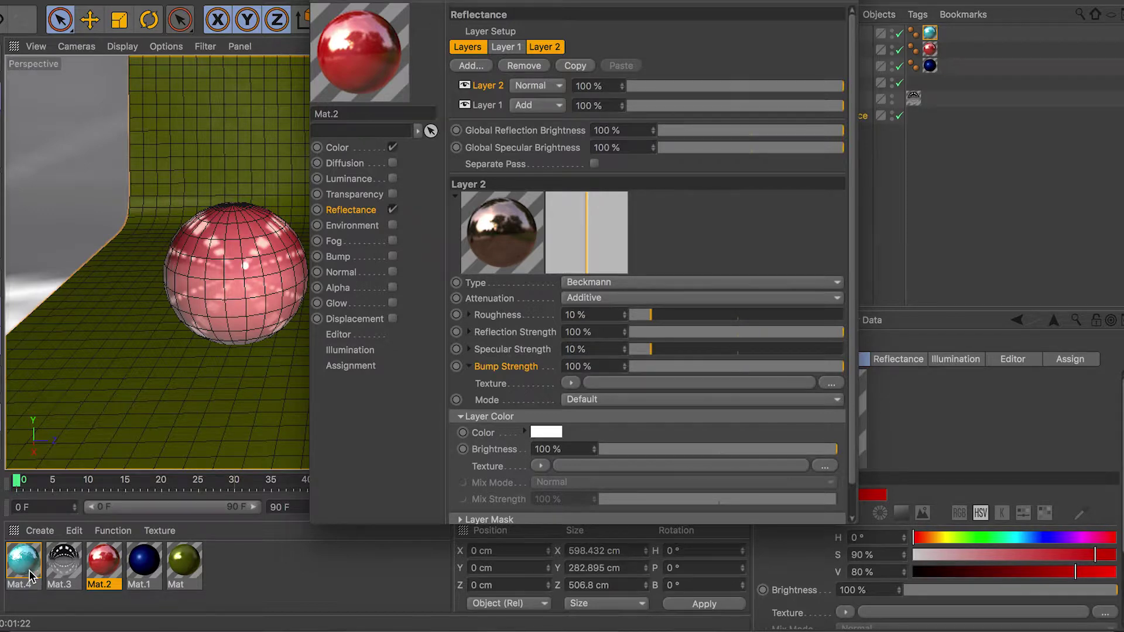
{"action": "left_click_drag", "start_coordinate": [486, 1], "coordinate": [931, 73]}
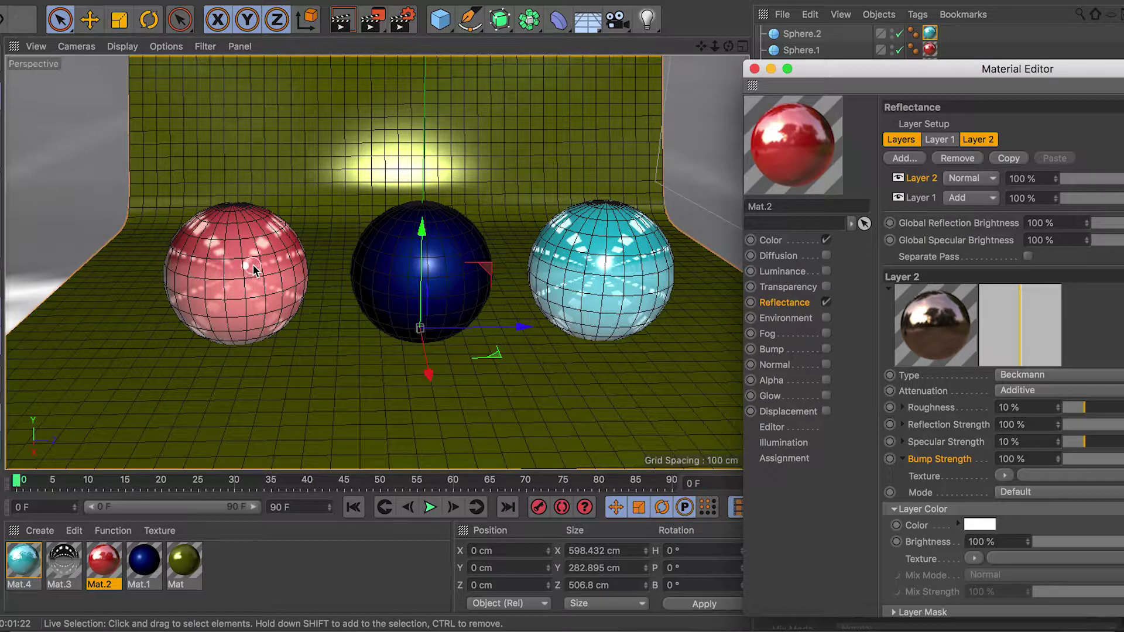
{"action": "left_click_drag", "start_coordinate": [1095, 73], "coordinate": [482, 0]}
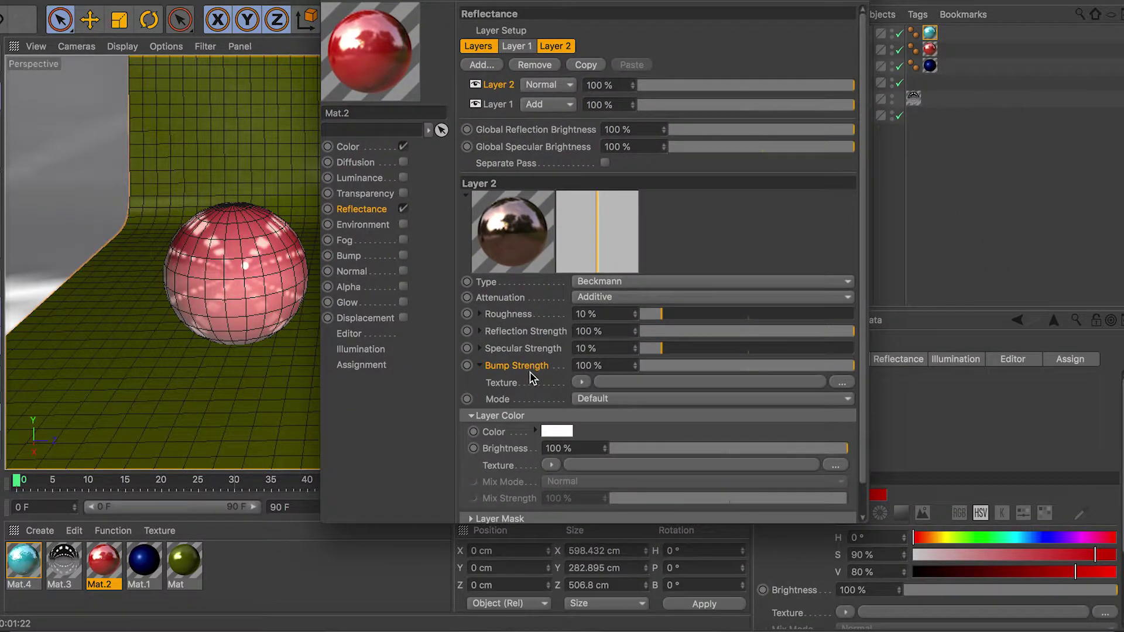
{"action": "left_click", "coordinate": [582, 383]}
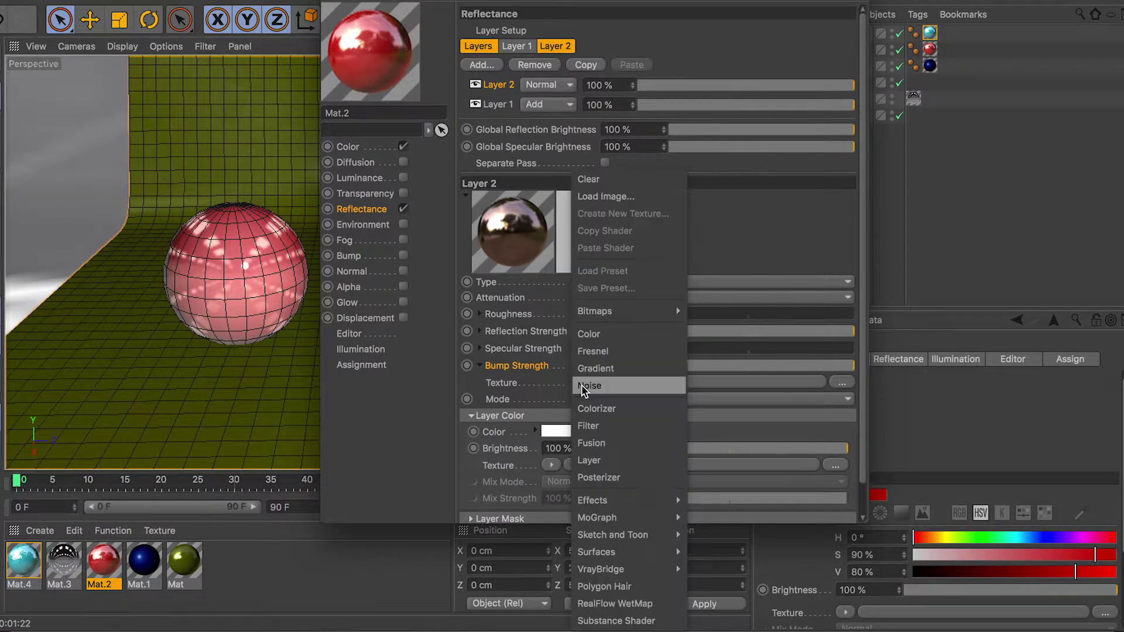
{"action": "left_click", "coordinate": [555, 385]}
{"action": "left_click", "coordinate": [555, 385]}
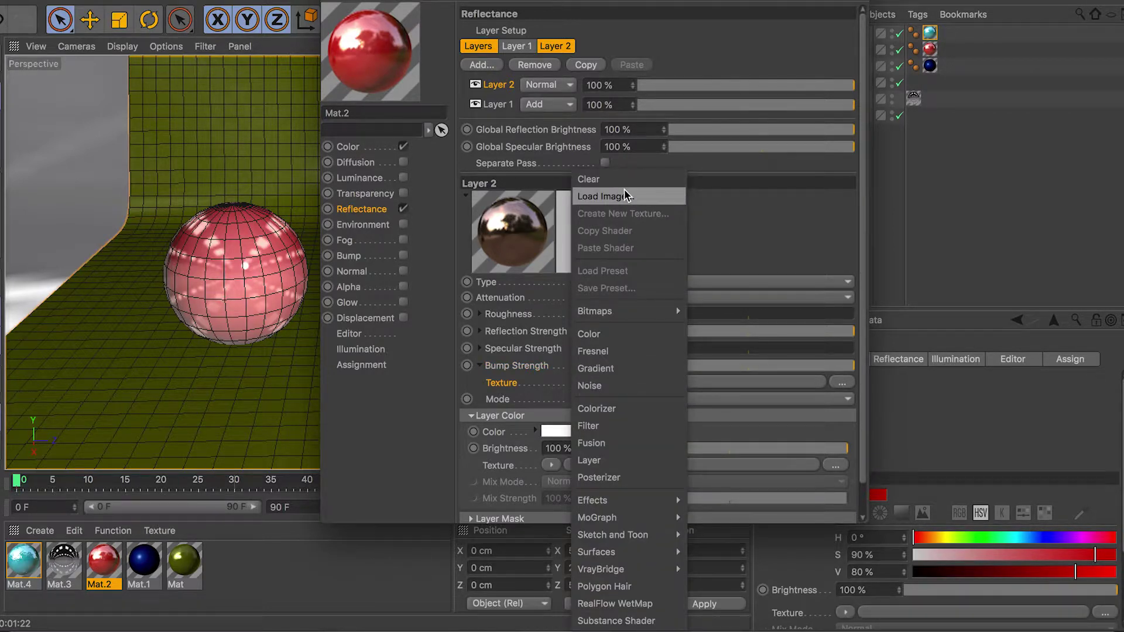
{"action": "left_click", "coordinate": [565, 393]}
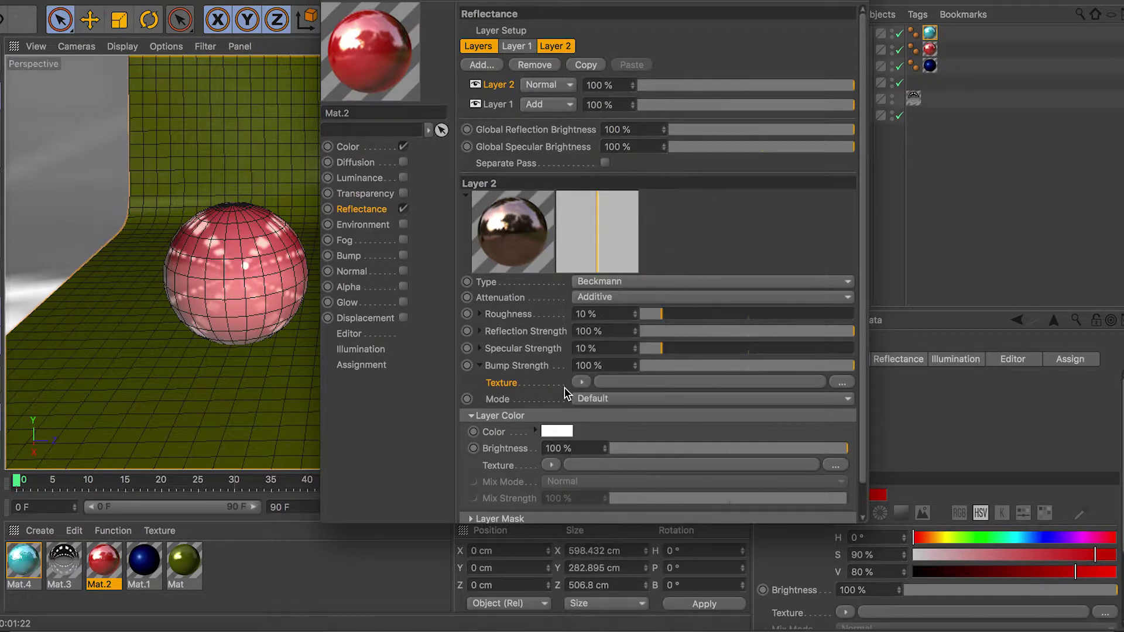
Step: Switch Layer 2's bump mode to Custom Bump Map, load a Noise custom texture and set its strength to 36 %
{"action": "left_click", "coordinate": [606, 400]}
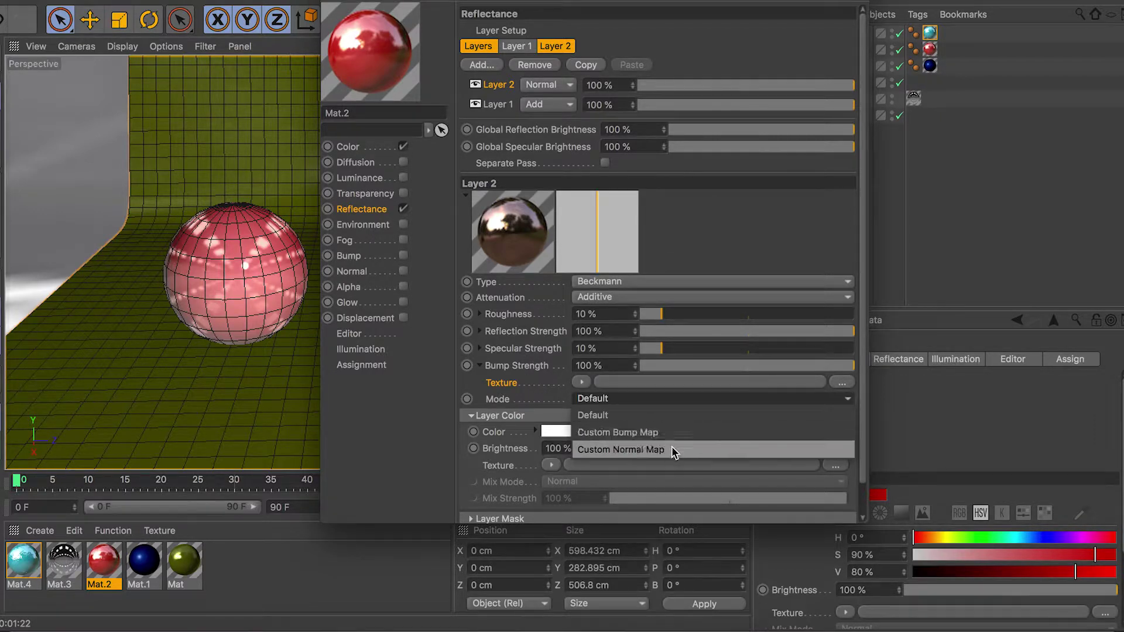
{"action": "left_click", "coordinate": [679, 433]}
{"action": "left_click", "coordinate": [581, 415]}
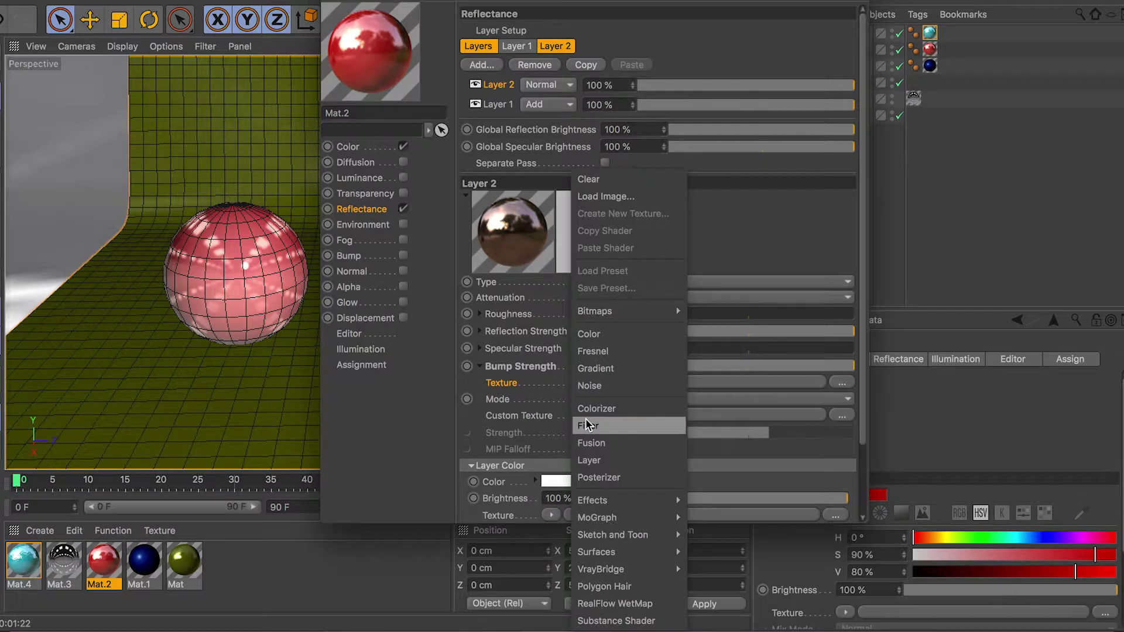
{"action": "left_click", "coordinate": [620, 380]}
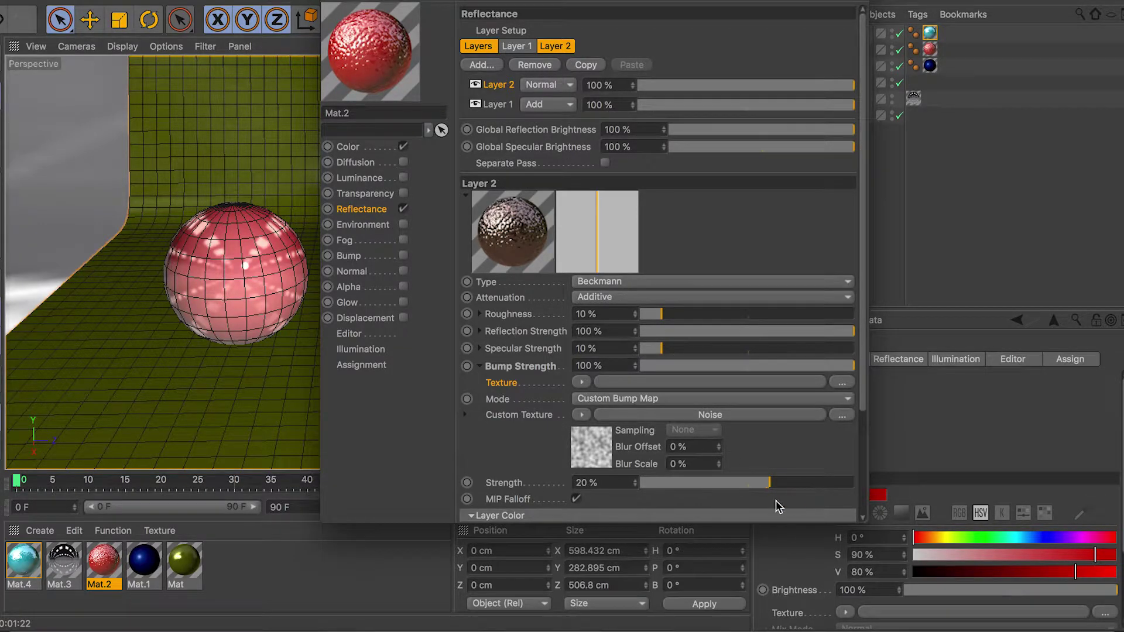
{"action": "mouse_move", "coordinate": [750, 489]}
{"action": "left_mouse_down"}
{"action": "mouse_move", "coordinate": [740, 490]}
{"action": "mouse_move", "coordinate": [791, 485]}
{"action": "mouse_move", "coordinate": [748, 491]}
{"action": "left_mouse_up"}
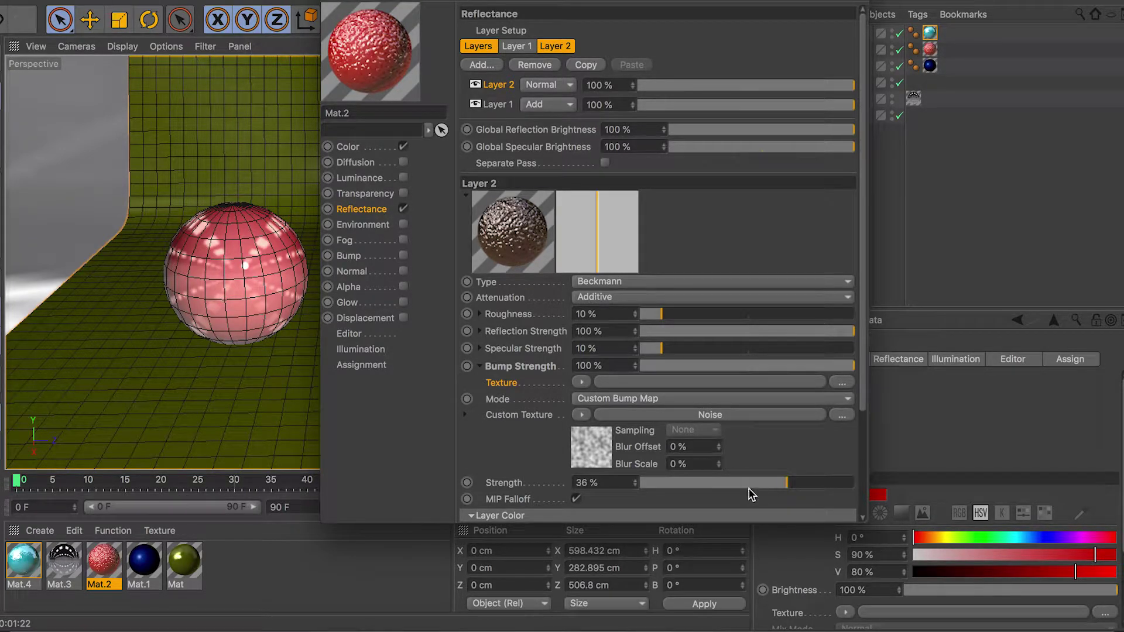
Step: Set Layer 2's custom bump map strength to 0 % and clear its Noise custom texture
{"action": "left_click", "coordinate": [581, 382]}
{"action": "left_click", "coordinate": [624, 179]}
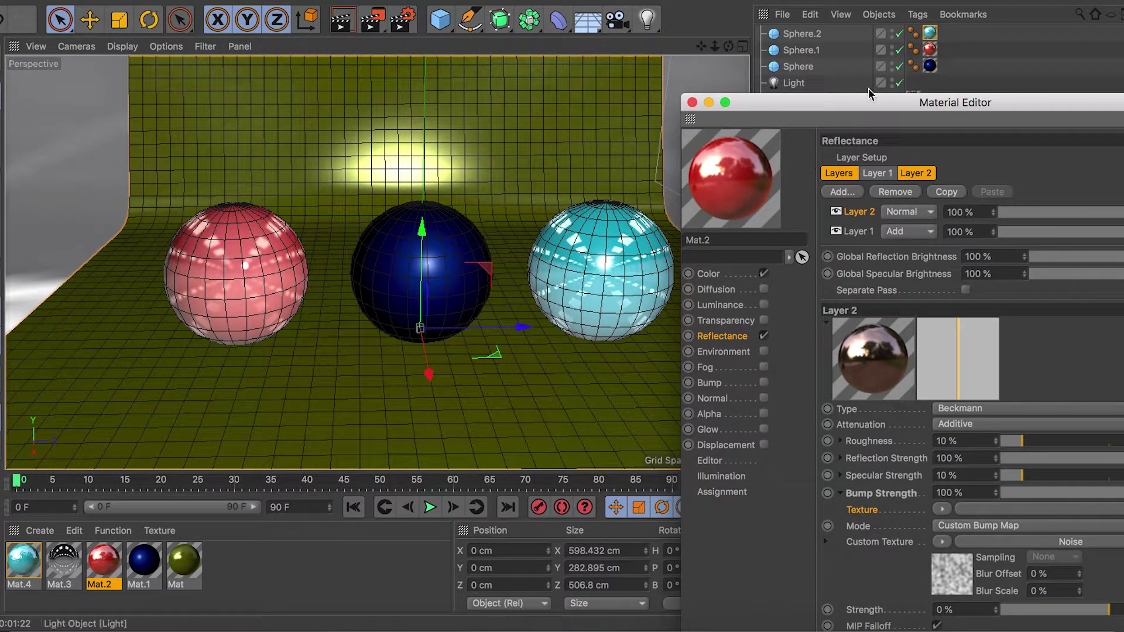
{"action": "left_click_drag", "start_coordinate": [869, 89], "coordinate": [434, 0]}
Step: Examine Layer 2's layer color picker without changing it and compare it with the material's Color channel settings
{"action": "scroll", "coordinate": [791, 287], "scroll_direction": "down", "scroll_amount": 3}
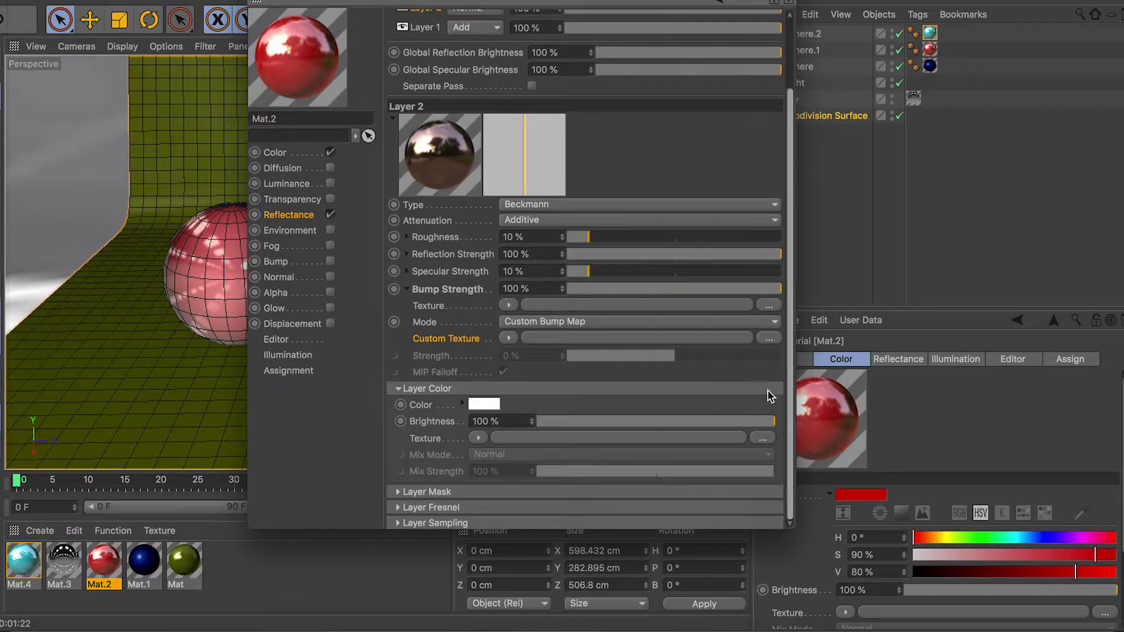
{"action": "left_click", "coordinate": [485, 404]}
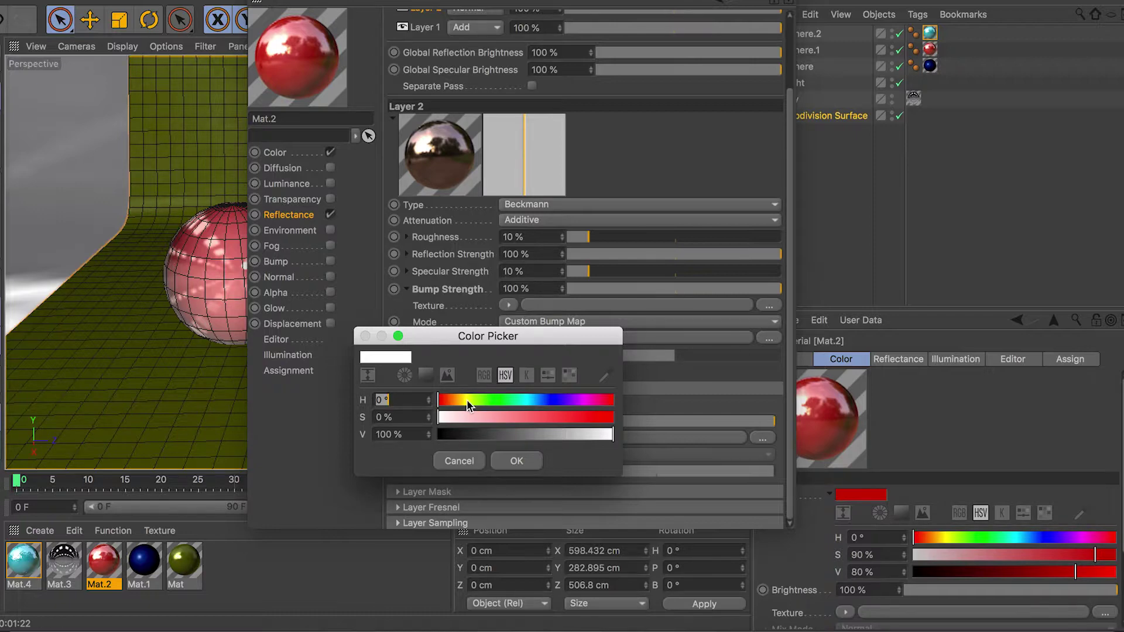
{"action": "left_click", "coordinate": [462, 460]}
{"action": "left_click", "coordinate": [485, 405]}
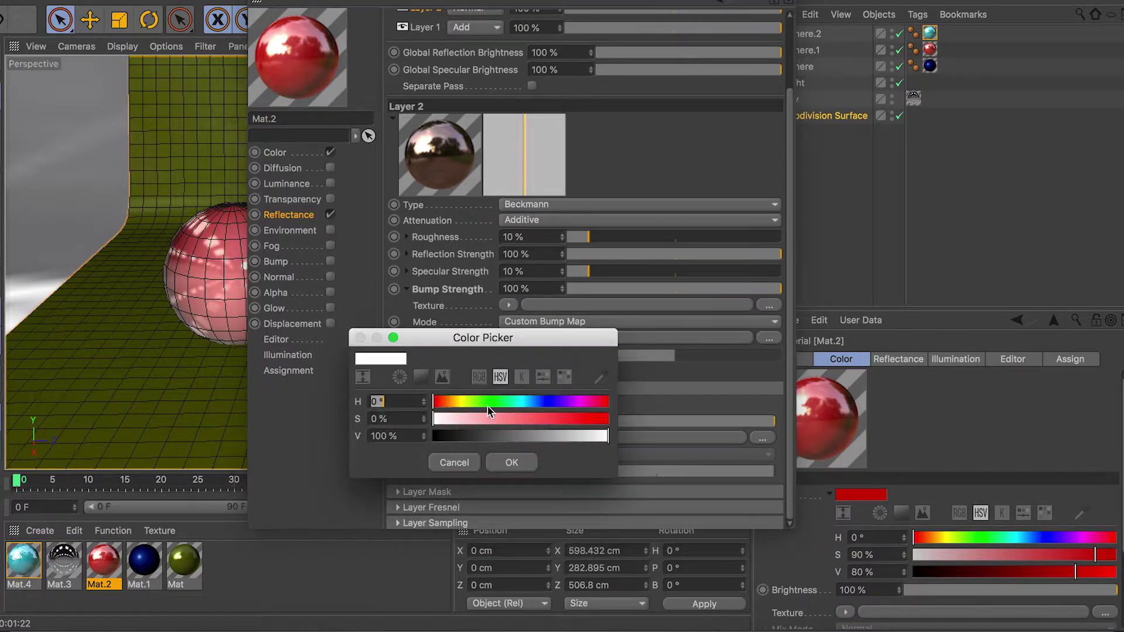
{"action": "left_click", "coordinate": [454, 462]}
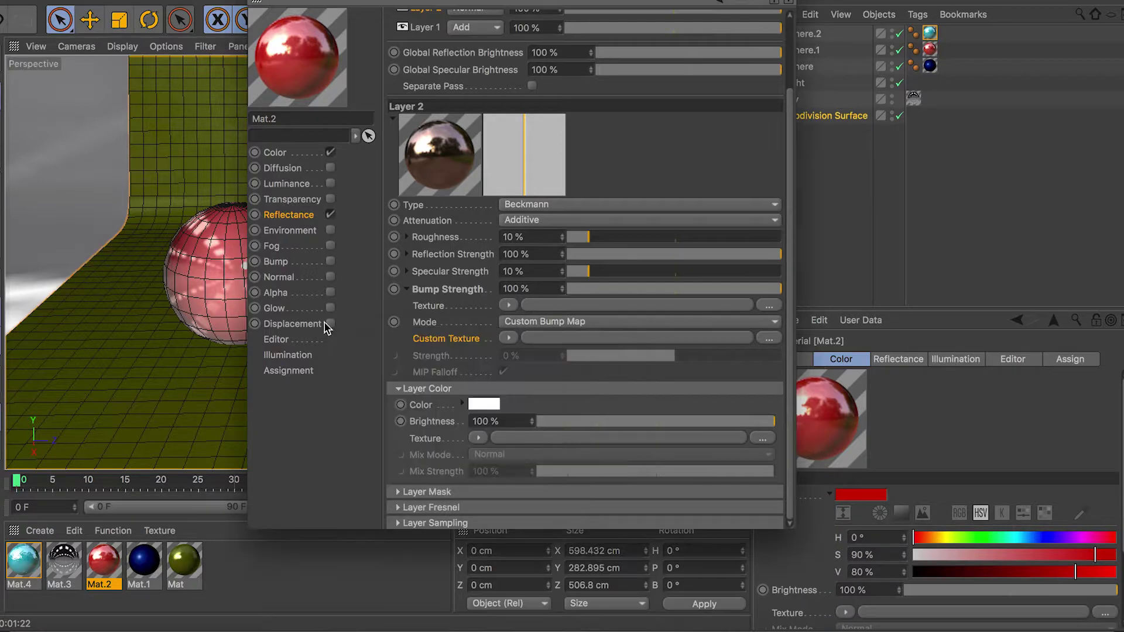
{"action": "left_click", "coordinate": [286, 153]}
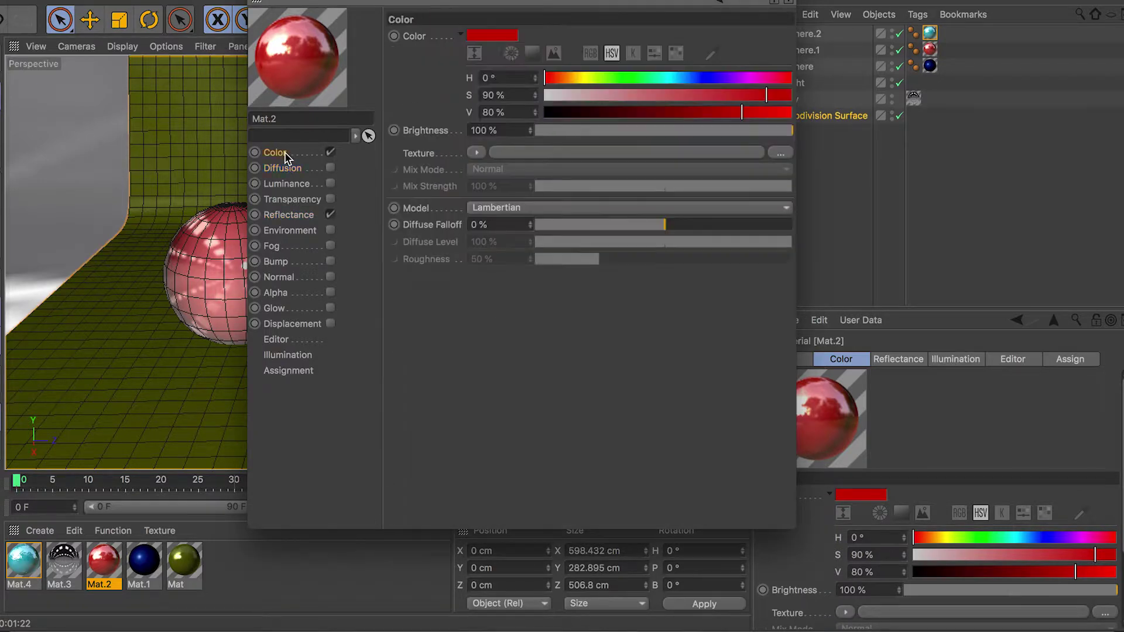
{"action": "left_click", "coordinate": [286, 215]}
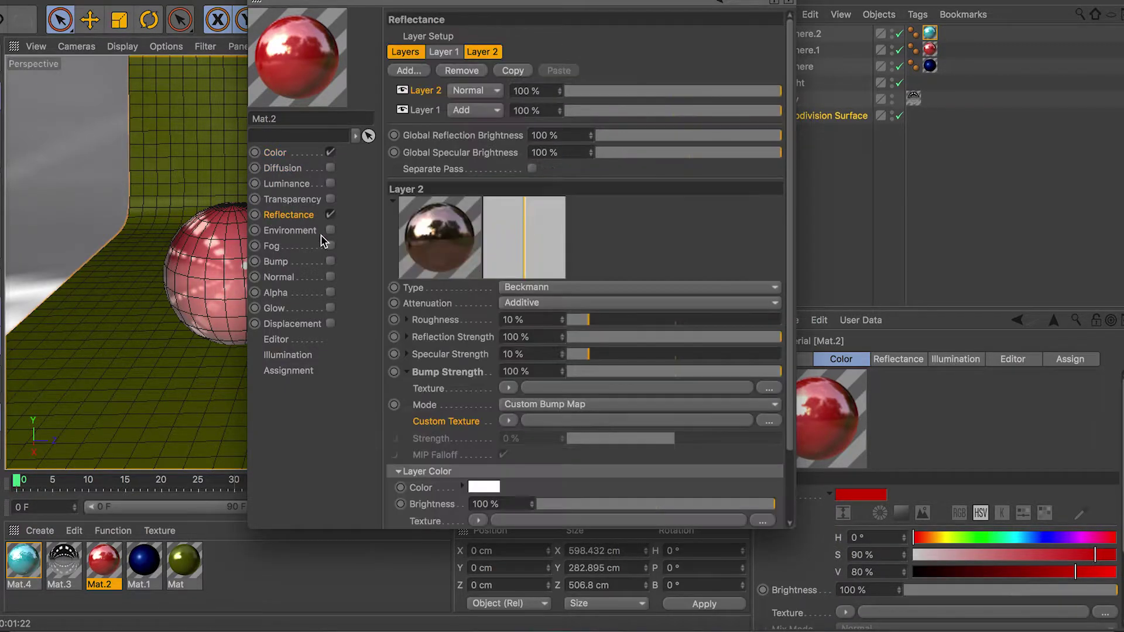
Step: Tint Layer 2's layer color pale pink by setting its saturation to 8 %
{"action": "left_click", "coordinate": [492, 488]}
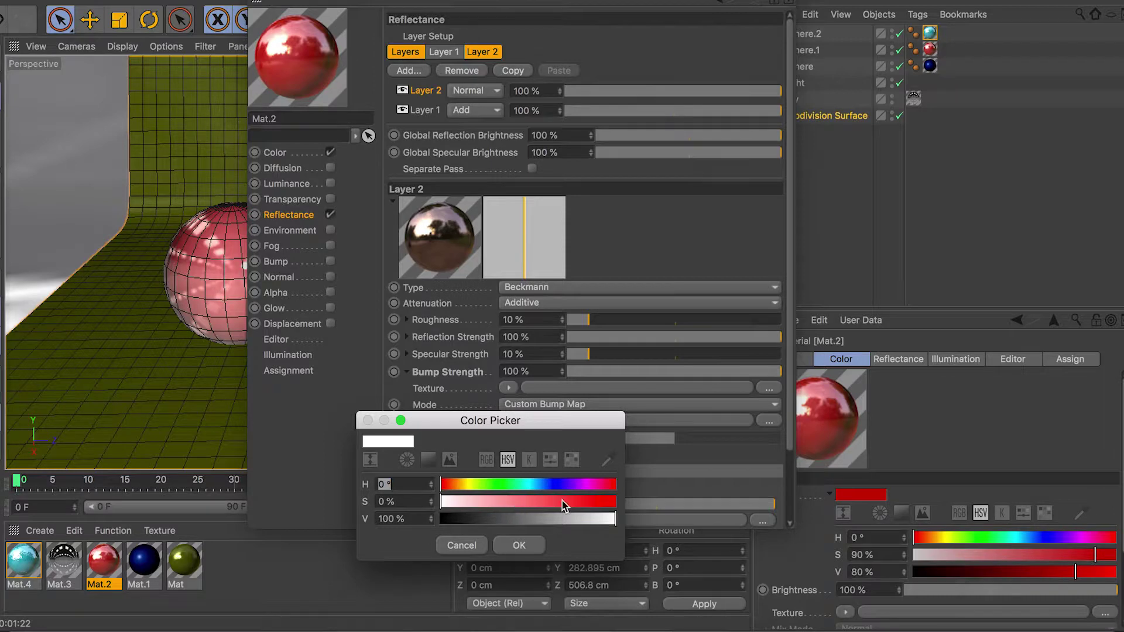
{"action": "left_click_drag", "start_coordinate": [500, 504], "coordinate": [460, 504]}
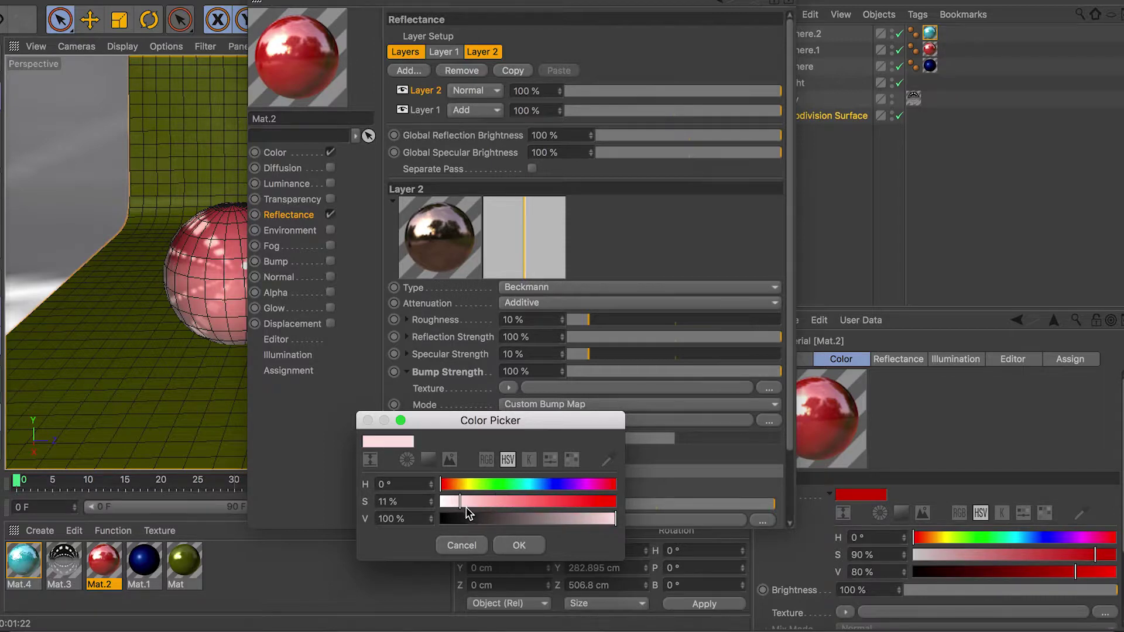
{"action": "mouse_move", "coordinate": [456, 507]}
{"action": "left_mouse_down"}
{"action": "mouse_move", "coordinate": [410, 516]}
{"action": "mouse_move", "coordinate": [467, 505]}
{"action": "mouse_move", "coordinate": [455, 507]}
{"action": "left_mouse_up"}
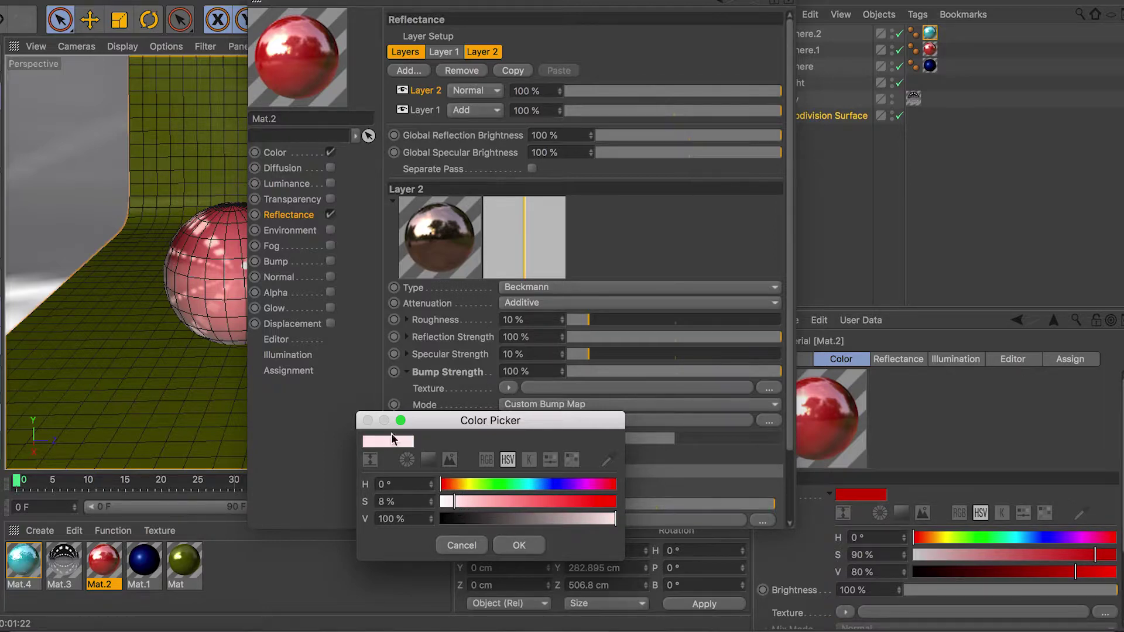
{"action": "left_click", "coordinate": [519, 545]}
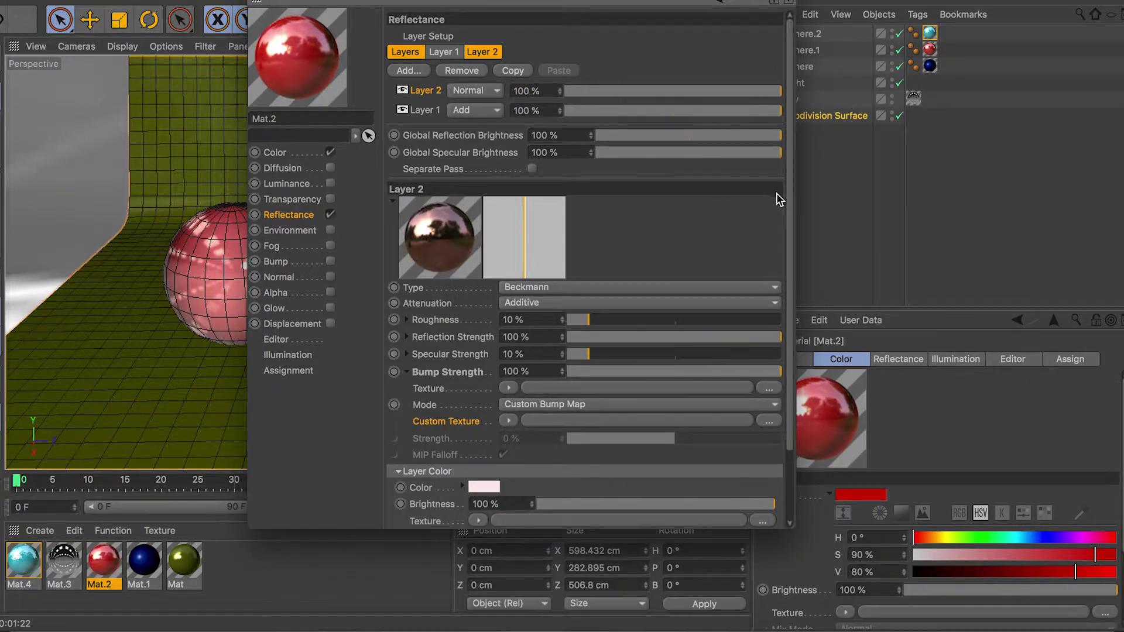
Step: Try other hues for Layer 2's layer color, cancel the change, and examine the texture shaders available for it
{"action": "left_click_drag", "start_coordinate": [792, 206], "coordinate": [781, 296]}
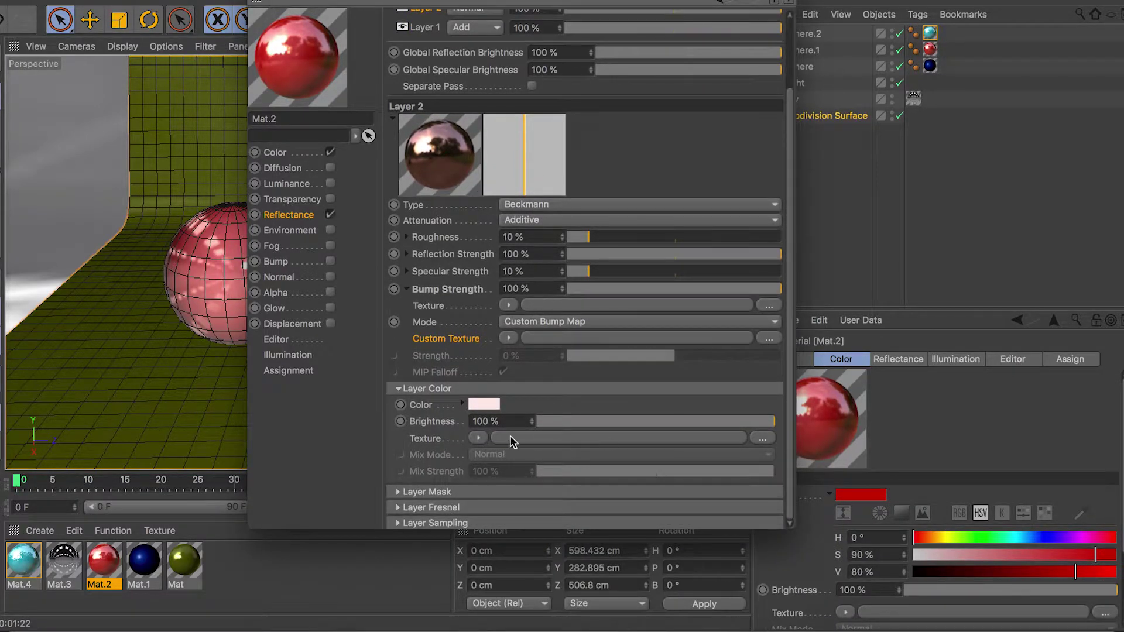
{"action": "left_click", "coordinate": [486, 404]}
{"action": "left_click", "coordinate": [521, 398]}
{"action": "left_click_drag", "start_coordinate": [539, 401], "coordinate": [472, 402]}
{"action": "left_click", "coordinate": [475, 463]}
{"action": "left_click", "coordinate": [478, 439]}
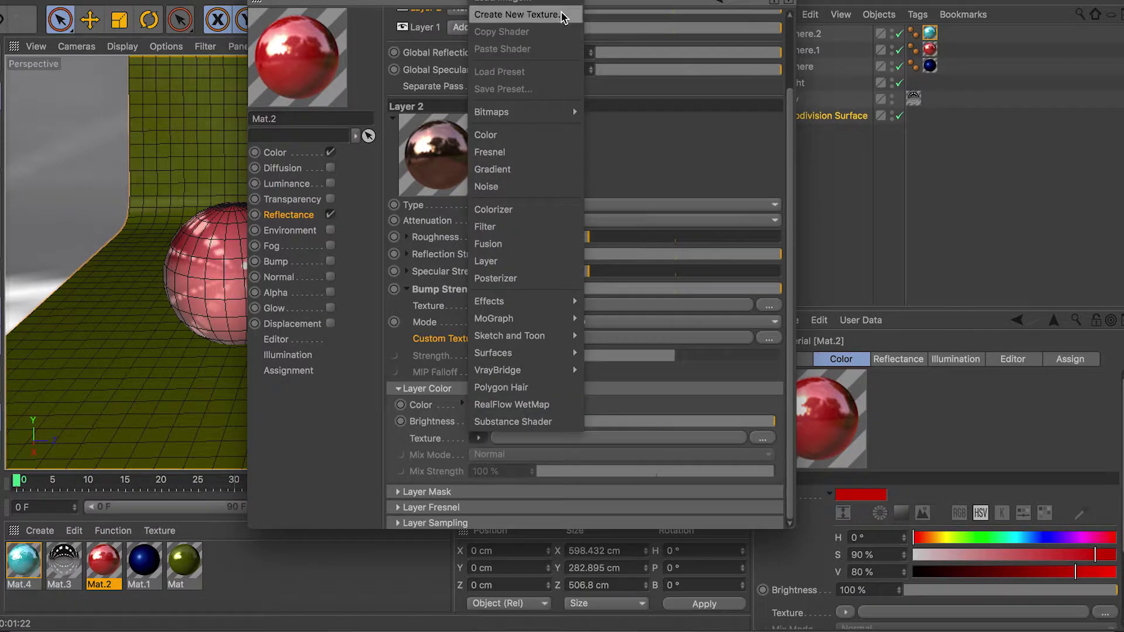
{"action": "left_click", "coordinate": [457, 413]}
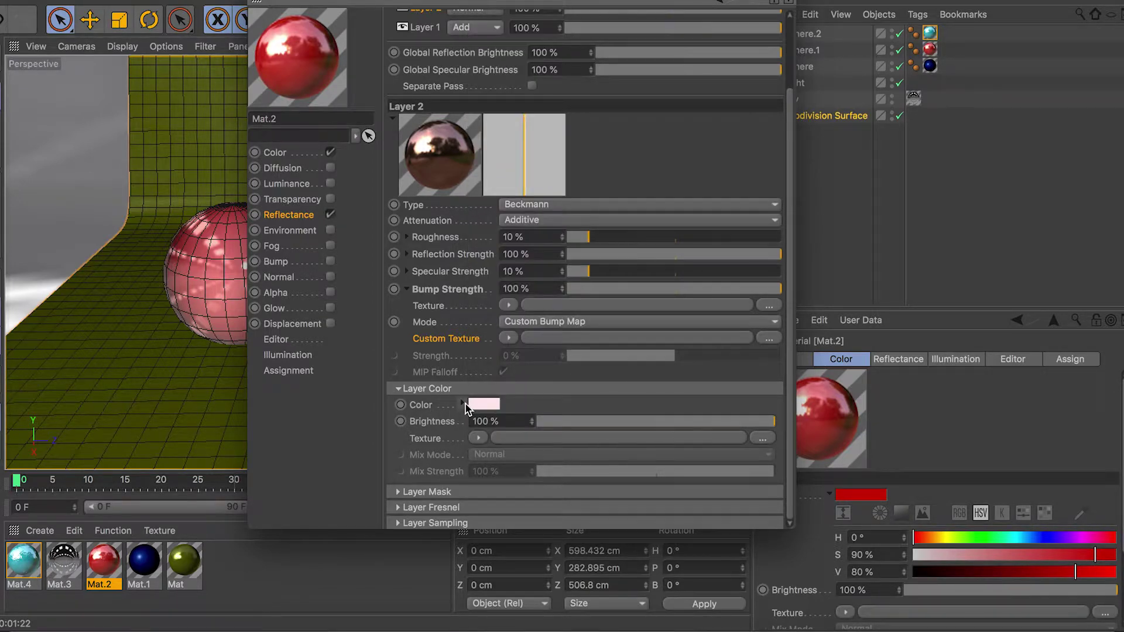
Step: Collapse Layer Color, expand Layer 2's Layer Mask settings and load a Gradient shader as the mask texture
{"action": "left_click", "coordinate": [400, 389]}
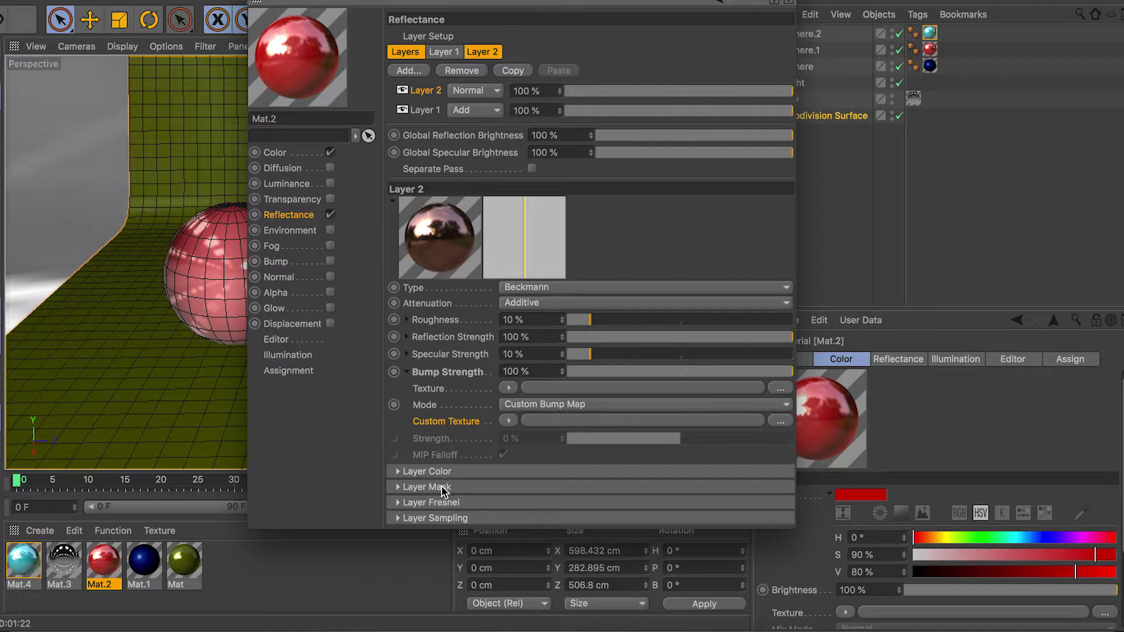
{"action": "left_click", "coordinate": [399, 487]}
{"action": "scroll", "coordinate": [788, 294], "scroll_direction": "down", "scroll_amount": 3}
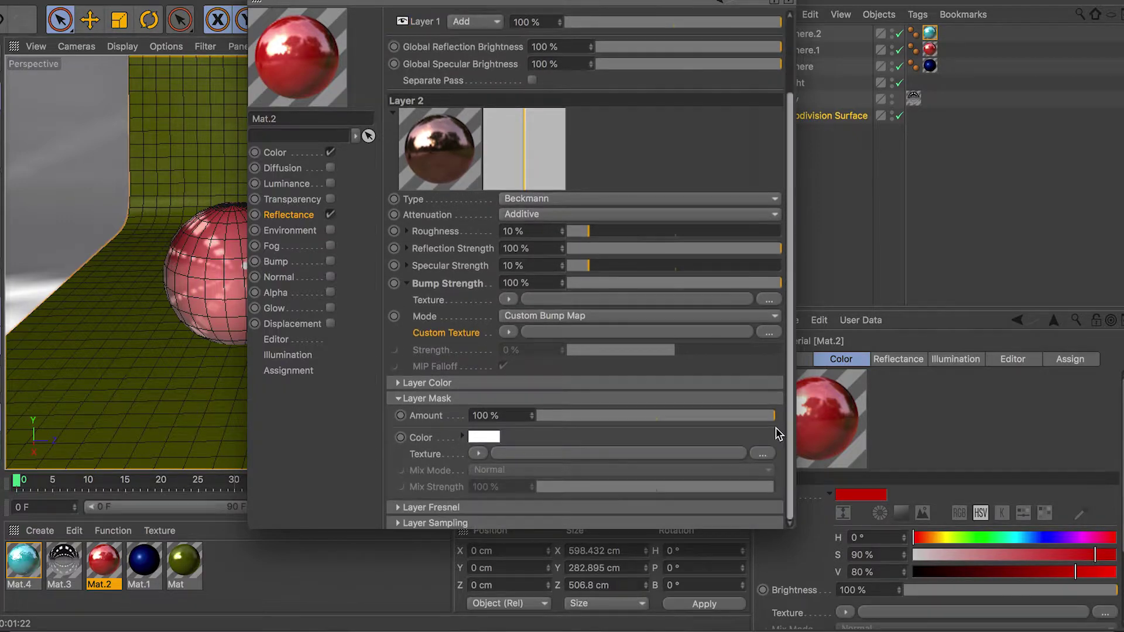
{"action": "left_click", "coordinate": [479, 455]}
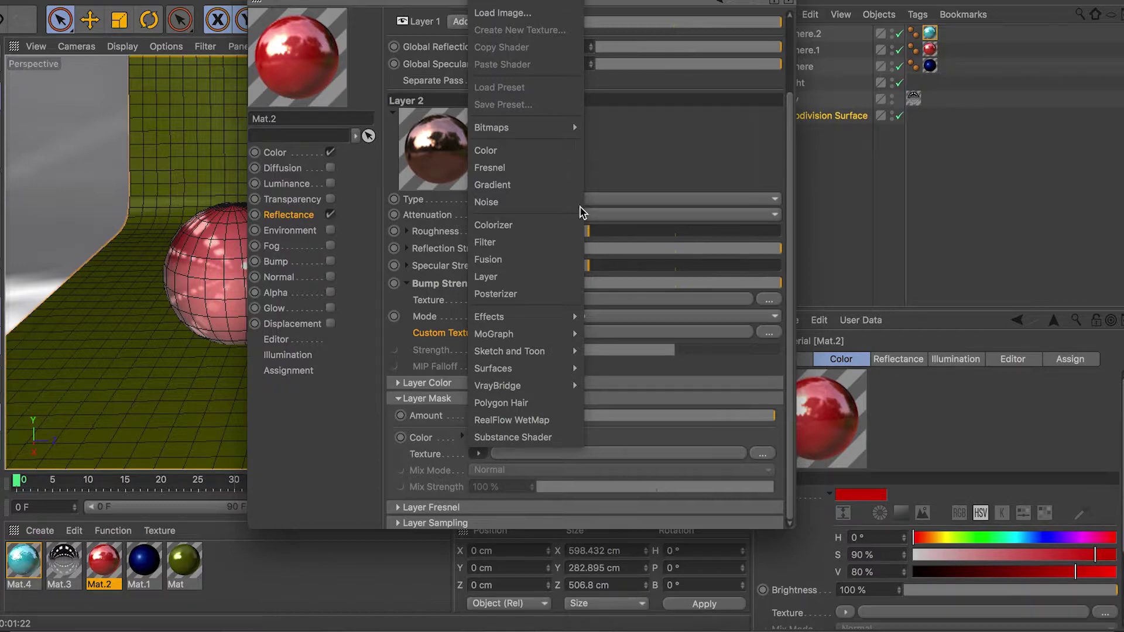
{"action": "left_click", "coordinate": [517, 188]}
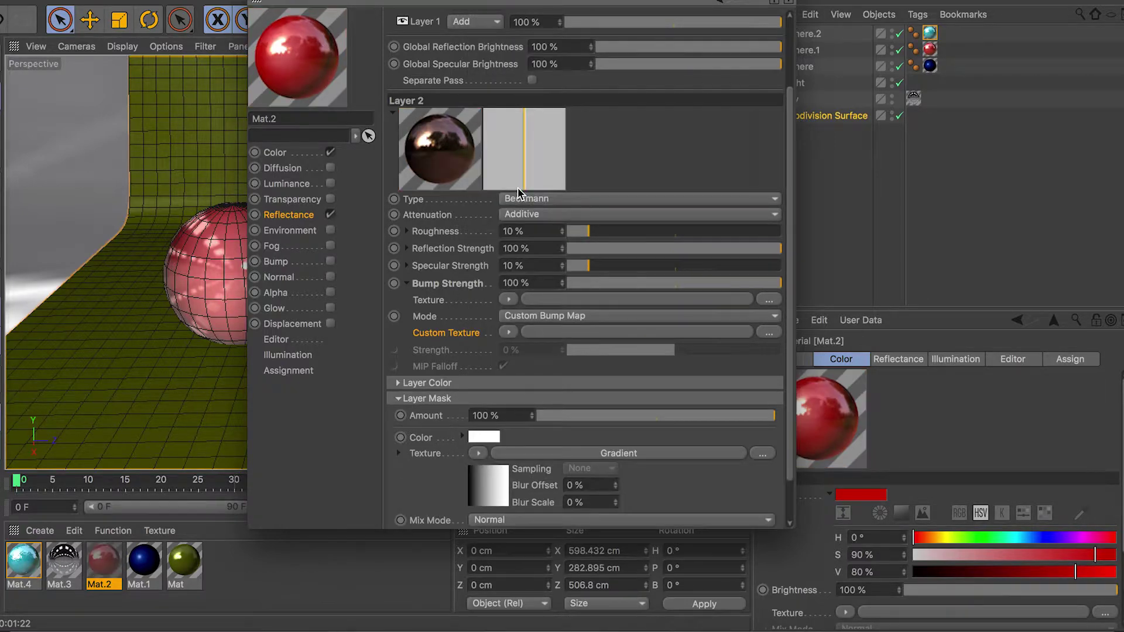
Step: Try different positions for the mask gradient's black knot, move it back to the start and return to the Reflectance settings
{"action": "left_click", "coordinate": [601, 454]}
{"action": "left_click_drag", "start_coordinate": [461, 163], "coordinate": [568, 149]}
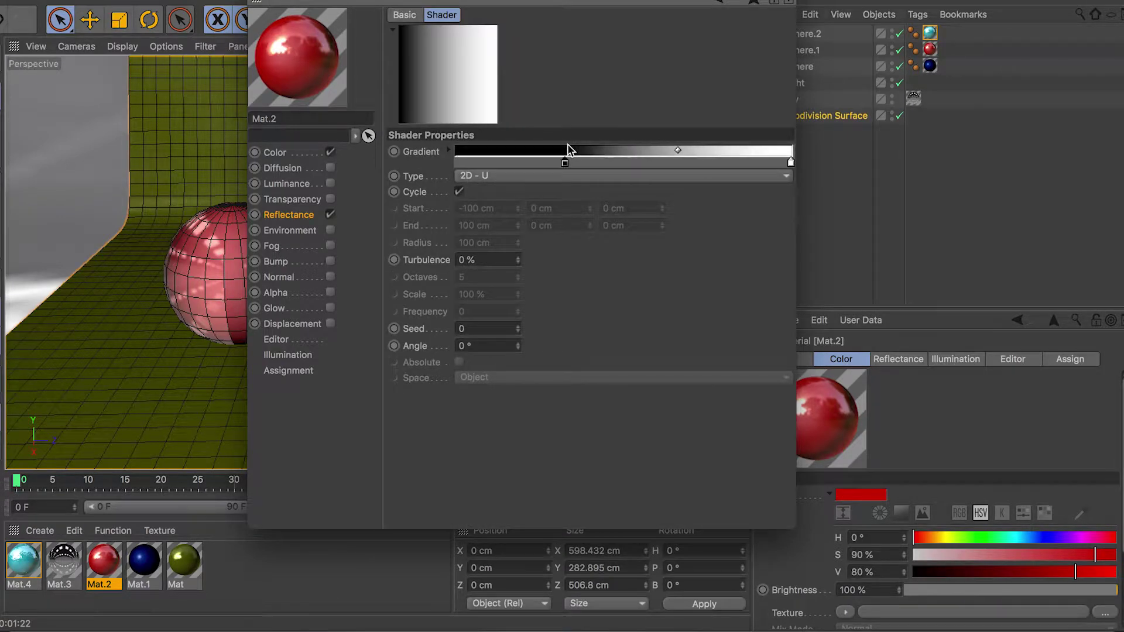
{"action": "left_click_drag", "start_coordinate": [564, 162], "coordinate": [593, 165]}
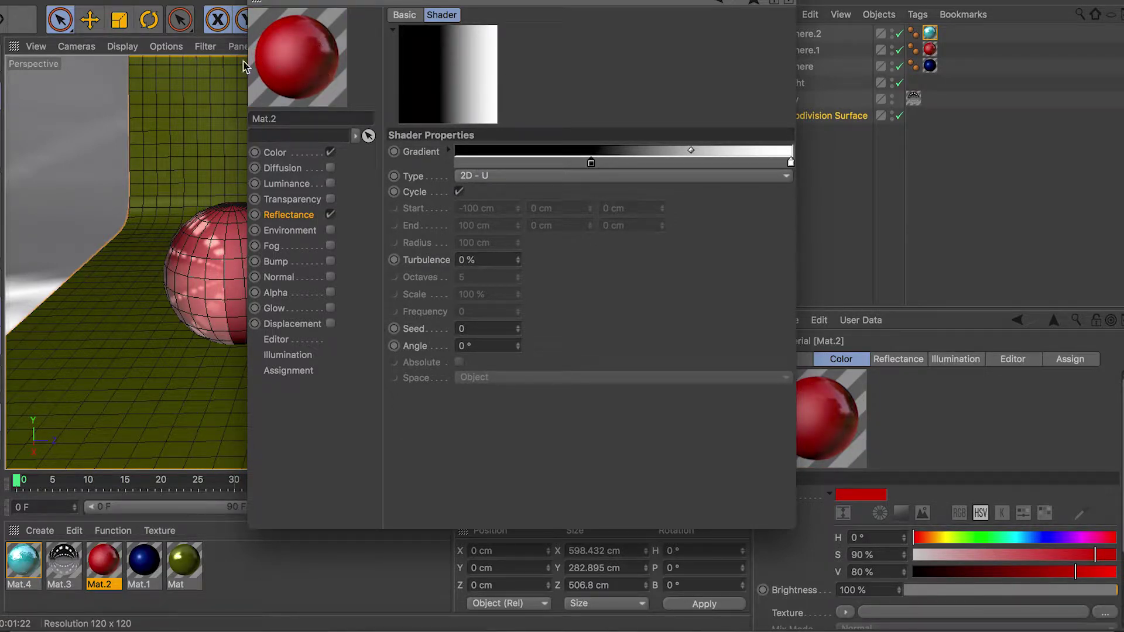
{"action": "left_click", "coordinate": [591, 164]}
{"action": "left_click_drag", "start_coordinate": [594, 167], "coordinate": [448, 174]}
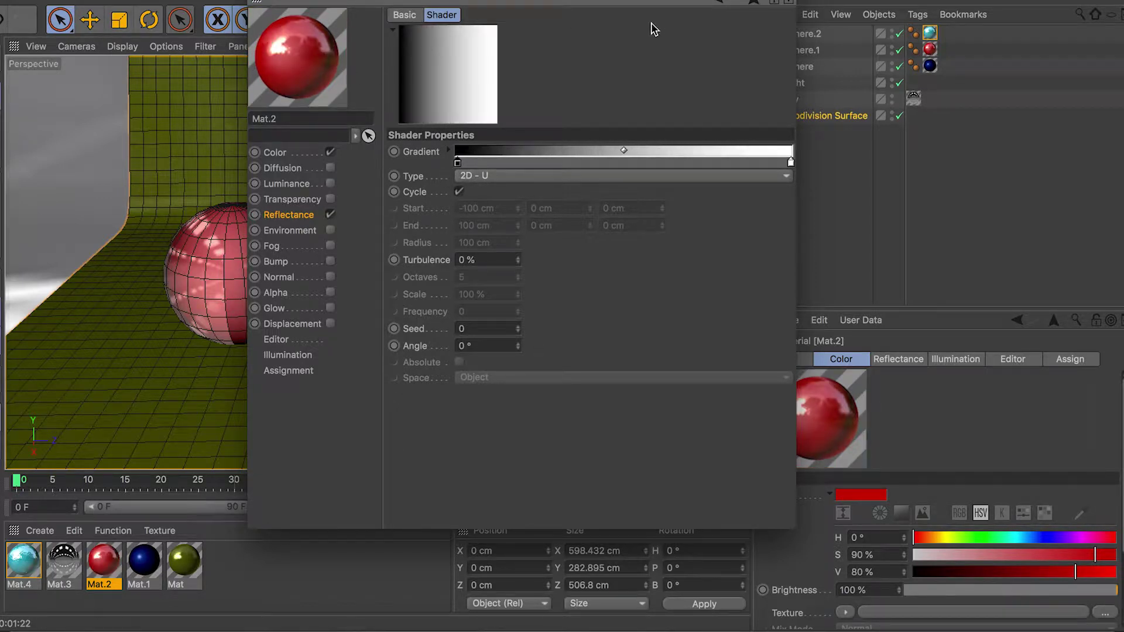
{"action": "left_click", "coordinate": [726, 3]}
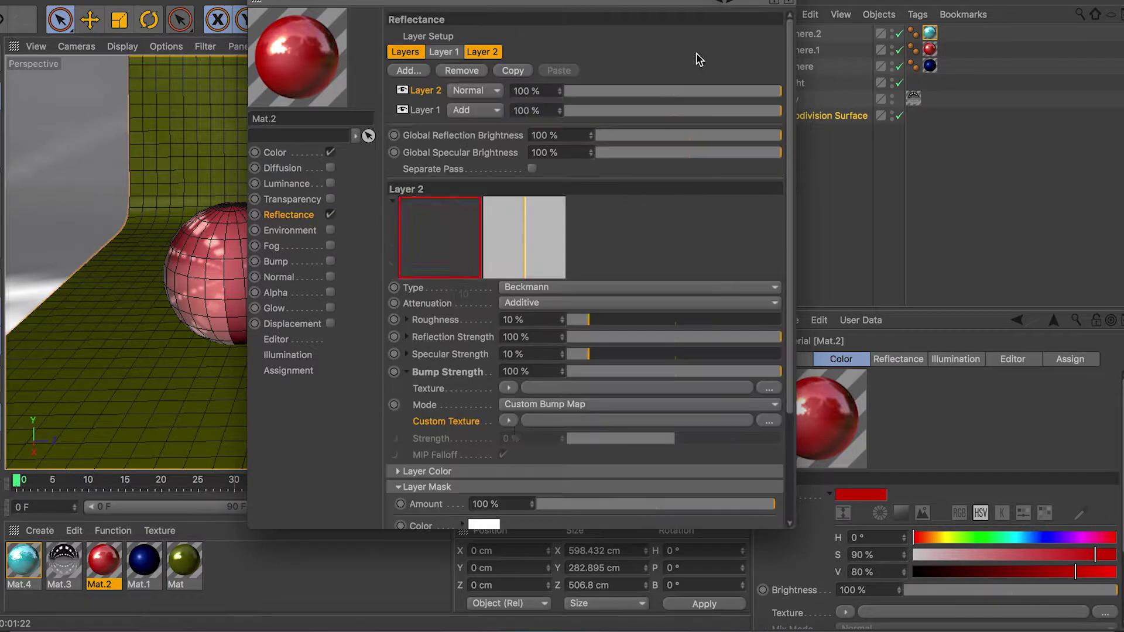
Step: Examine the shaders available for the layer mask texture and clear the Gradient from it
{"action": "scroll", "coordinate": [788, 351], "scroll_direction": "down", "scroll_amount": 5}
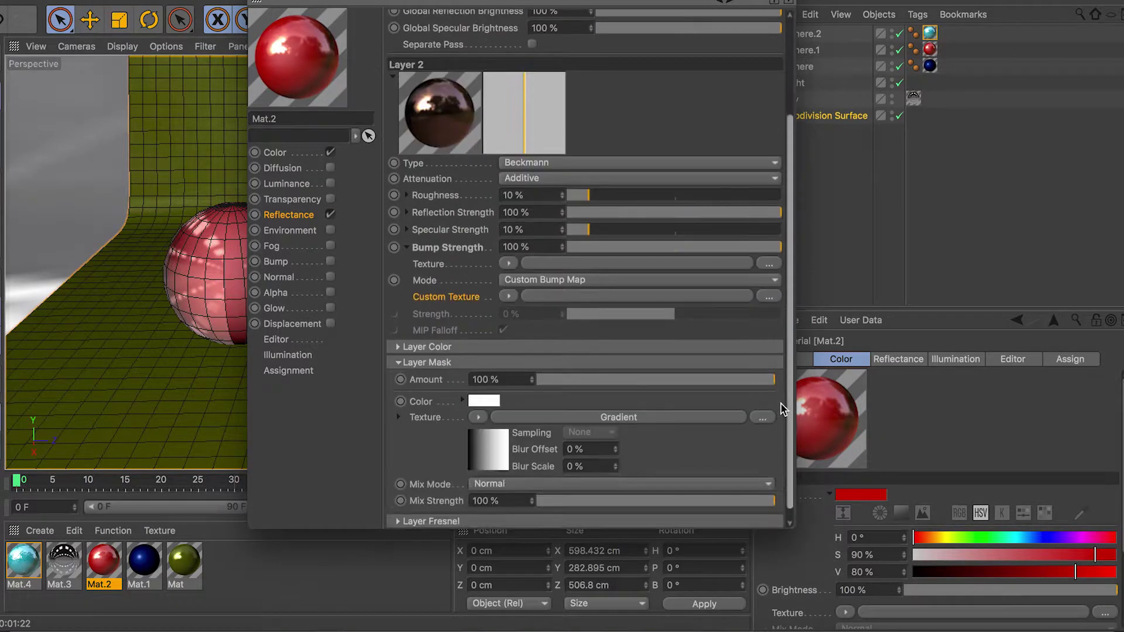
{"action": "left_click", "coordinate": [480, 408]}
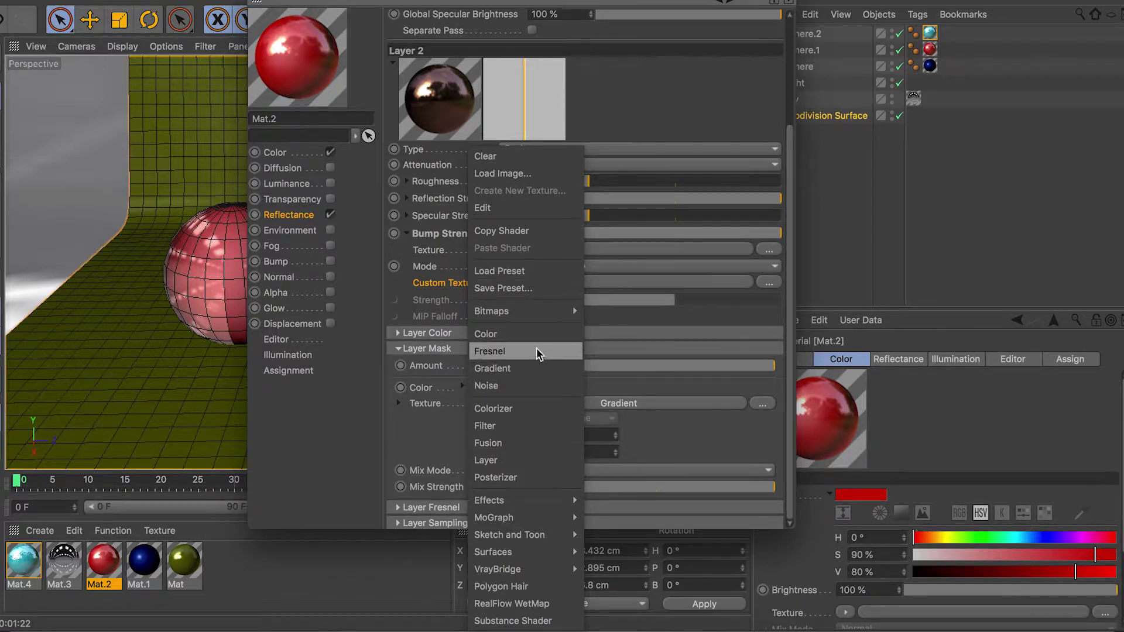
{"action": "left_click", "coordinate": [657, 427]}
{"action": "left_click", "coordinate": [486, 408]}
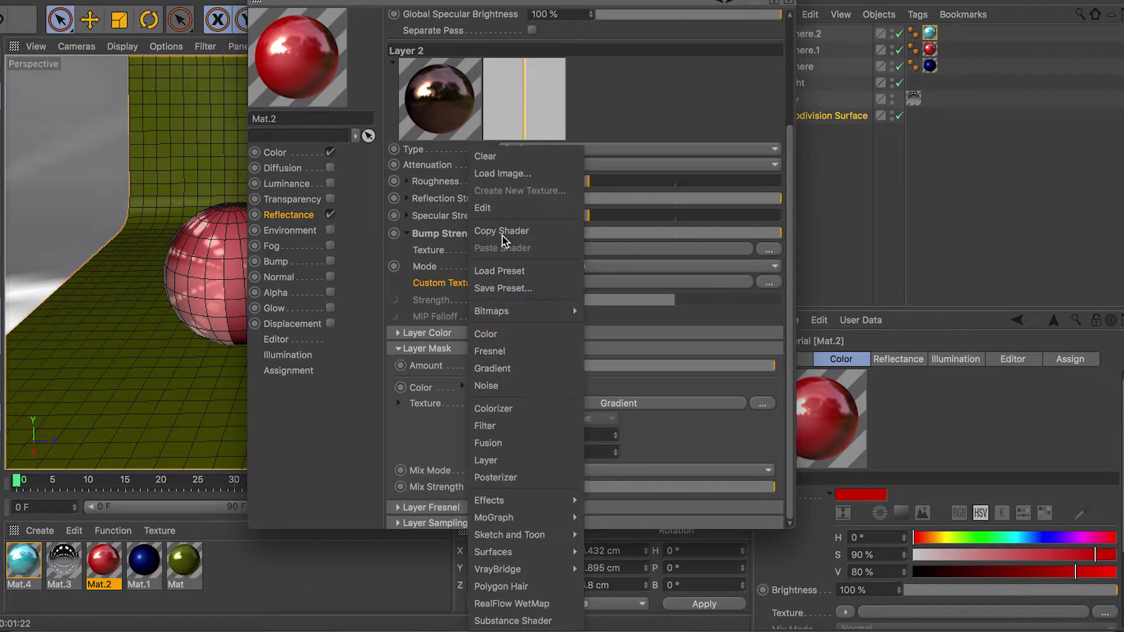
{"action": "left_click", "coordinate": [514, 161]}
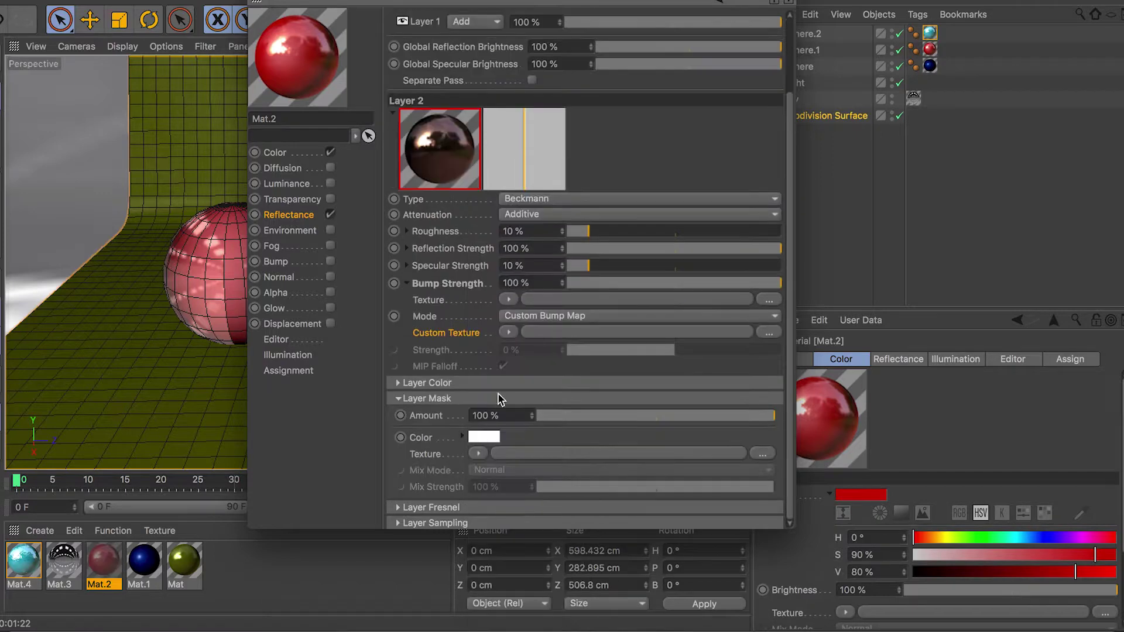
Step: Collapse Layer Mask, expand Layer 2's Layer Fresnel settings and examine the Fresnel types and presets, keeping Conductor with Copper
{"action": "left_click", "coordinate": [400, 399]}
{"action": "left_click", "coordinate": [456, 503]}
{"action": "scroll", "coordinate": [468, 486], "scroll_direction": "down", "scroll_amount": 5}
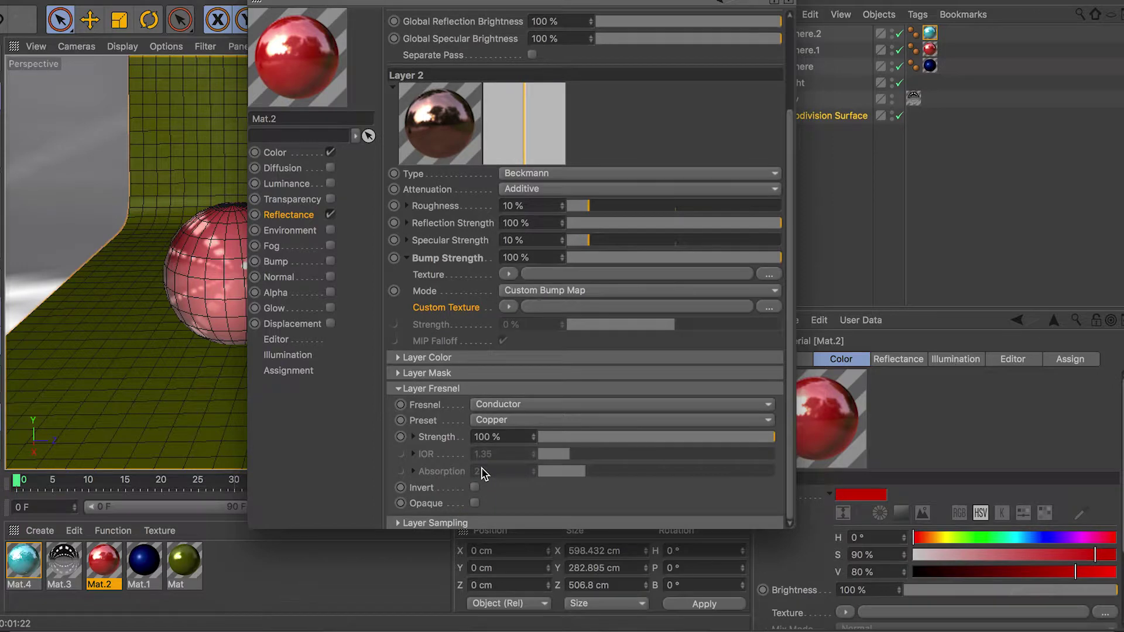
{"action": "left_click", "coordinate": [560, 405]}
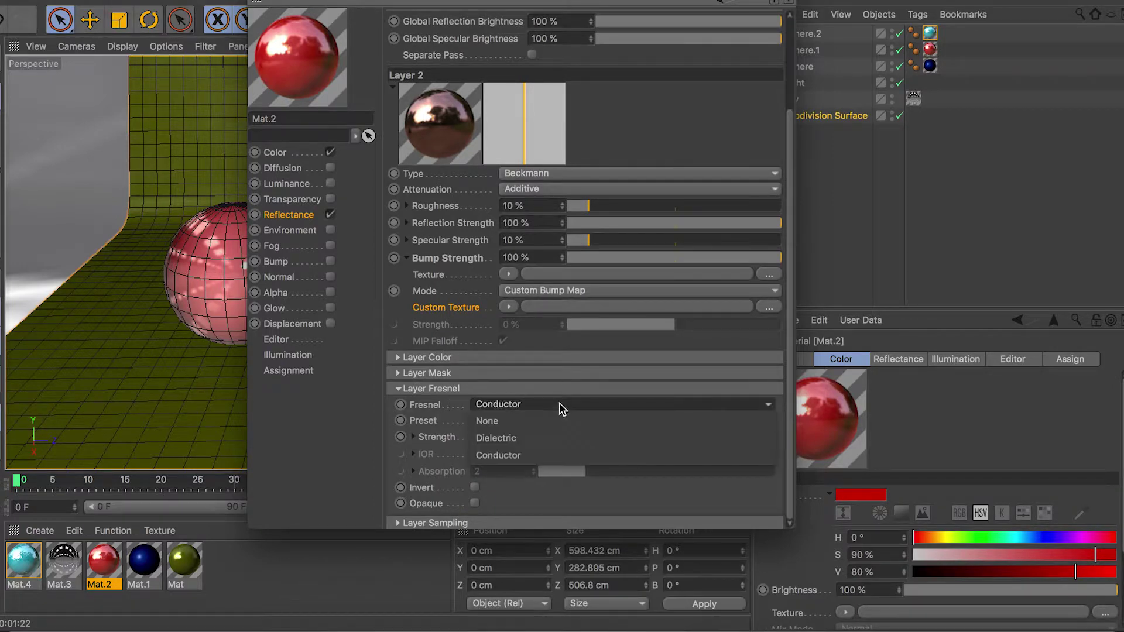
{"action": "left_click", "coordinate": [580, 455]}
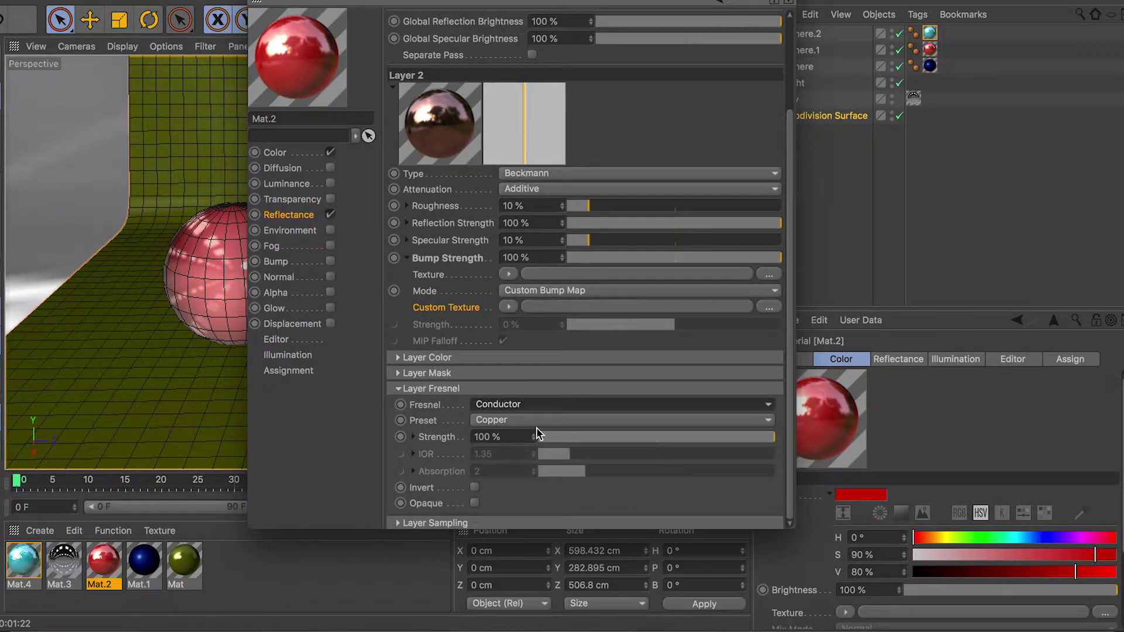
{"action": "left_click", "coordinate": [538, 422]}
{"action": "left_click", "coordinate": [425, 417]}
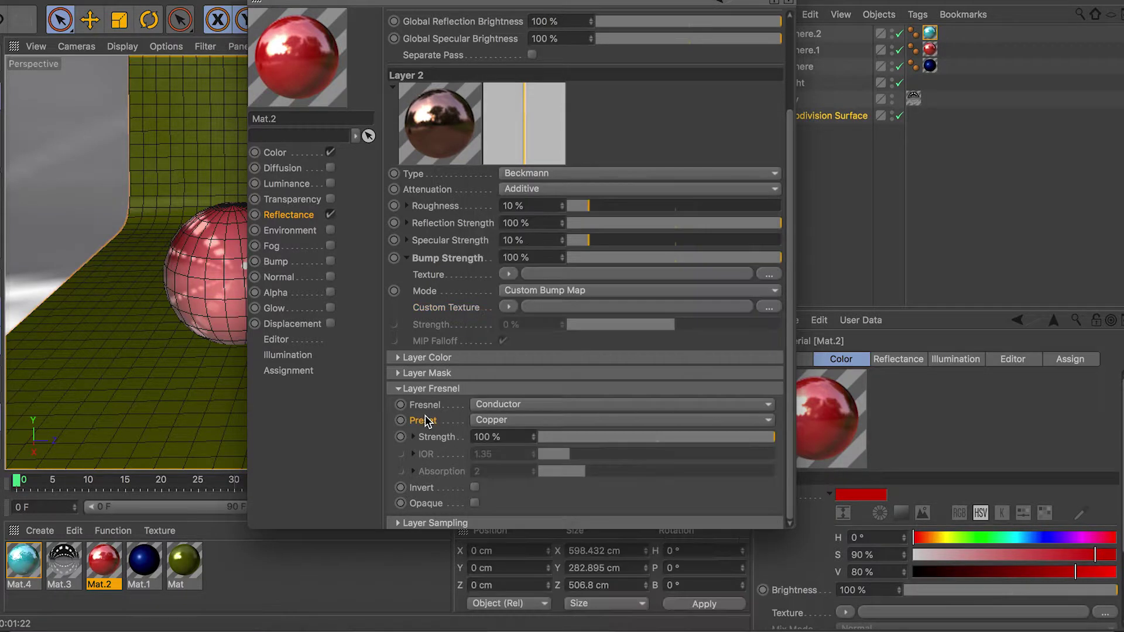
Step: Try the Fresnel type None on Layer 2 and set it back to Conductor
{"action": "left_click", "coordinate": [518, 409]}
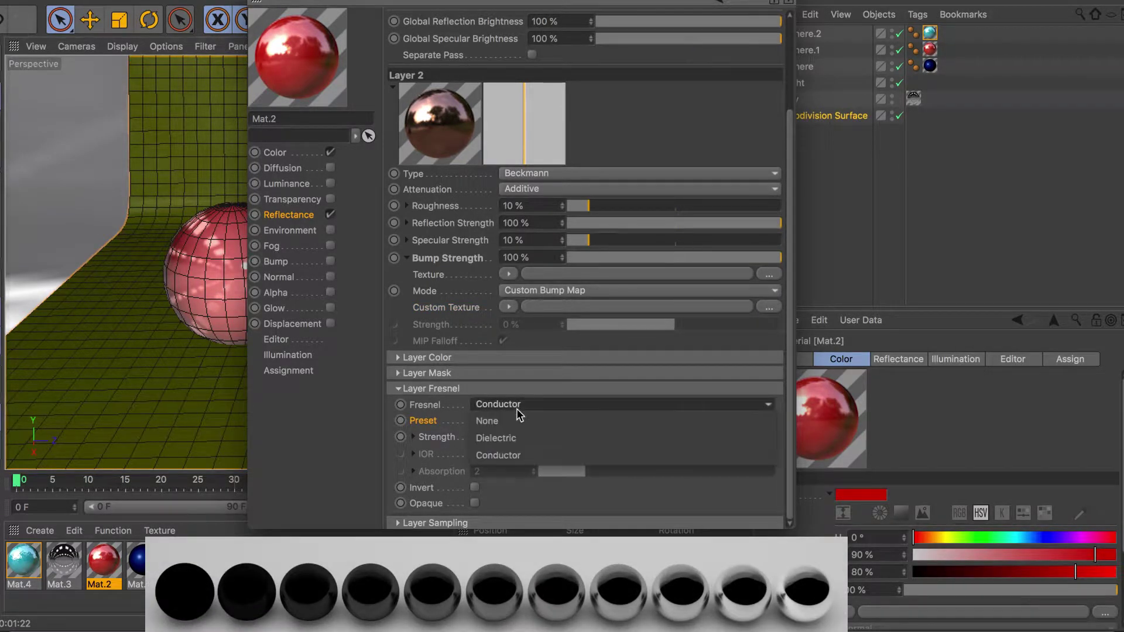
{"action": "left_click", "coordinate": [514, 421]}
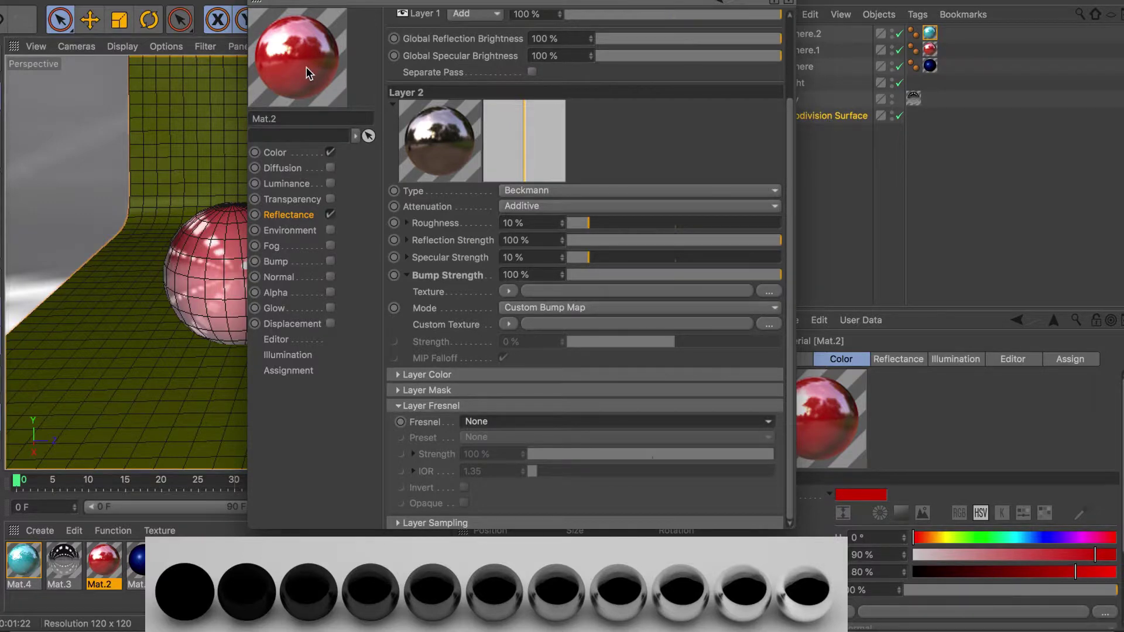
{"action": "left_click", "coordinate": [500, 422]}
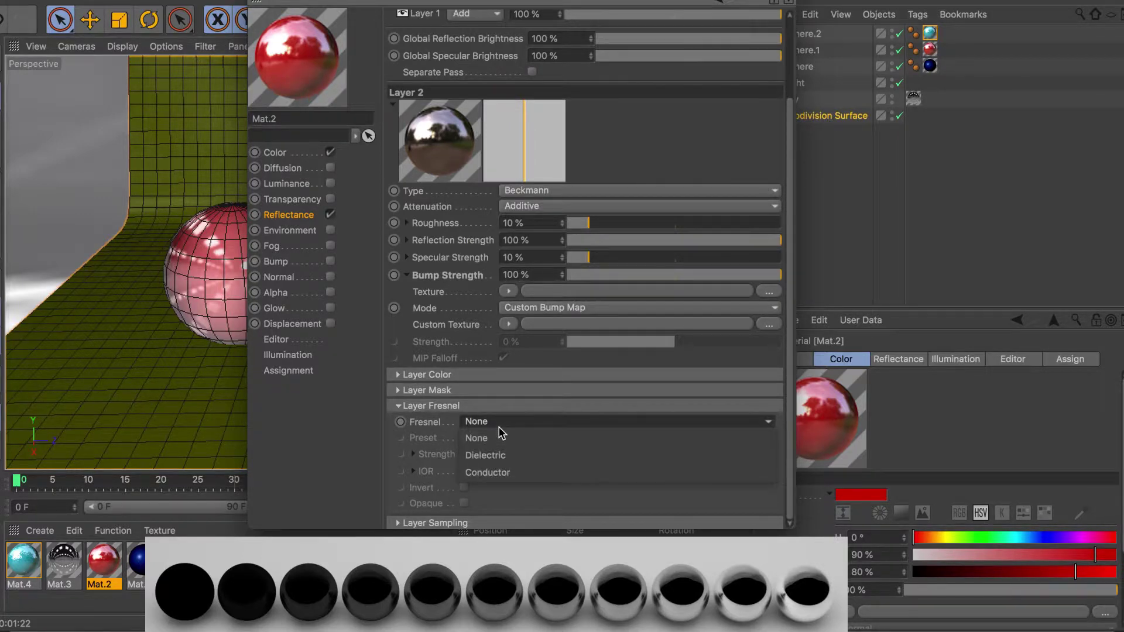
{"action": "left_click", "coordinate": [507, 472]}
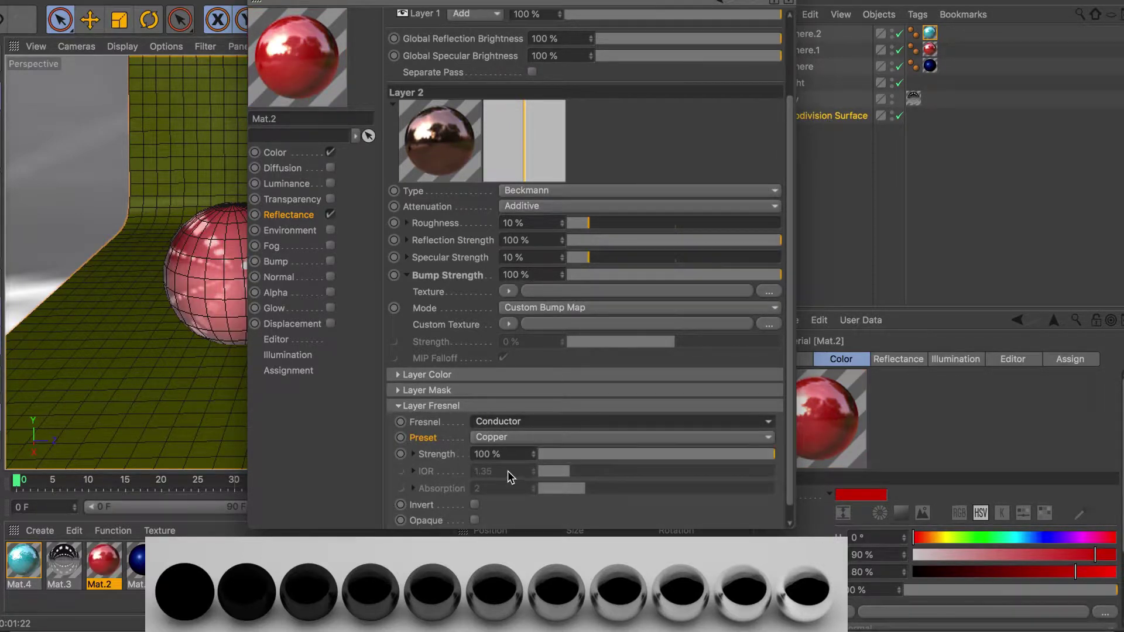
Step: Examine the metal presets for Layer 2's Conductor Fresnel and its Layer Color settings, keeping Copper
{"action": "left_click", "coordinate": [515, 438]}
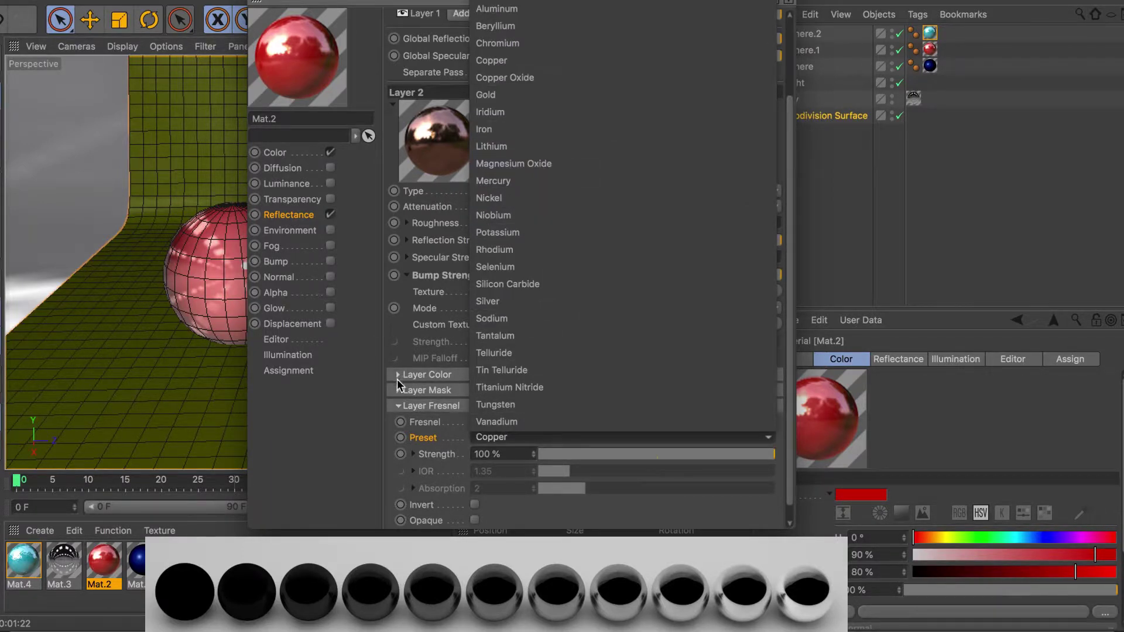
{"action": "left_click", "coordinate": [426, 420]}
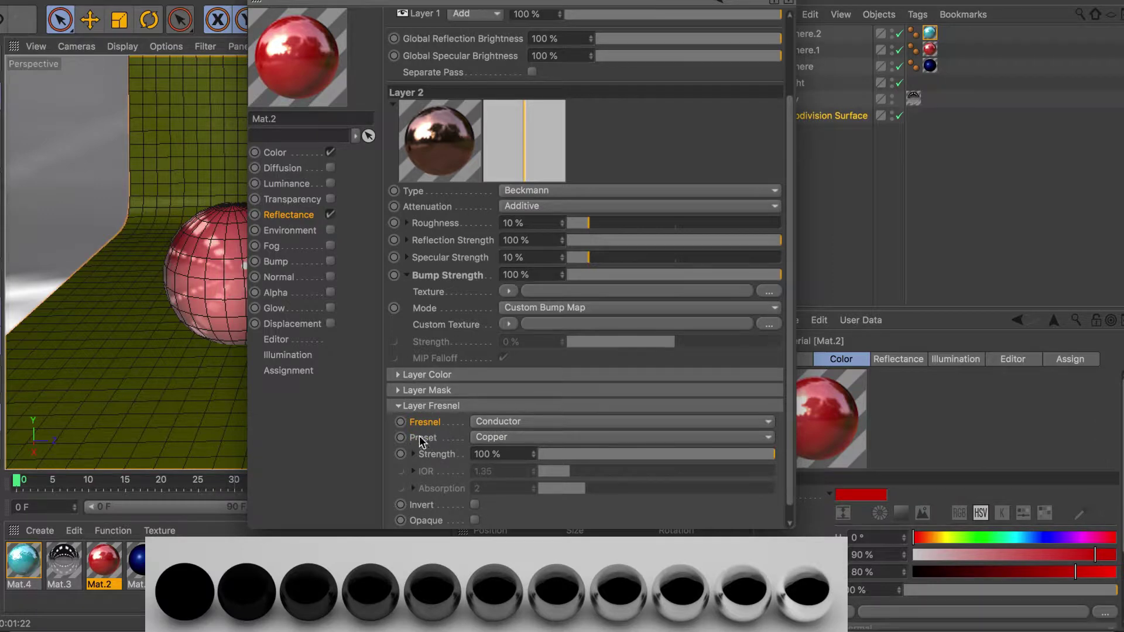
{"action": "left_click", "coordinate": [398, 375]}
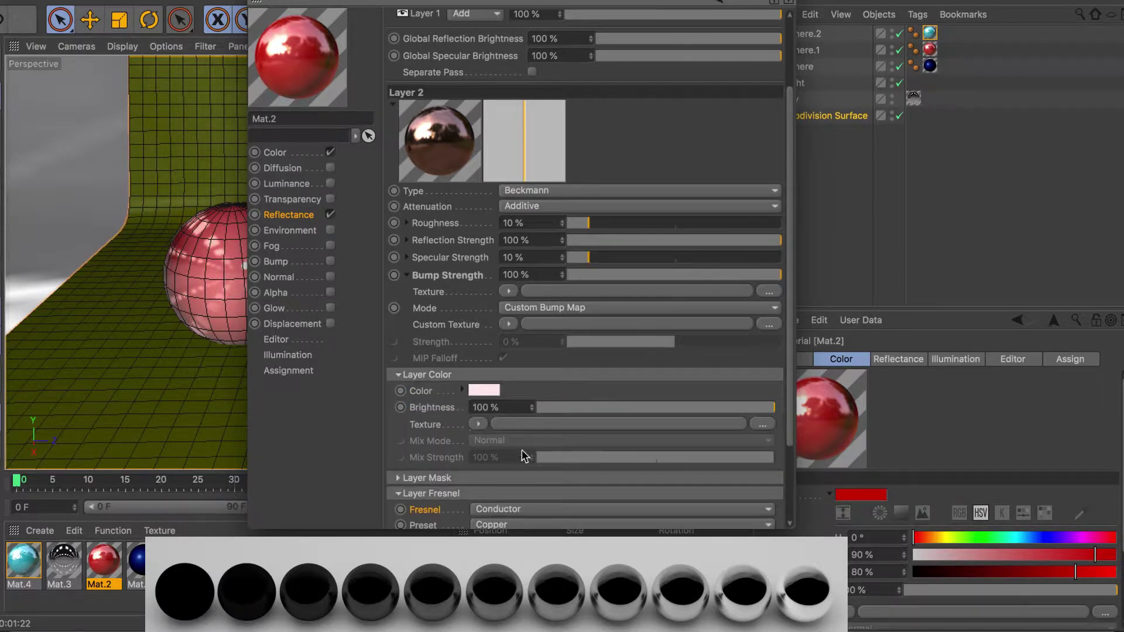
{"action": "left_click", "coordinate": [403, 374]}
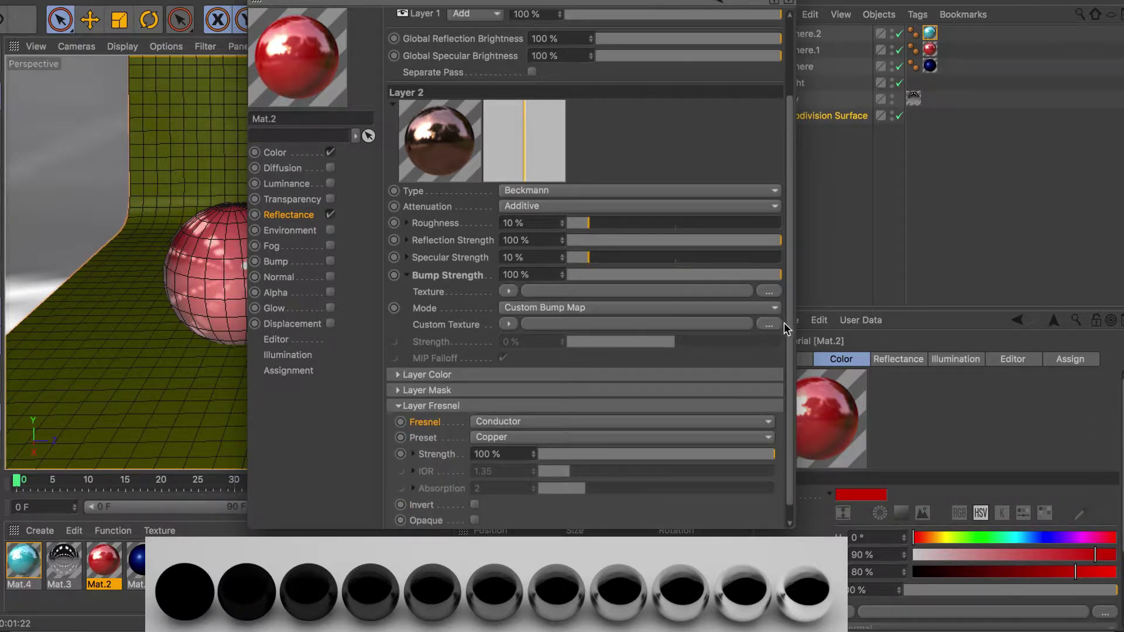
Step: Try inverting Layer 2's Fresnel effect and leave Invert disabled
{"action": "scroll", "coordinate": [778, 376], "scroll_direction": "down", "scroll_amount": 1}
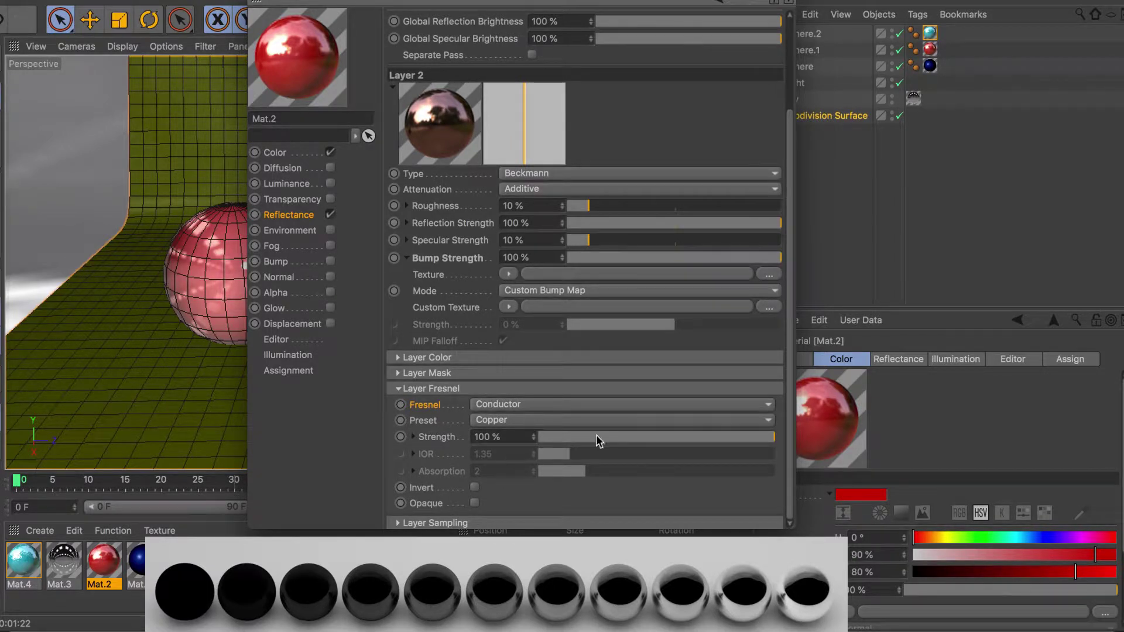
{"action": "left_click", "coordinate": [474, 489]}
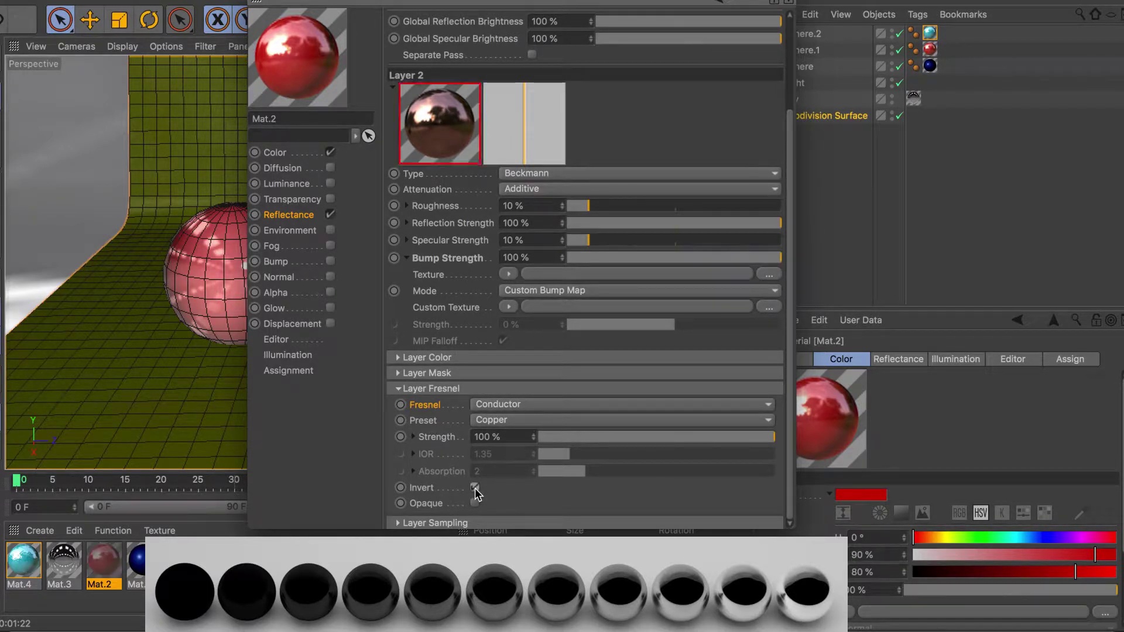
{"action": "left_click", "coordinate": [475, 488]}
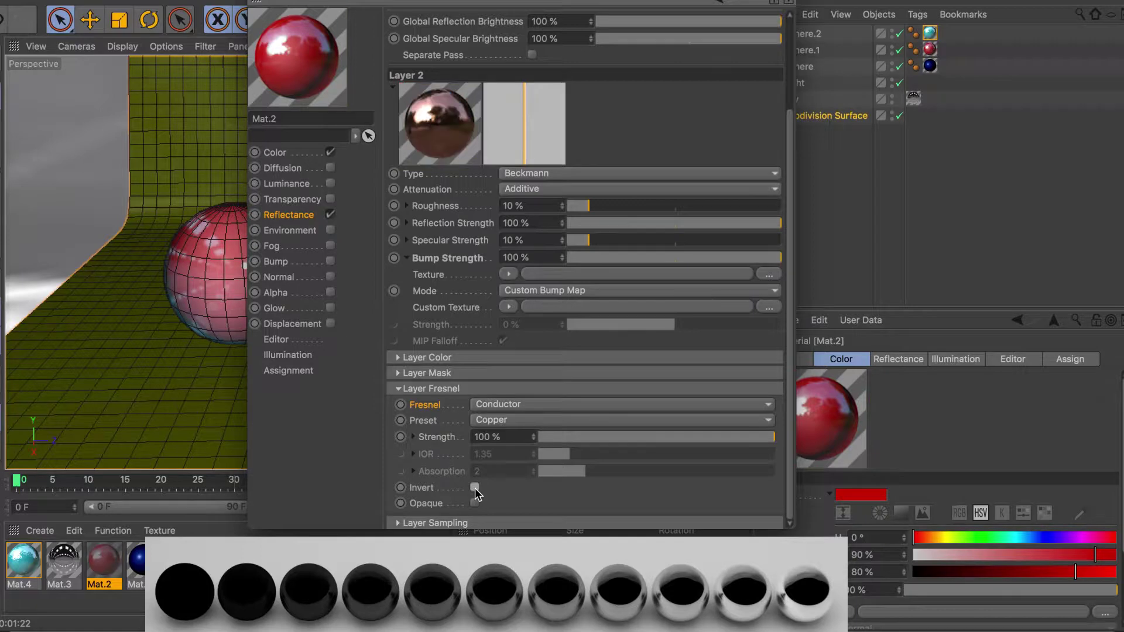
{"action": "left_click", "coordinate": [474, 489]}
{"action": "left_click", "coordinate": [474, 489]}
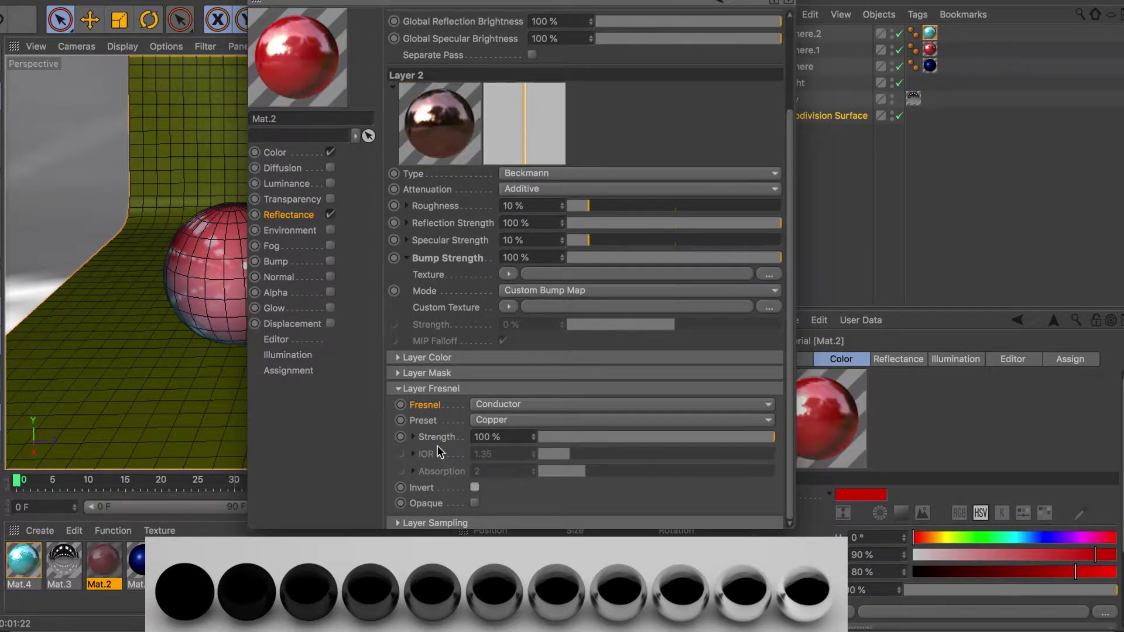
Step: Collapse Layer Fresnel, expand and examine Layer 2's Layer Sampling settings, and close the red sphere's material
{"action": "left_click", "coordinate": [403, 390]}
{"action": "left_click", "coordinate": [450, 519]}
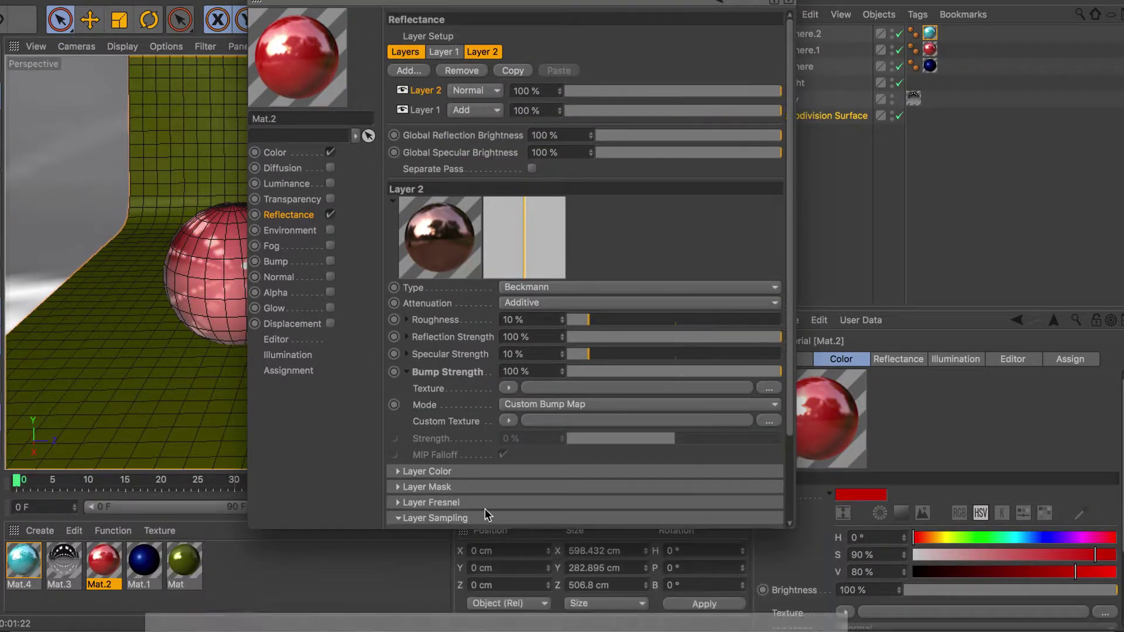
{"action": "scroll", "coordinate": [789, 319], "scroll_direction": "down", "scroll_amount": 2}
{"action": "scroll", "coordinate": [790, 327], "scroll_direction": "up", "scroll_amount": 2}
{"action": "scroll", "coordinate": [791, 331], "scroll_direction": "down", "scroll_amount": 2}
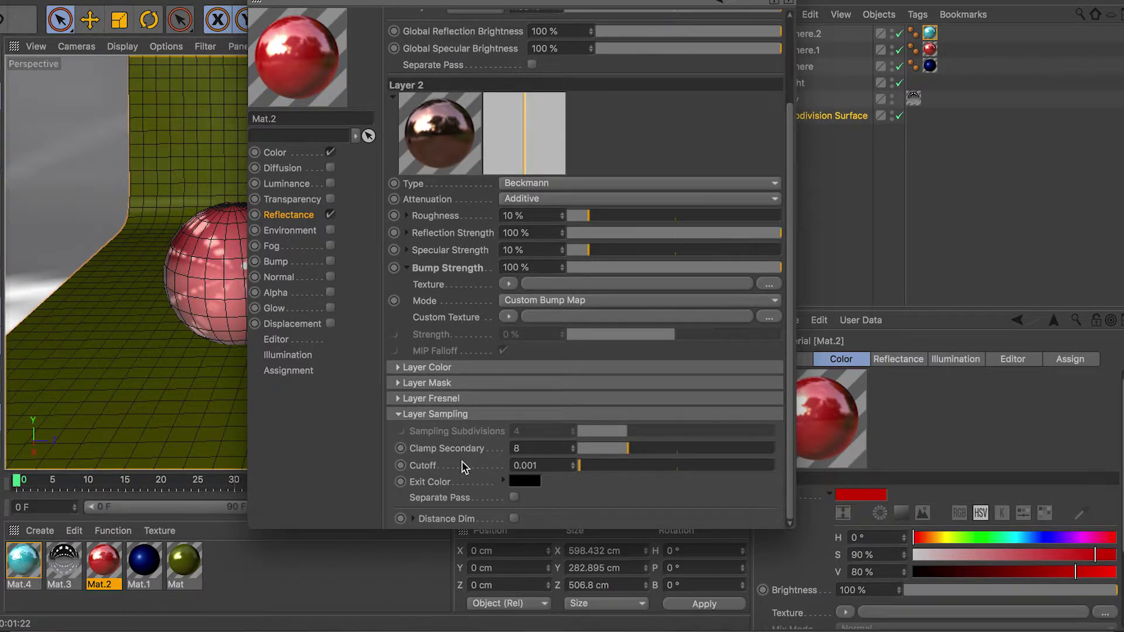
{"action": "scroll", "coordinate": [787, 433], "scroll_direction": "up", "scroll_amount": 1}
{"action": "scroll", "coordinate": [784, 451], "scroll_direction": "down", "scroll_amount": 1}
{"action": "scroll", "coordinate": [791, 436], "scroll_direction": "up", "scroll_amount": 3}
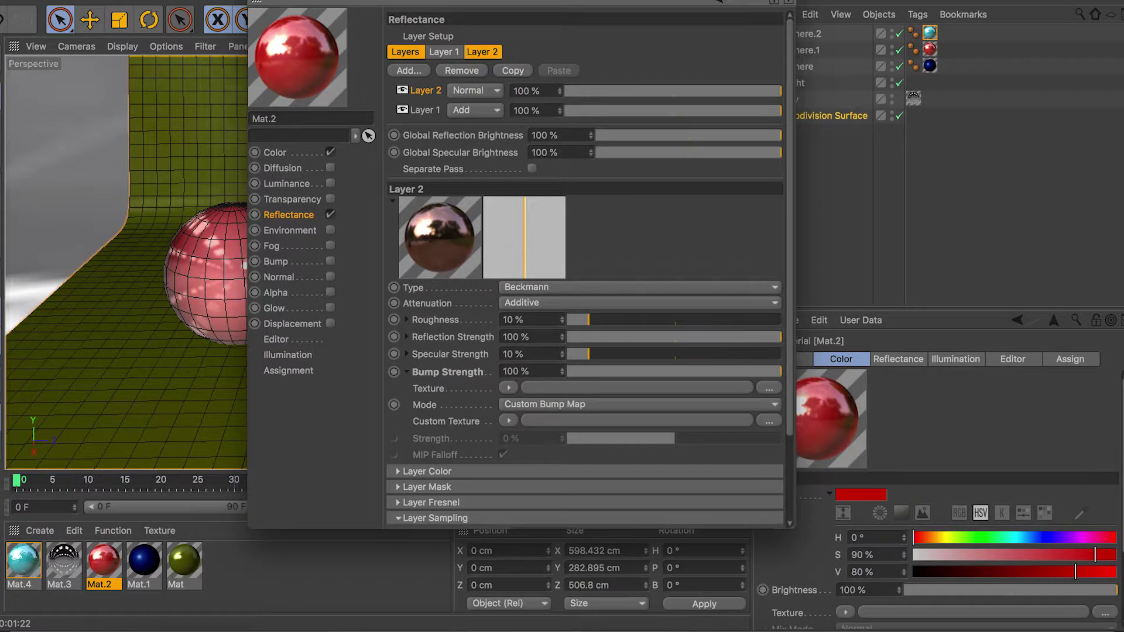
{"action": "left_click", "coordinate": [256, 2]}
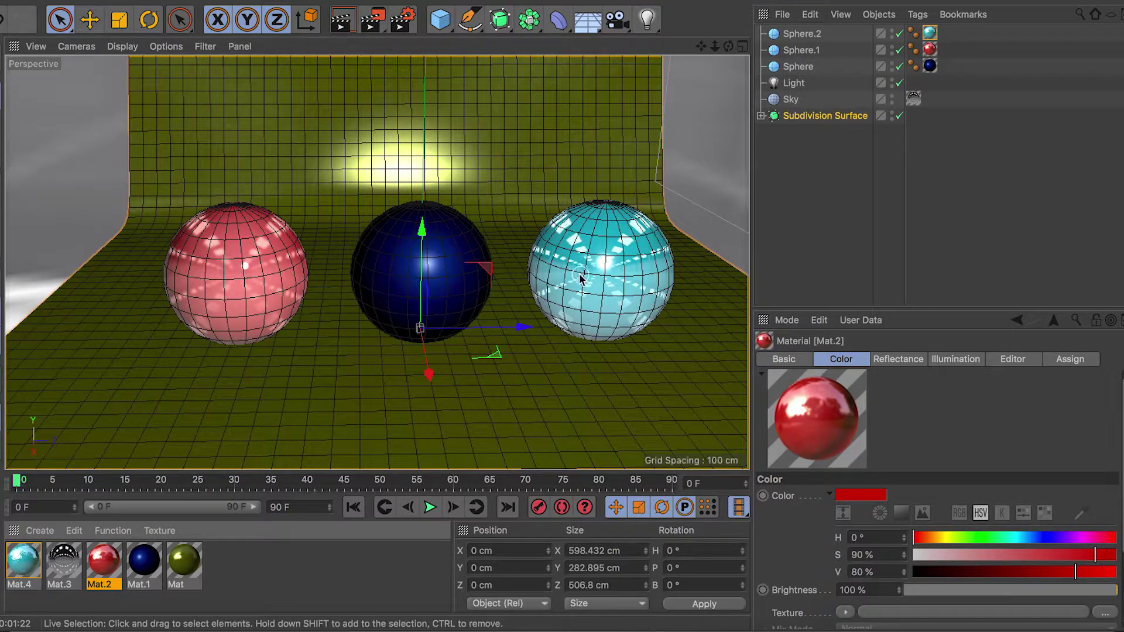
Step: Open the cyan material Mat.4 and examine its Reflectance layer, expanding Bump Strength to show the Noise custom bump map
{"action": "double_click", "coordinate": [14, 573]}
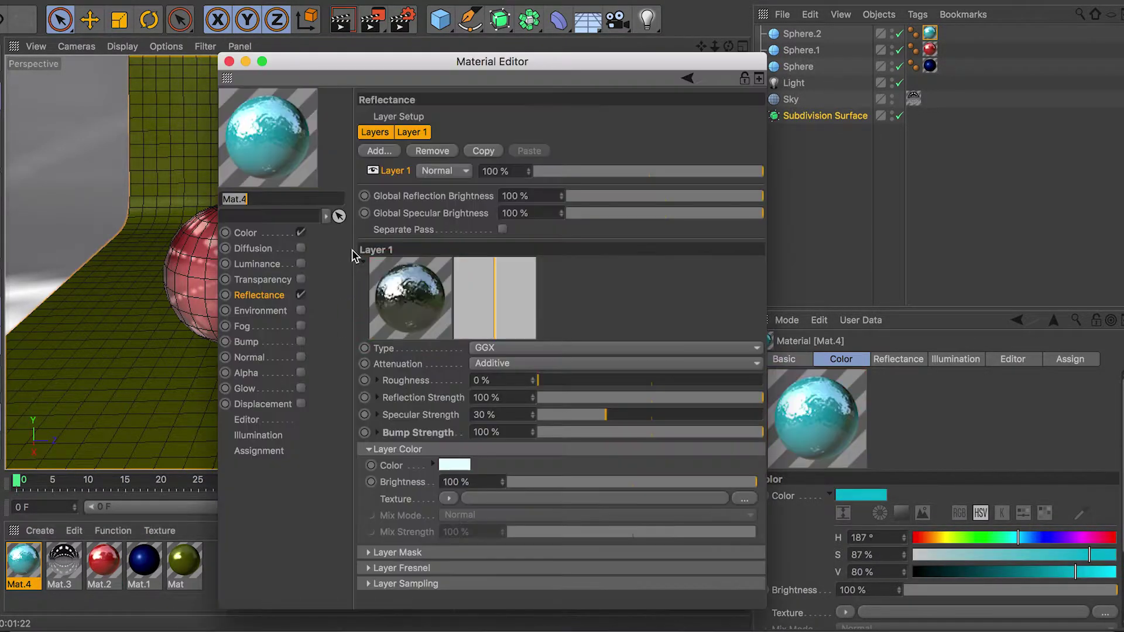
{"action": "left_click_drag", "start_coordinate": [477, 47], "coordinate": [535, 9]}
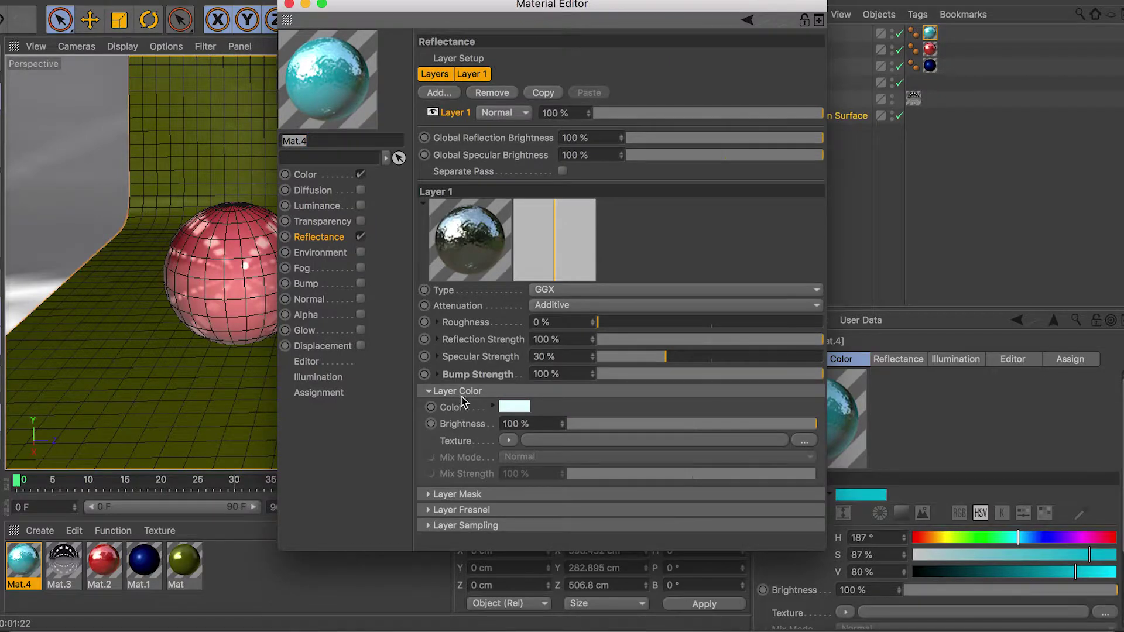
{"action": "left_click", "coordinate": [437, 374]}
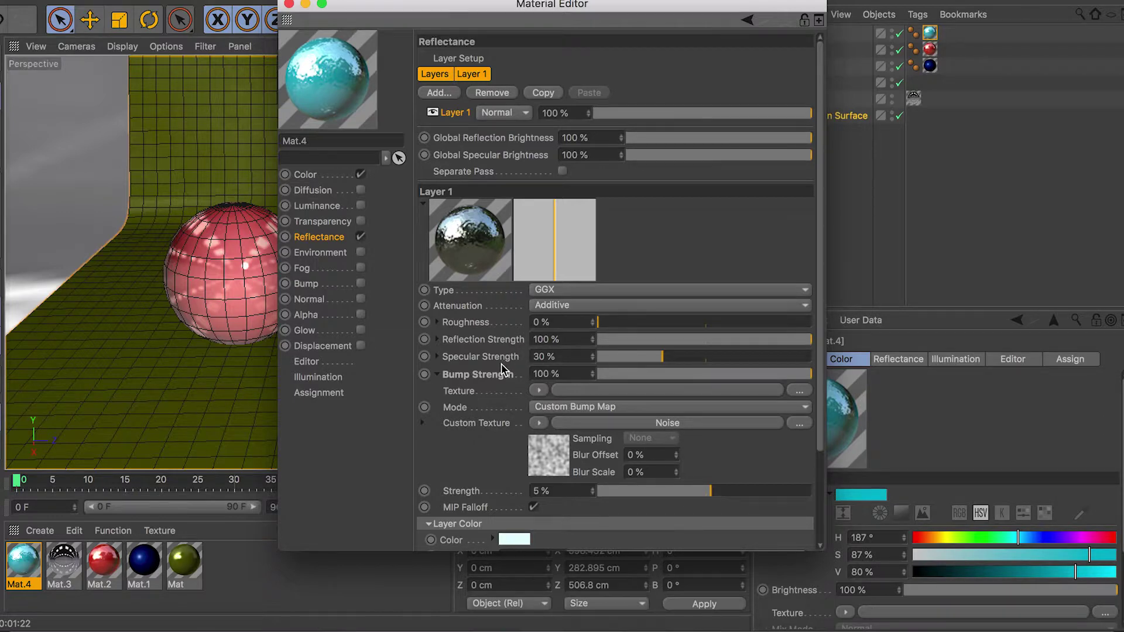
{"action": "scroll", "coordinate": [820, 289], "scroll_direction": "down", "scroll_amount": 4}
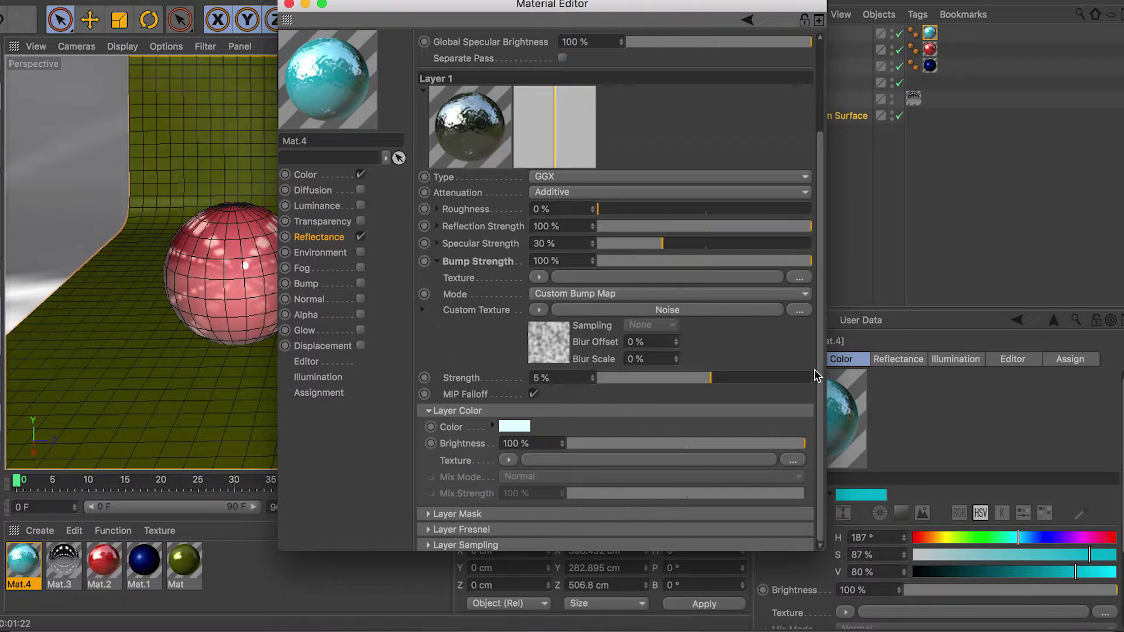
{"action": "scroll", "coordinate": [820, 351], "scroll_direction": "up", "scroll_amount": 4}
Step: Bring up the rendered image in the Picture Viewer and zoom in on the cyan sphere
{"action": "left_click_drag", "start_coordinate": [683, 7], "coordinate": [377, 41]}
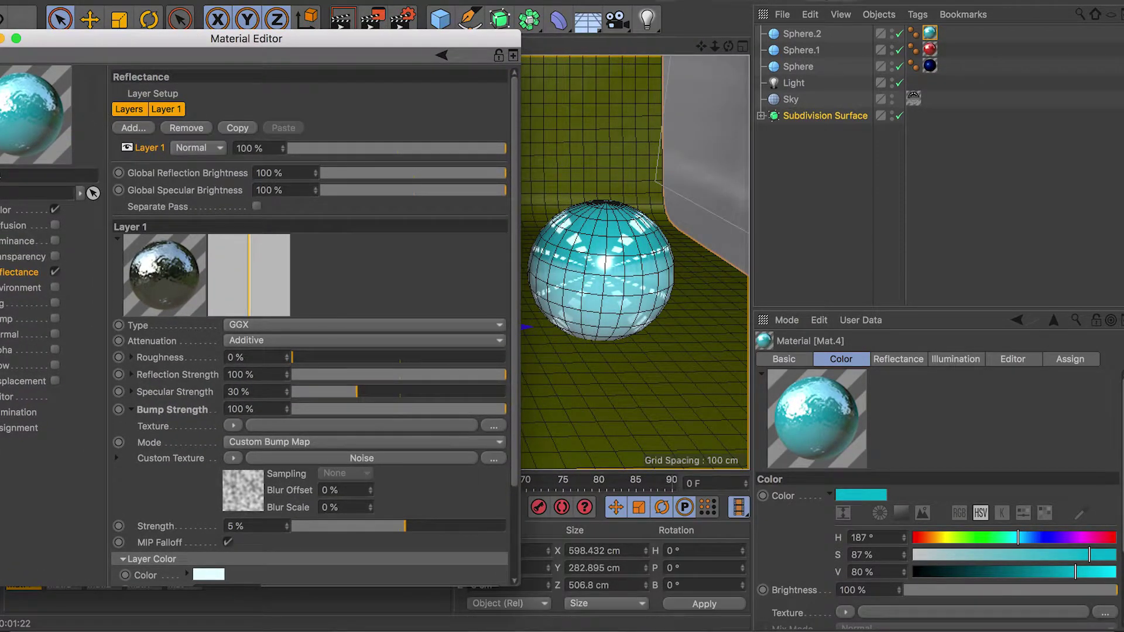
{"action": "left_click", "coordinate": [832, 1]}
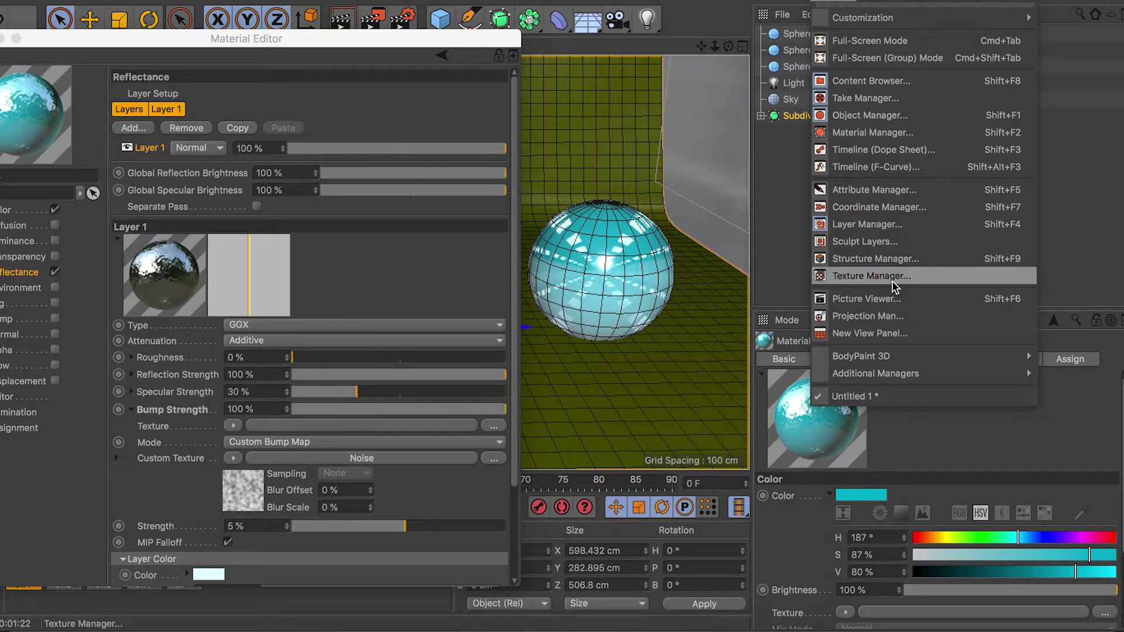
{"action": "left_click", "coordinate": [893, 298]}
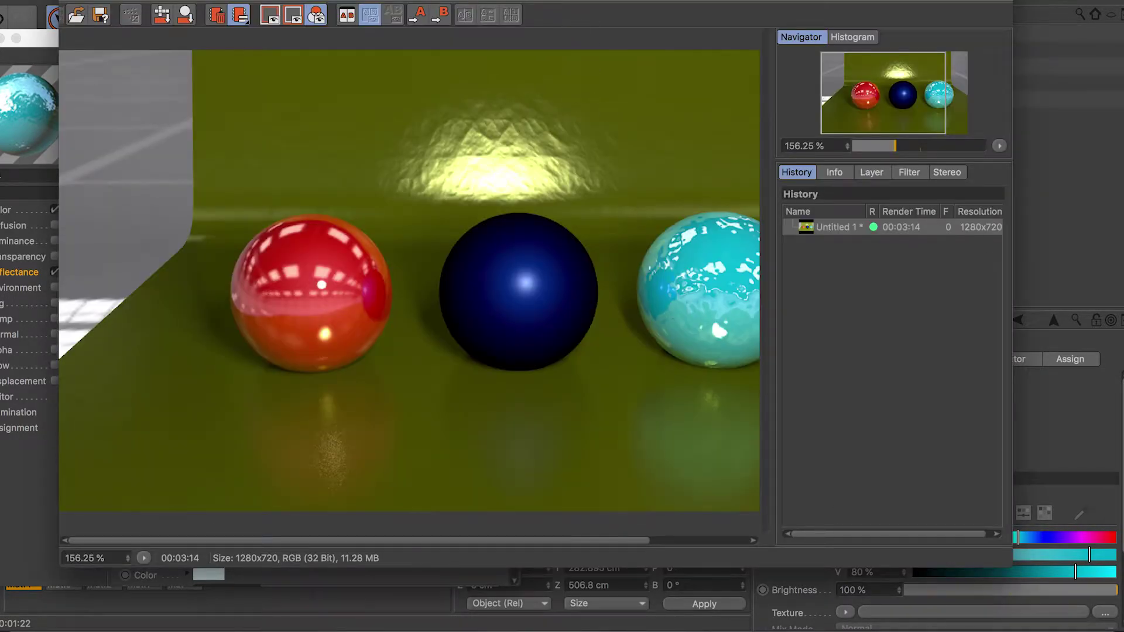
{"action": "scroll", "coordinate": [761, 298], "scroll_direction": "down", "scroll_amount": 5}
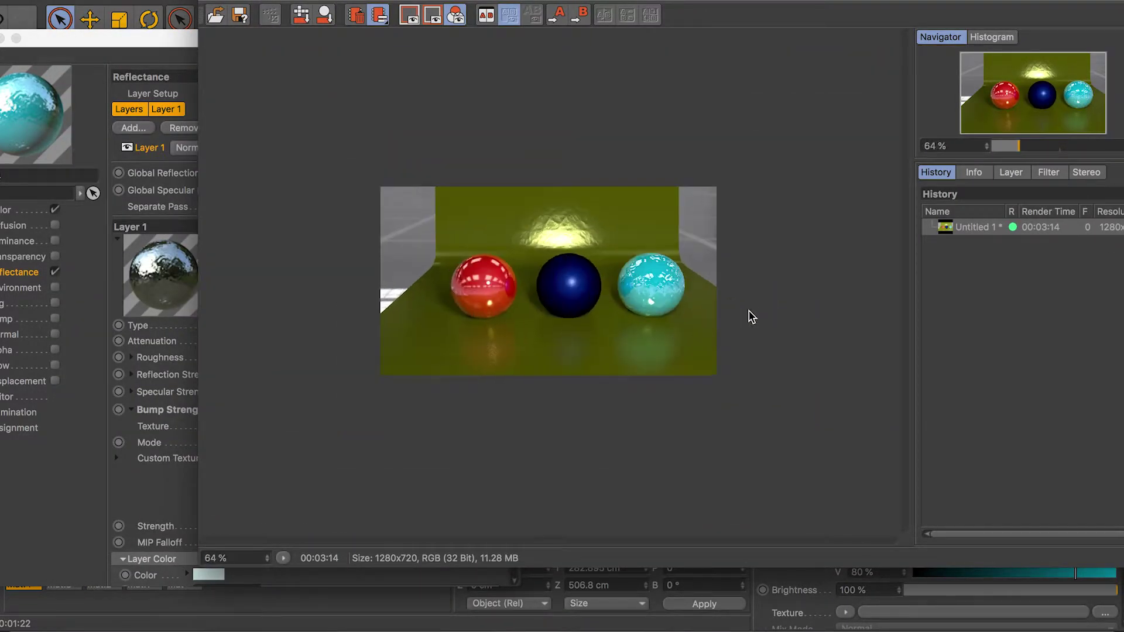
{"action": "scroll", "coordinate": [752, 317], "scroll_direction": "up", "scroll_amount": 12}
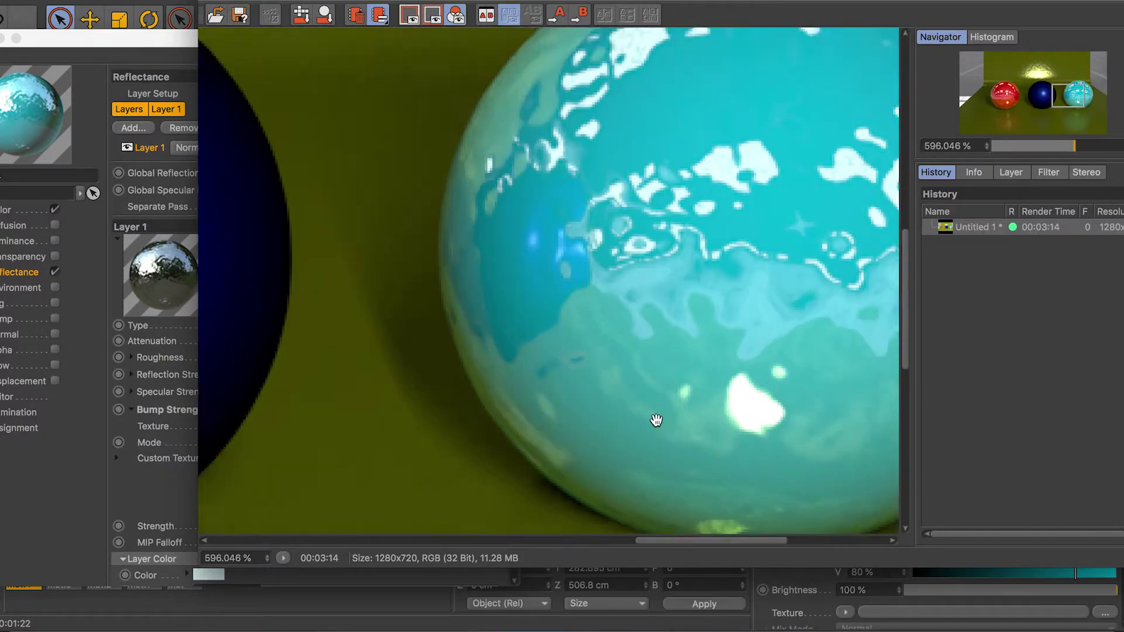
{"action": "scroll", "coordinate": [657, 420], "scroll_direction": "down", "scroll_amount": 3}
Step: Arrange the Picture Viewer beside the Material Editor with the whole rendered cyan sphere in view
{"action": "left_click_drag", "start_coordinate": [195, 411], "coordinate": [482, 410]}
{"action": "left_click_drag", "start_coordinate": [720, 542], "coordinate": [794, 540]}
{"action": "left_click_drag", "start_coordinate": [345, 42], "coordinate": [357, 7]}
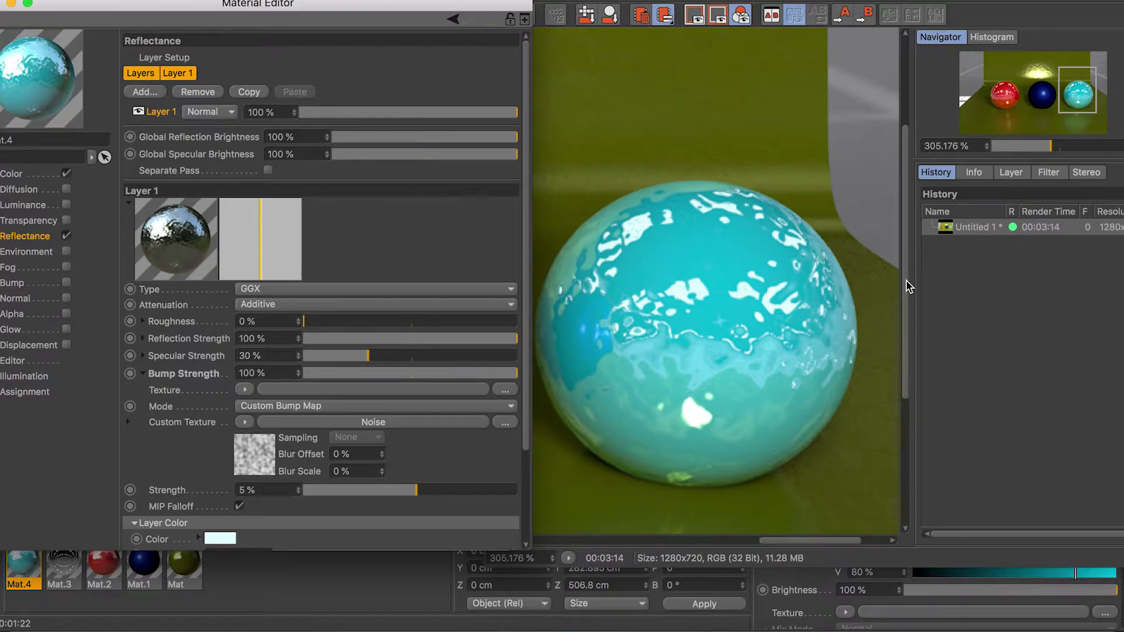
{"action": "left_click_drag", "start_coordinate": [907, 283], "coordinate": [905, 324]}
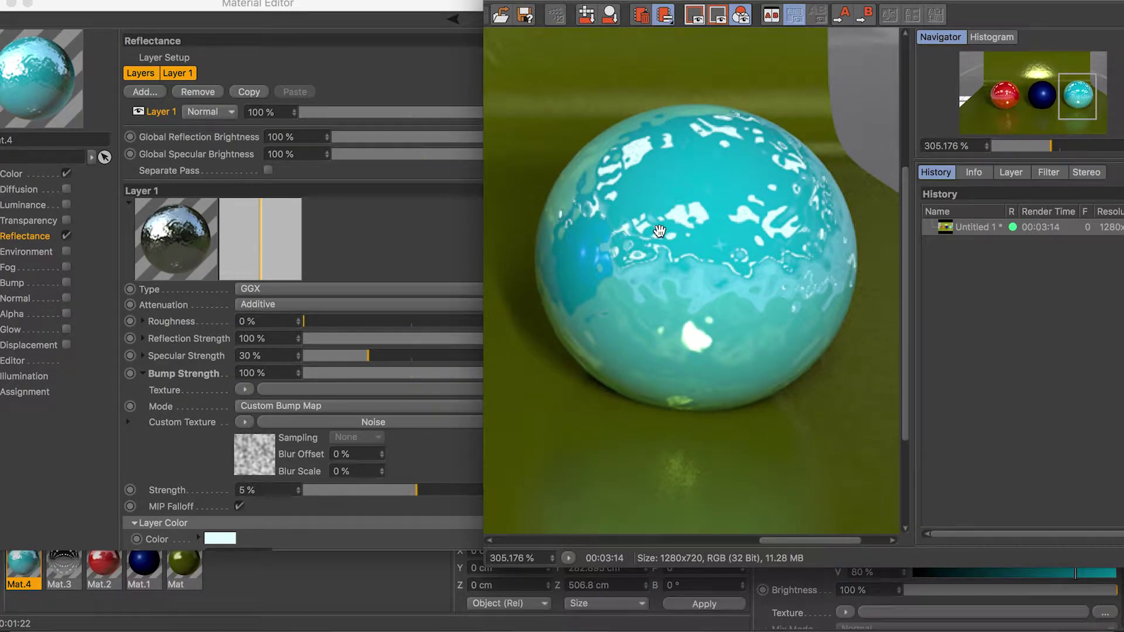
Step: Review Mat.4's Layer 1 bump and layer color settings against the rendered cyan sphere
{"action": "left_click", "coordinate": [210, 465]}
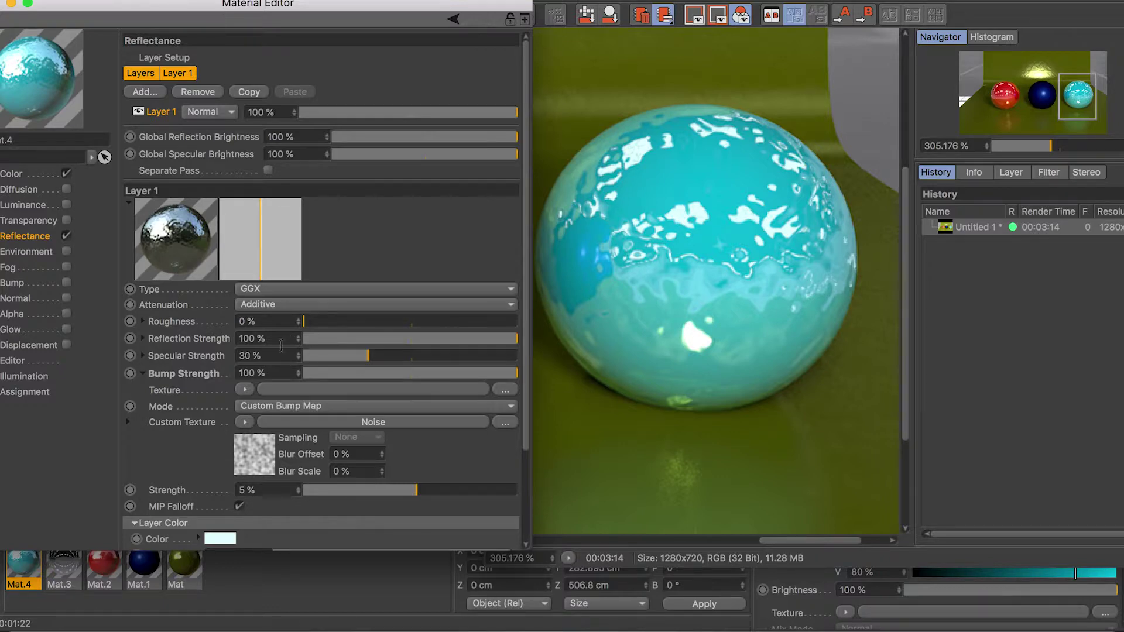
{"action": "scroll", "coordinate": [504, 423], "scroll_direction": "down", "scroll_amount": 5}
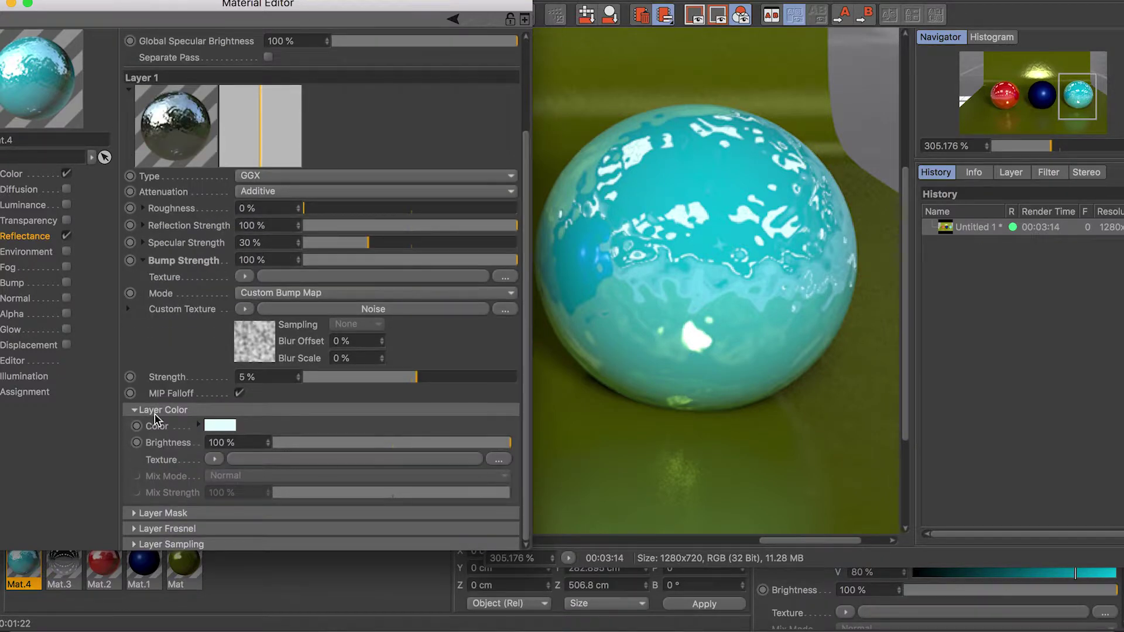
{"action": "scroll", "coordinate": [526, 392], "scroll_direction": "up", "scroll_amount": 5}
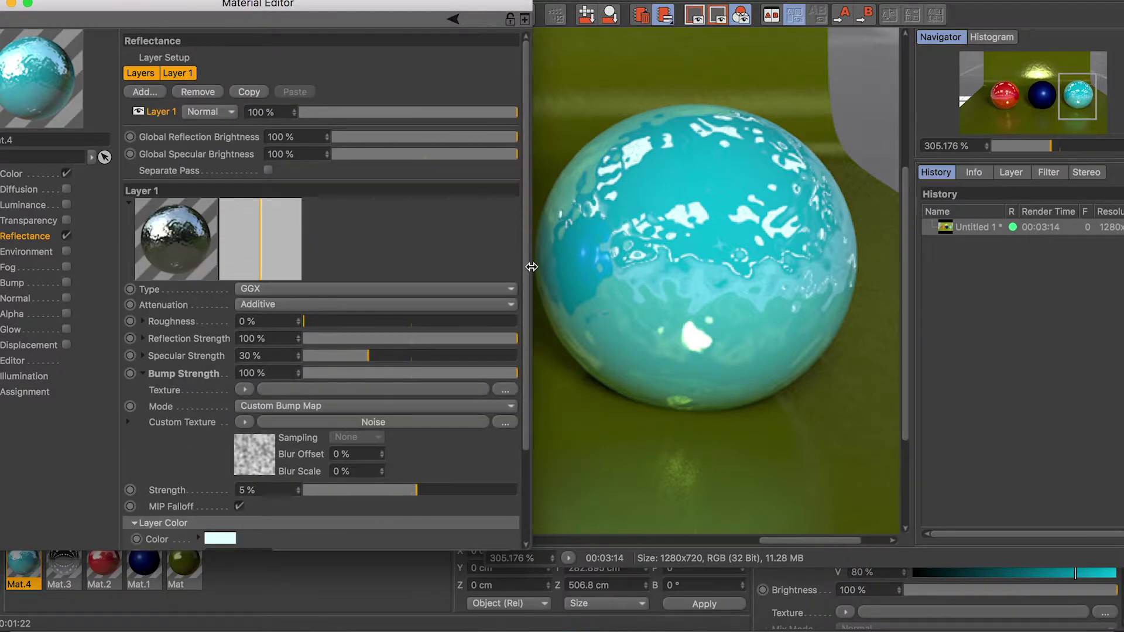
{"action": "scroll", "coordinate": [526, 272], "scroll_direction": "down", "scroll_amount": 5}
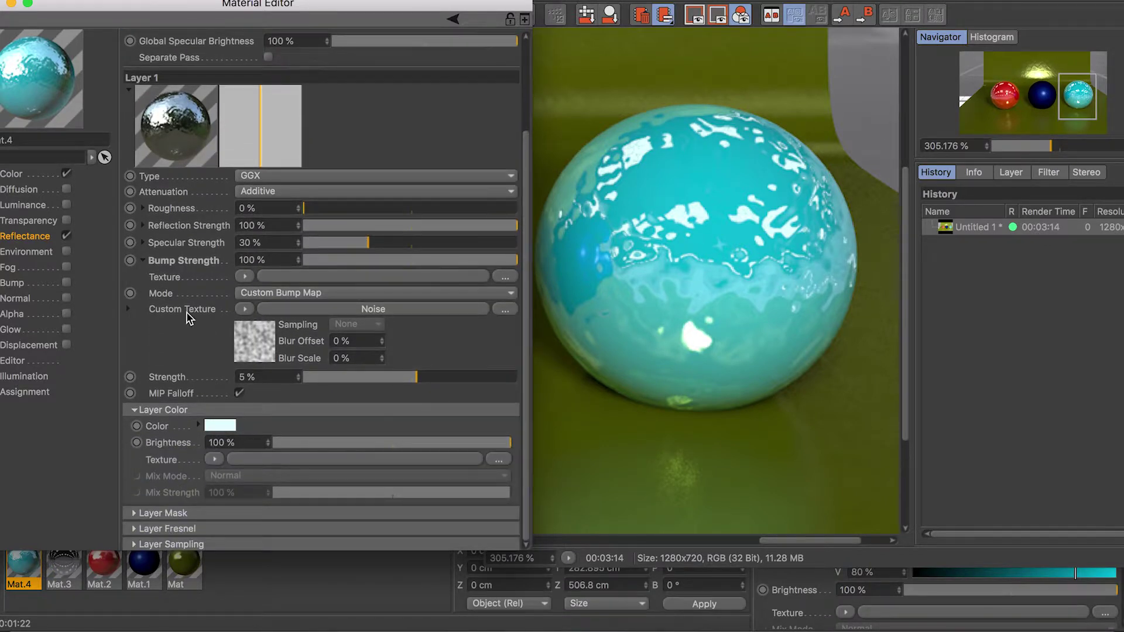
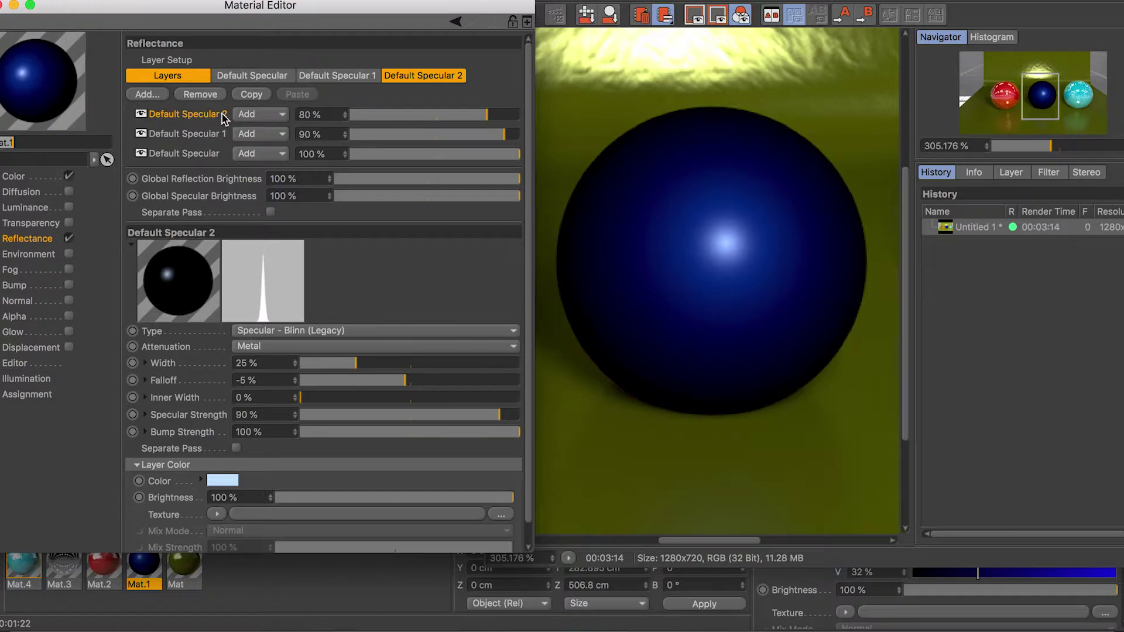
Step: Compare the settings of Mat.1's layers Default Specular, Default Specular 1 and Default Specular 2, finishing on Default Specular
{"action": "left_click", "coordinate": [192, 153]}
{"action": "left_click", "coordinate": [194, 136]}
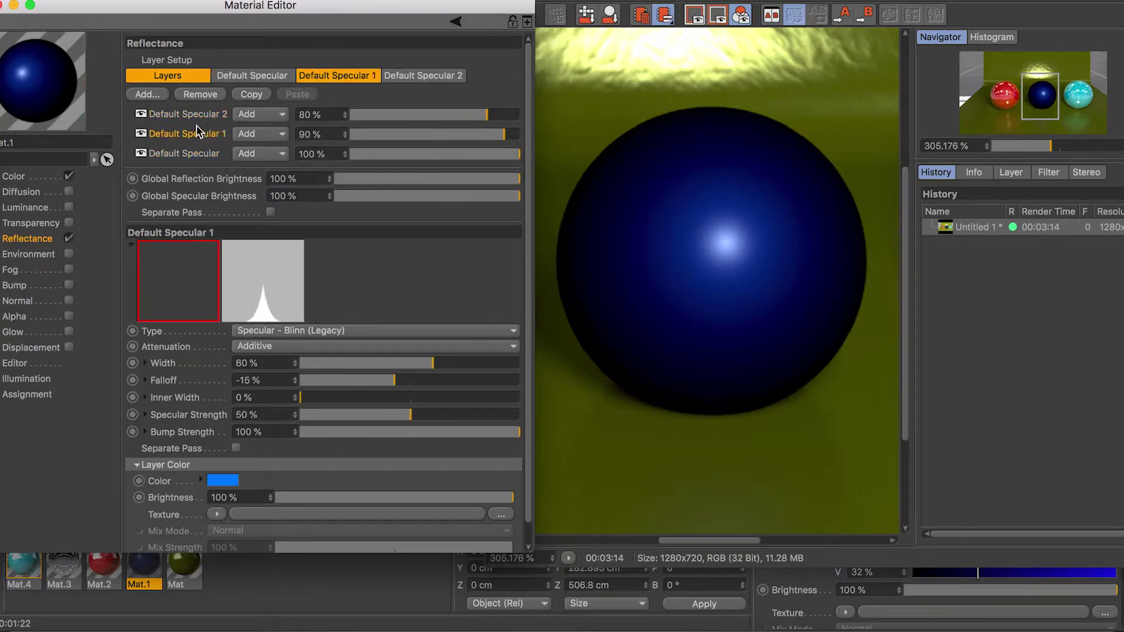
{"action": "left_click", "coordinate": [190, 115]}
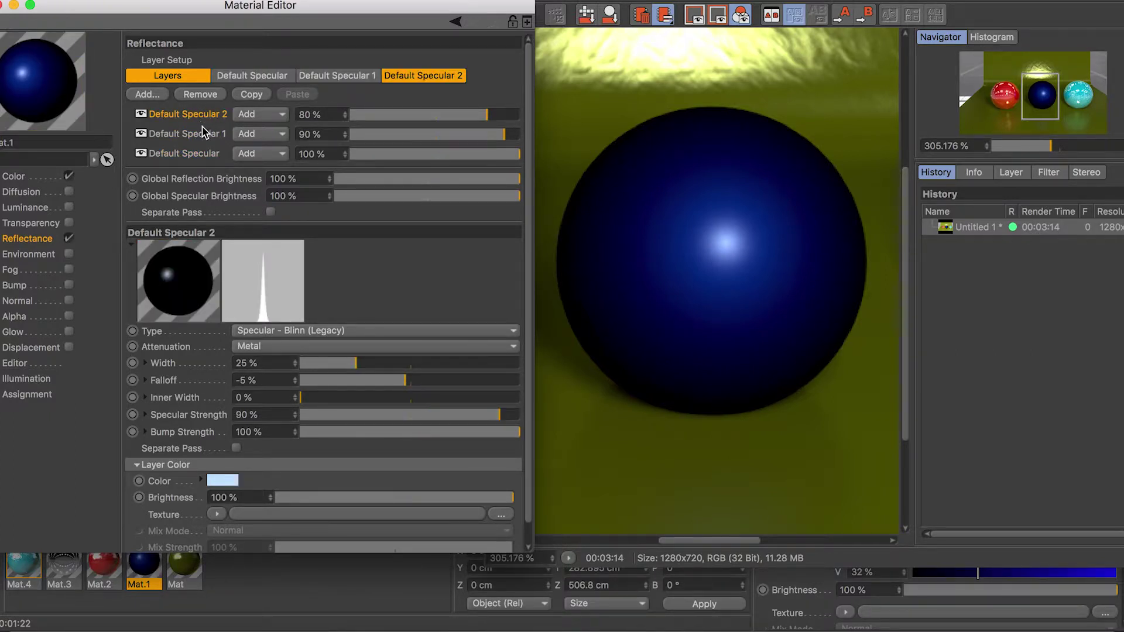
{"action": "left_click", "coordinate": [207, 153]}
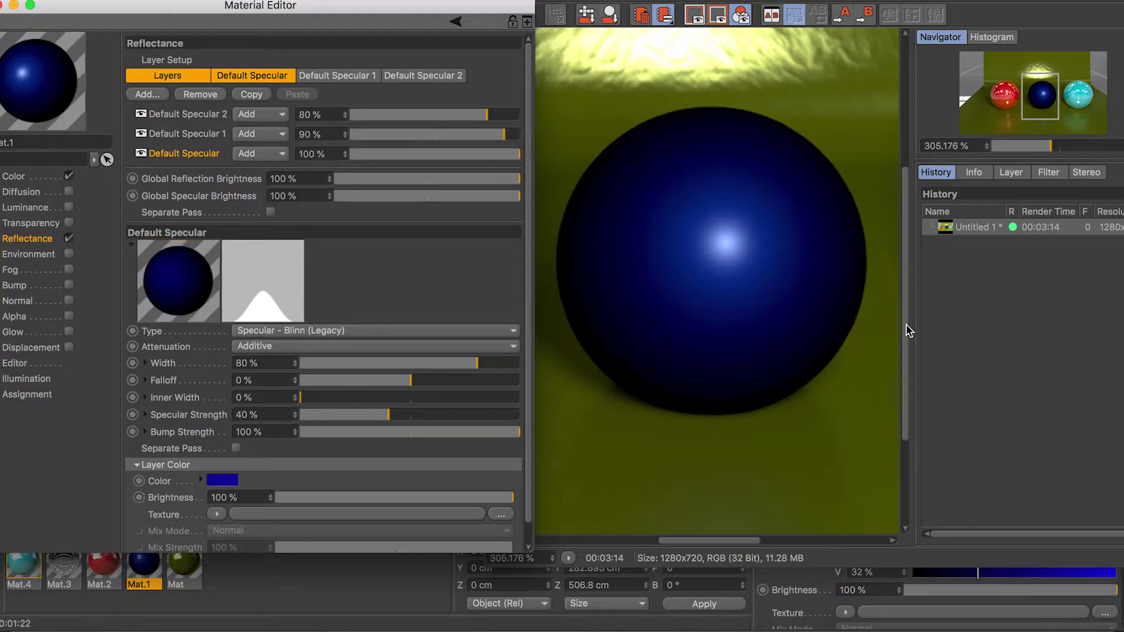
Step: Examine how Mat.1's three specular layers differ in width, falloff, strength and color, finishing on Default Specular 2
{"action": "left_click", "coordinate": [197, 133]}
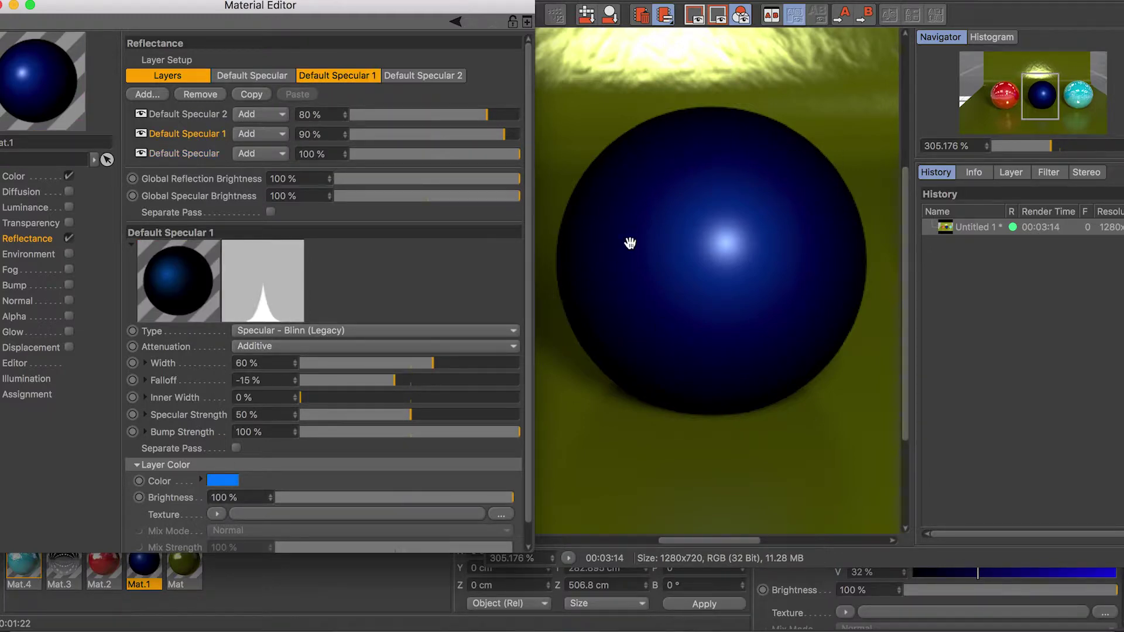
{"action": "left_click", "coordinate": [198, 116]}
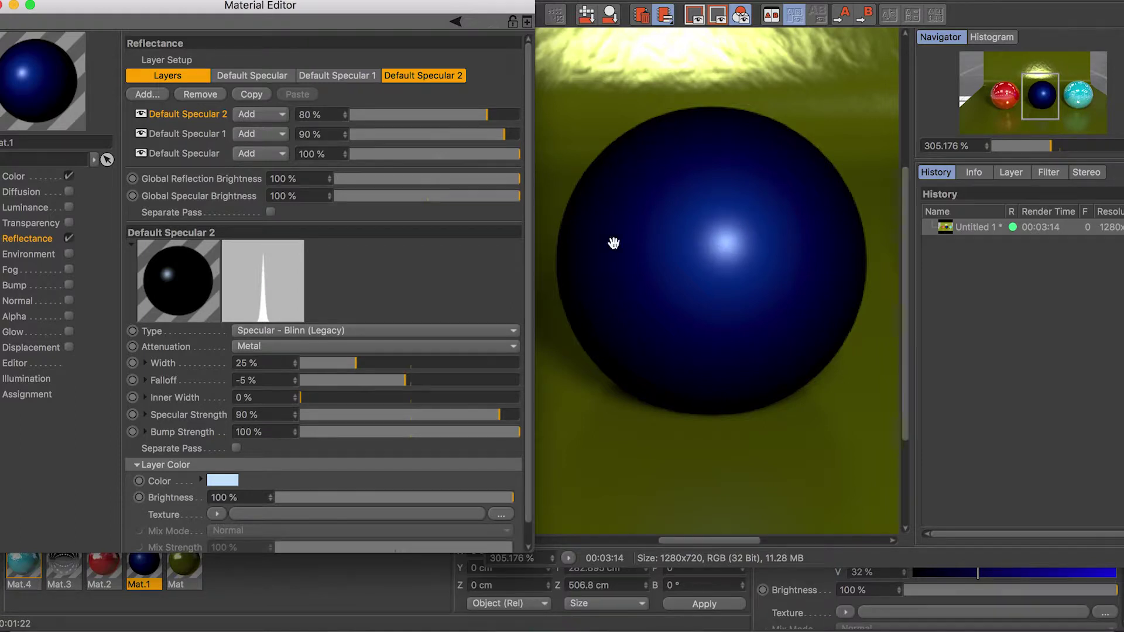
{"action": "left_click", "coordinate": [198, 153]}
{"action": "left_click", "coordinate": [198, 134]}
{"action": "left_click", "coordinate": [198, 114]}
{"action": "left_click", "coordinate": [196, 152]}
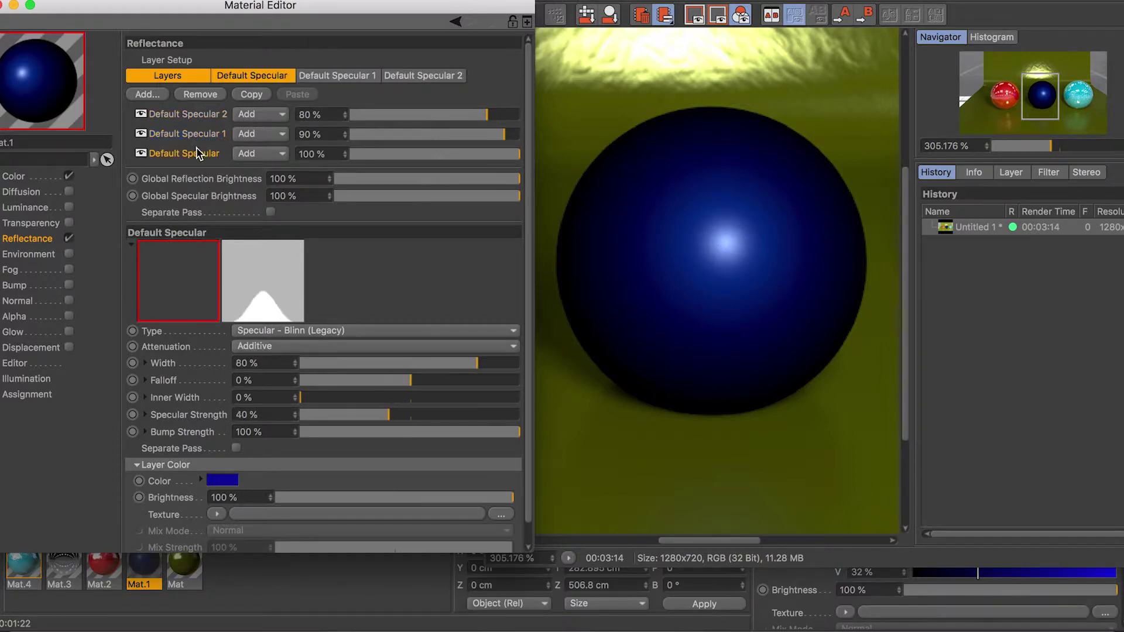
{"action": "left_click", "coordinate": [196, 114]}
Step: Add a Beckmann layer to Mat.1's Reflectance channel and set its attenuation to Additive
{"action": "left_click", "coordinate": [147, 94]}
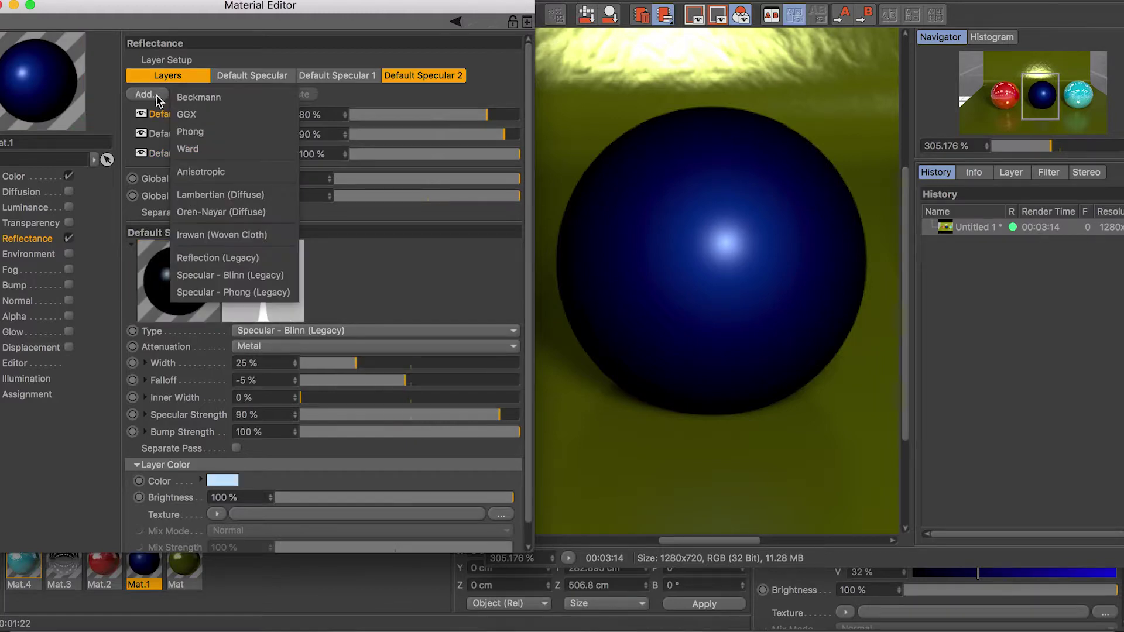
{"action": "left_click", "coordinate": [221, 96]}
{"action": "left_click", "coordinate": [308, 381]}
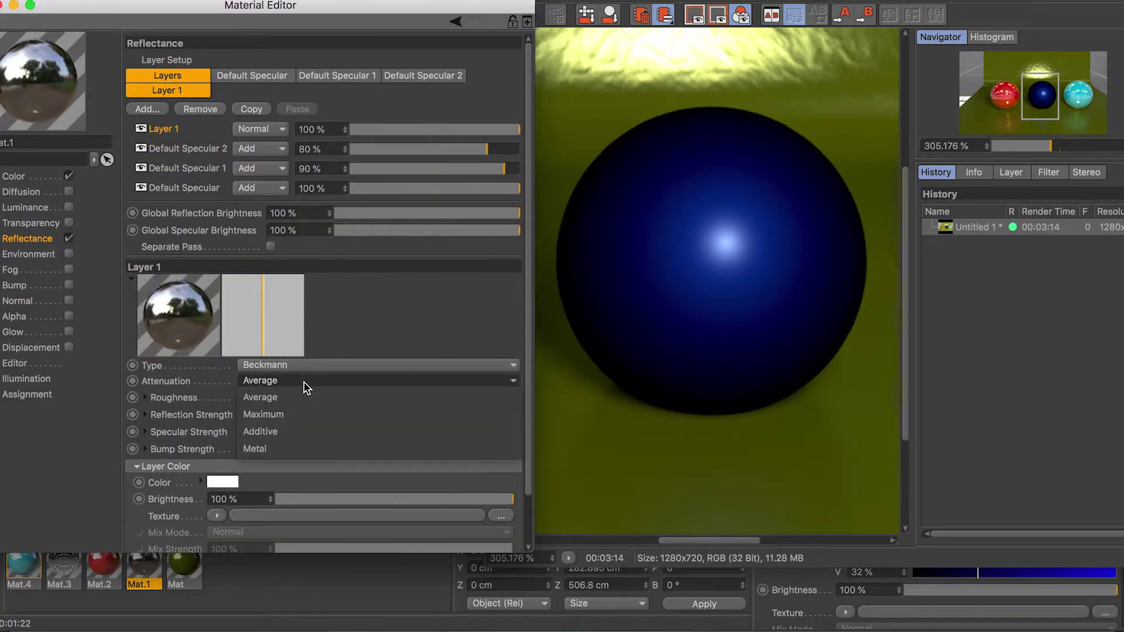
{"action": "left_click", "coordinate": [292, 433]}
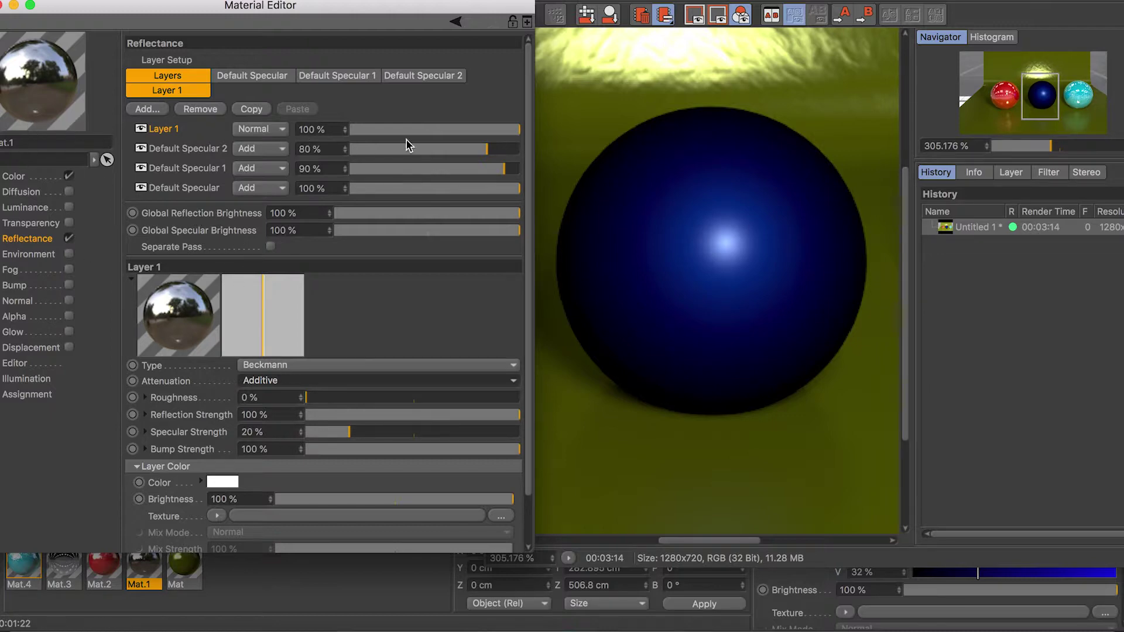
Step: Set Mat.1's Layer 1 to the Add blend mode with 26% layer opacity
{"action": "left_click", "coordinate": [440, 129]}
{"action": "left_click", "coordinate": [261, 129]}
{"action": "left_click", "coordinate": [262, 159]}
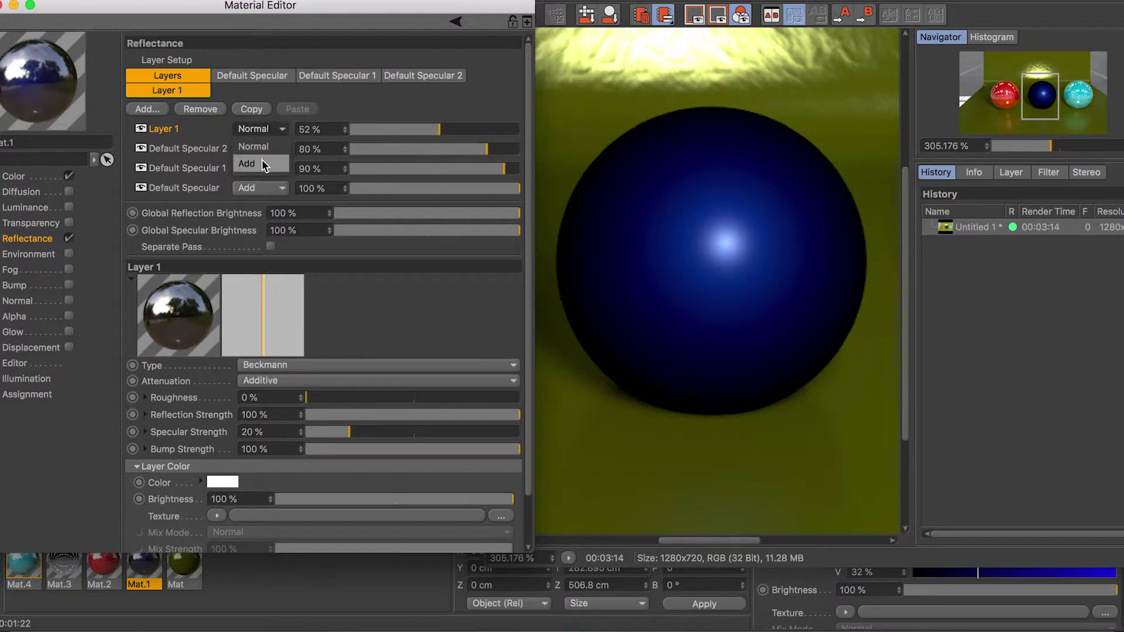
{"action": "left_click", "coordinate": [360, 128]}
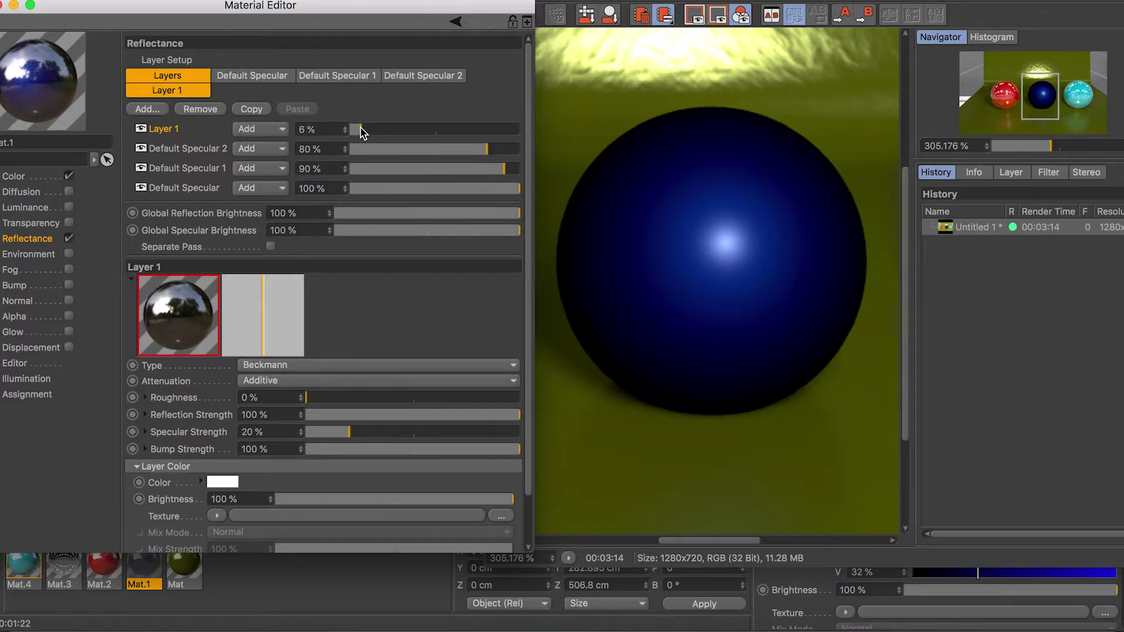
{"action": "left_click_drag", "start_coordinate": [361, 127], "coordinate": [394, 130]}
Step: Open Mat.1's preview in its own window, enlarge it and place it over the rendered image
{"action": "right_click", "coordinate": [64, 79]}
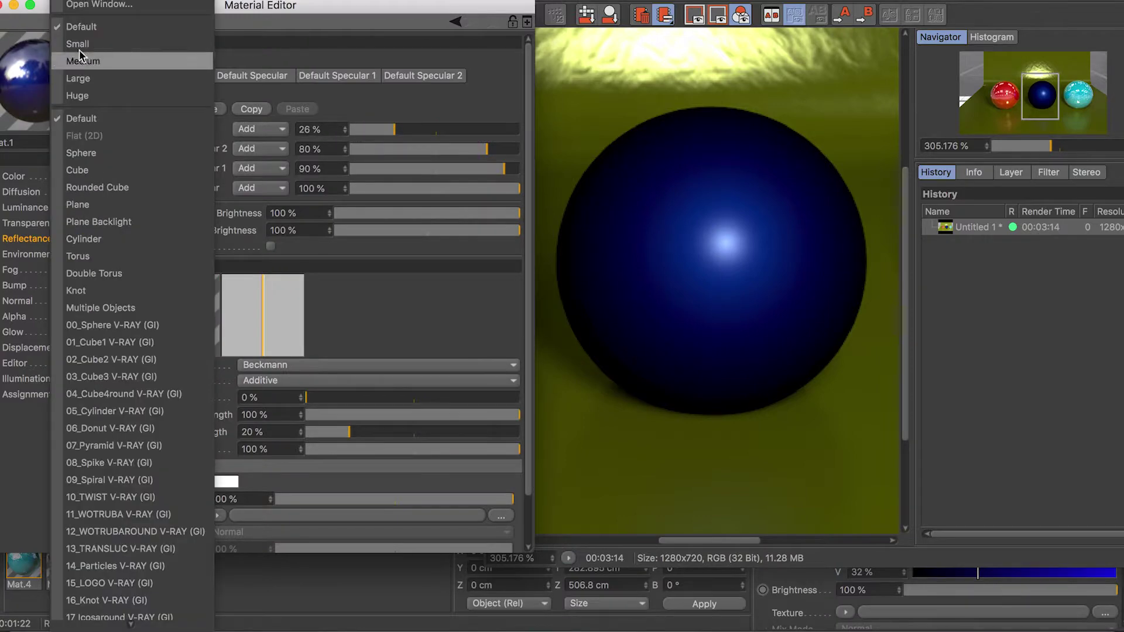
{"action": "left_click", "coordinate": [111, 4]}
{"action": "left_click_drag", "start_coordinate": [162, 97], "coordinate": [457, 357]}
{"action": "left_click_drag", "start_coordinate": [301, 1], "coordinate": [819, 58]}
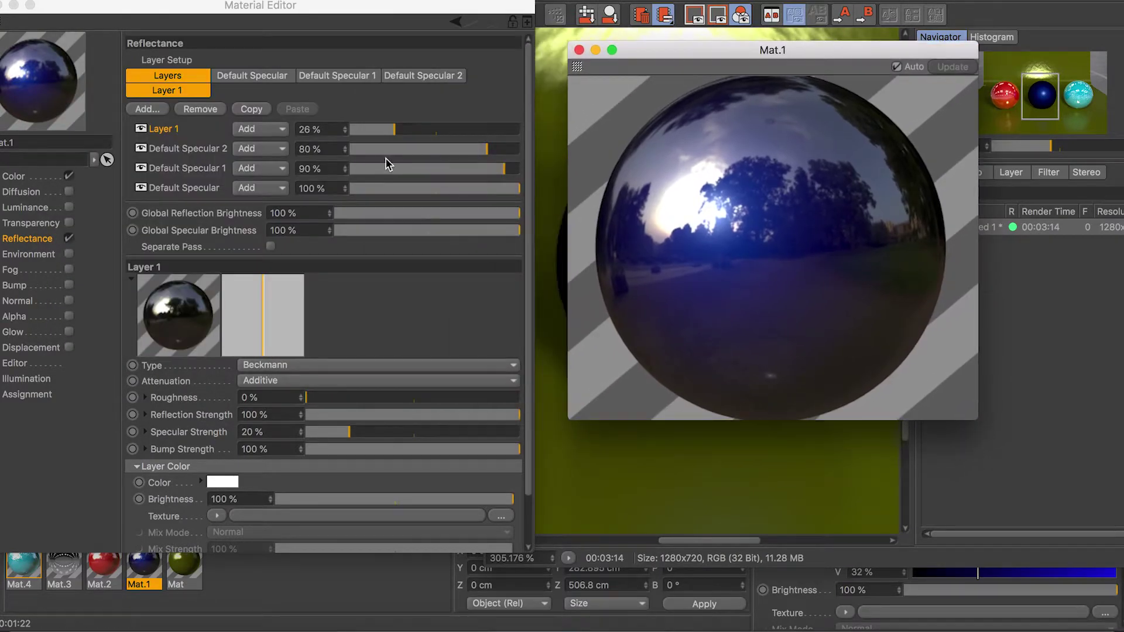
Step: Toggle Layer 1's visibility off and on, and reduce its layer opacity to 5%
{"action": "left_click", "coordinate": [140, 128]}
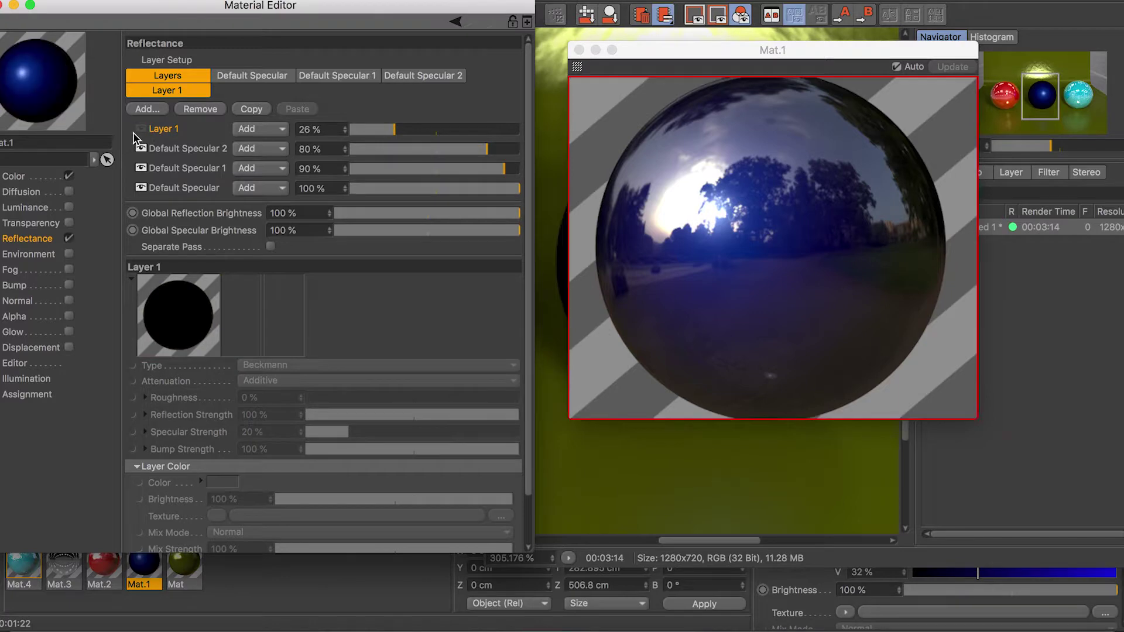
{"action": "left_click", "coordinate": [141, 129]}
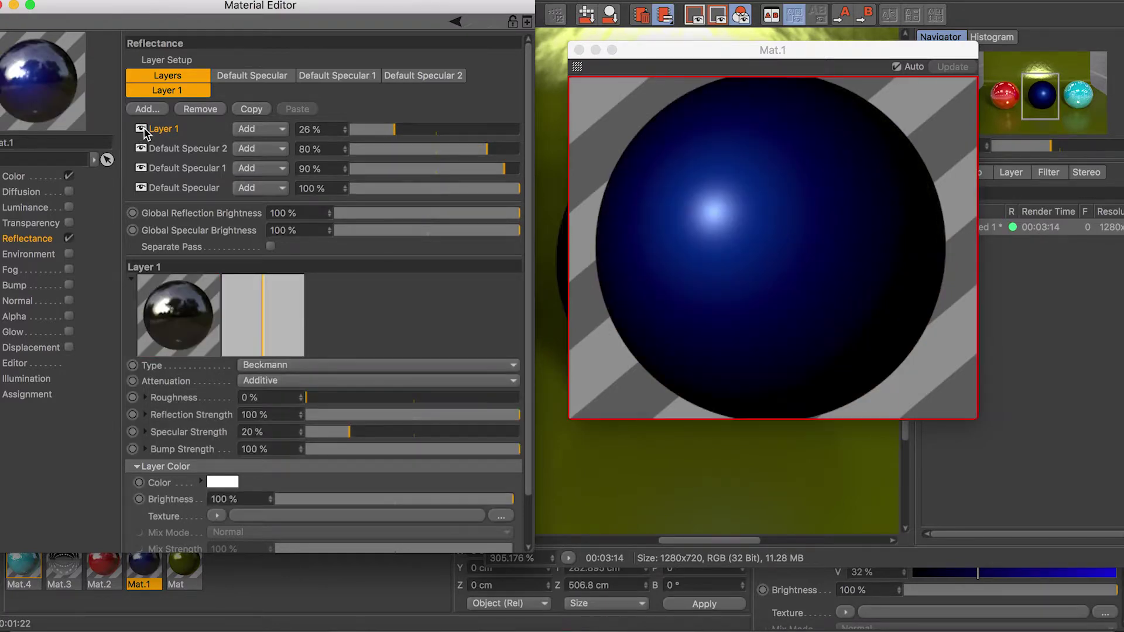
{"action": "left_click_drag", "start_coordinate": [374, 129], "coordinate": [358, 129]}
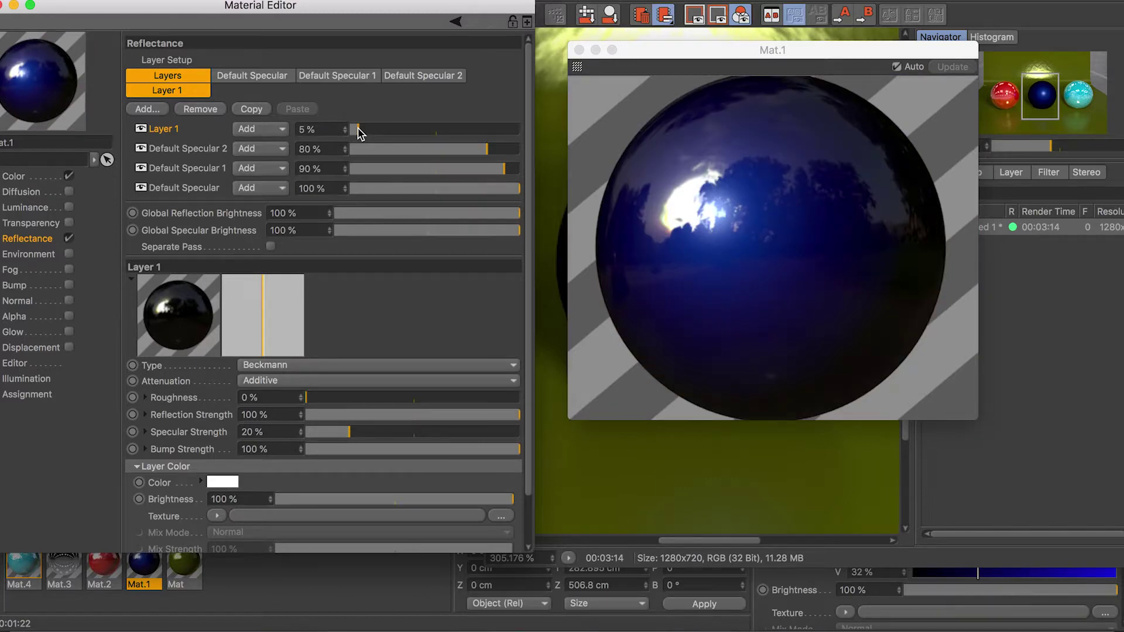
Step: Try Layer 1 beneath the Default Specular layers in the stack, and move it back above them
{"action": "left_click", "coordinate": [177, 148]}
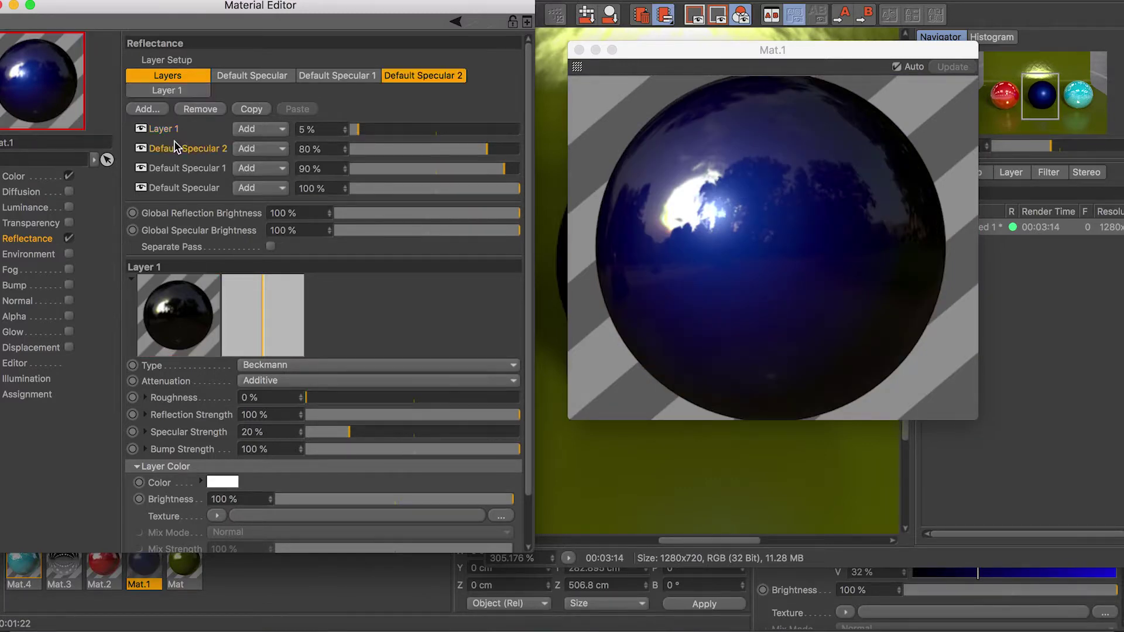
{"action": "left_click_drag", "start_coordinate": [176, 135], "coordinate": [173, 200]}
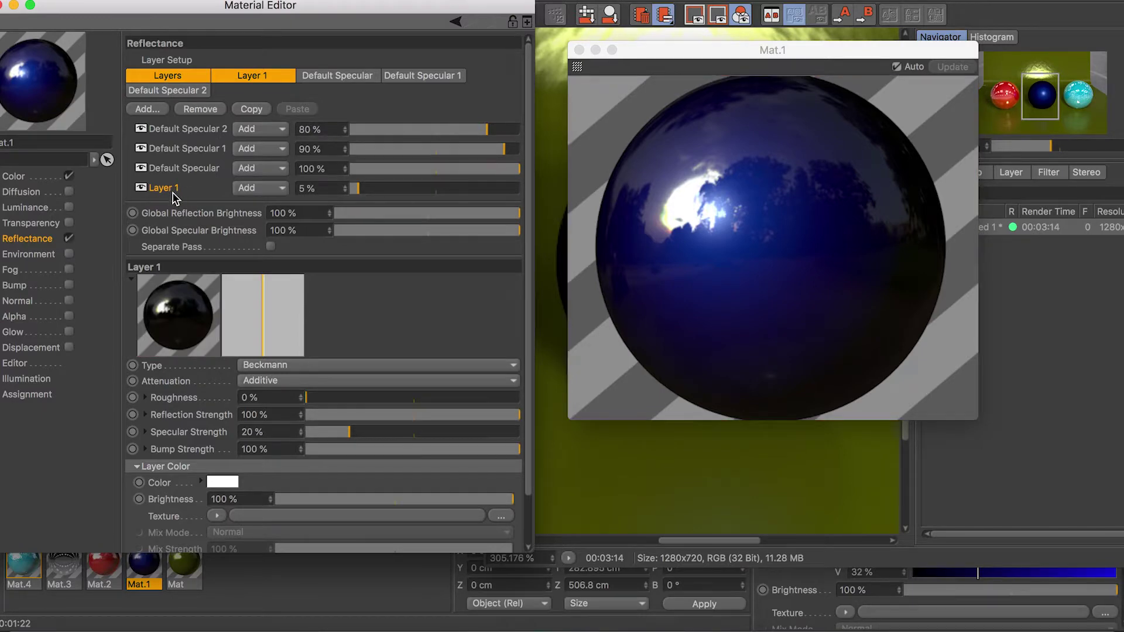
{"action": "left_click_drag", "start_coordinate": [179, 167], "coordinate": [185, 119]}
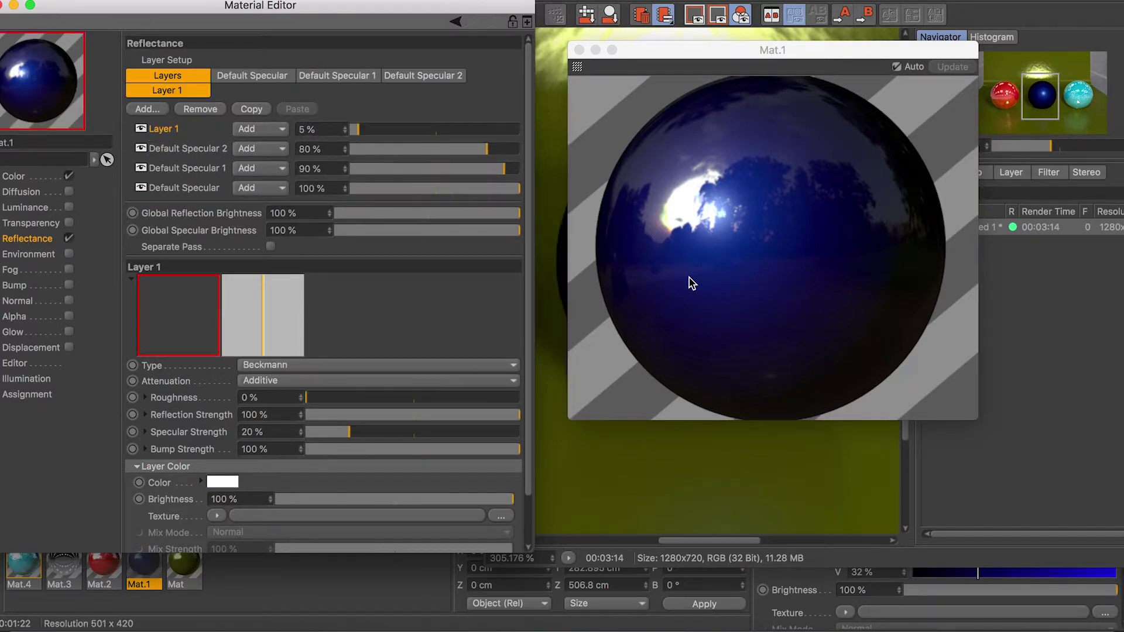
Step: Select each of the three specular layers in turn down to Default Specular, and close the enlarged Mat.1 preview
{"action": "left_click", "coordinate": [198, 148]}
{"action": "left_click", "coordinate": [191, 168]}
{"action": "left_click", "coordinate": [190, 188]}
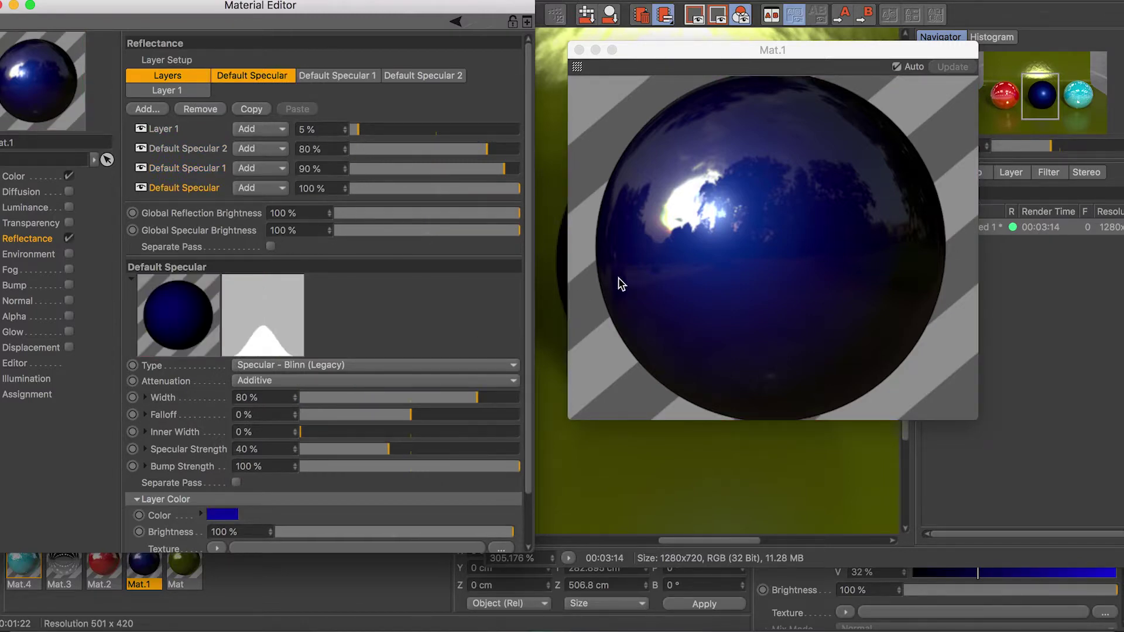
{"action": "left_click", "coordinate": [579, 50]}
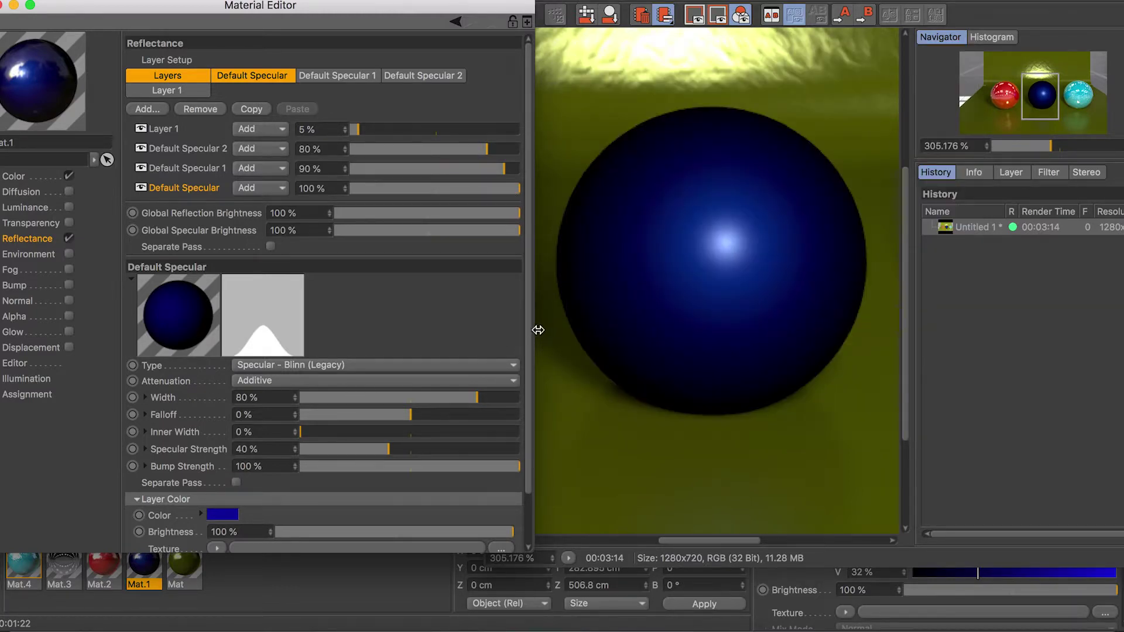
Step: Review Default Specular's type options, attenuation and layer color settings without changing the Specular - Blinn (Legacy) type
{"action": "scroll", "coordinate": [517, 388], "scroll_direction": "down", "scroll_amount": 2}
{"action": "scroll", "coordinate": [518, 388], "scroll_direction": "down", "scroll_amount": 1}
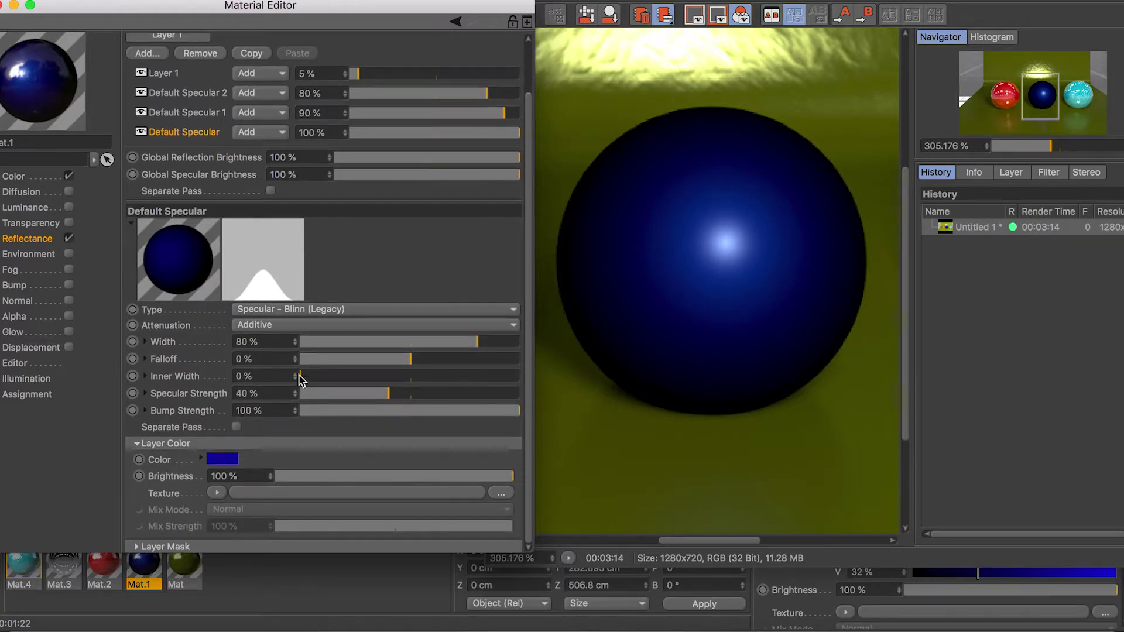
{"action": "left_click", "coordinate": [301, 310]}
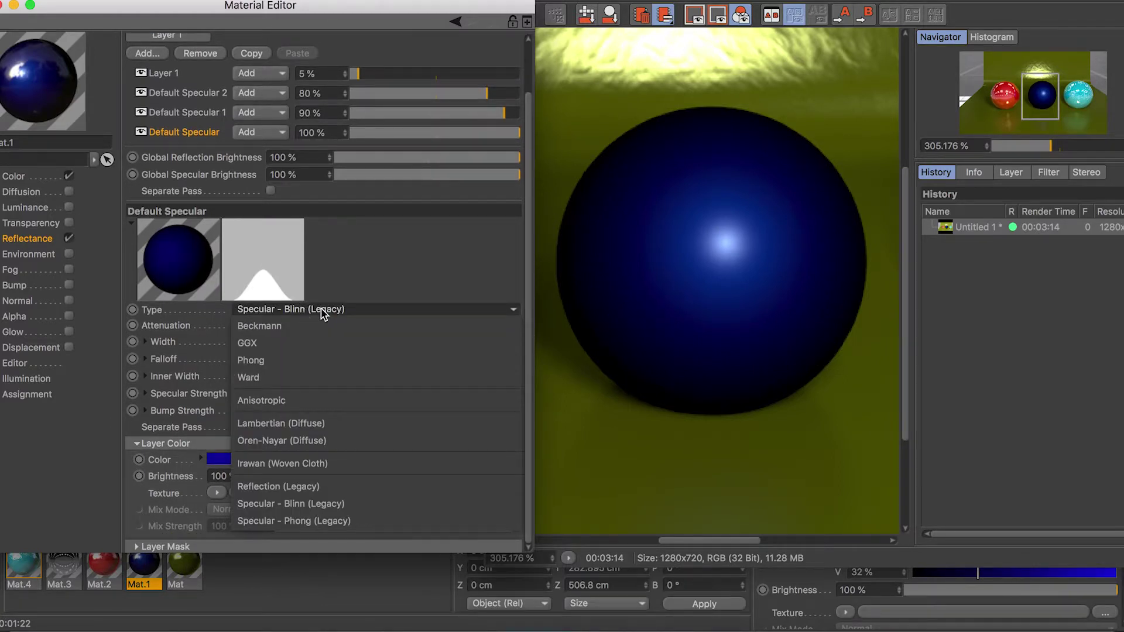
{"action": "left_click", "coordinate": [217, 321]}
{"action": "left_click", "coordinate": [213, 326]}
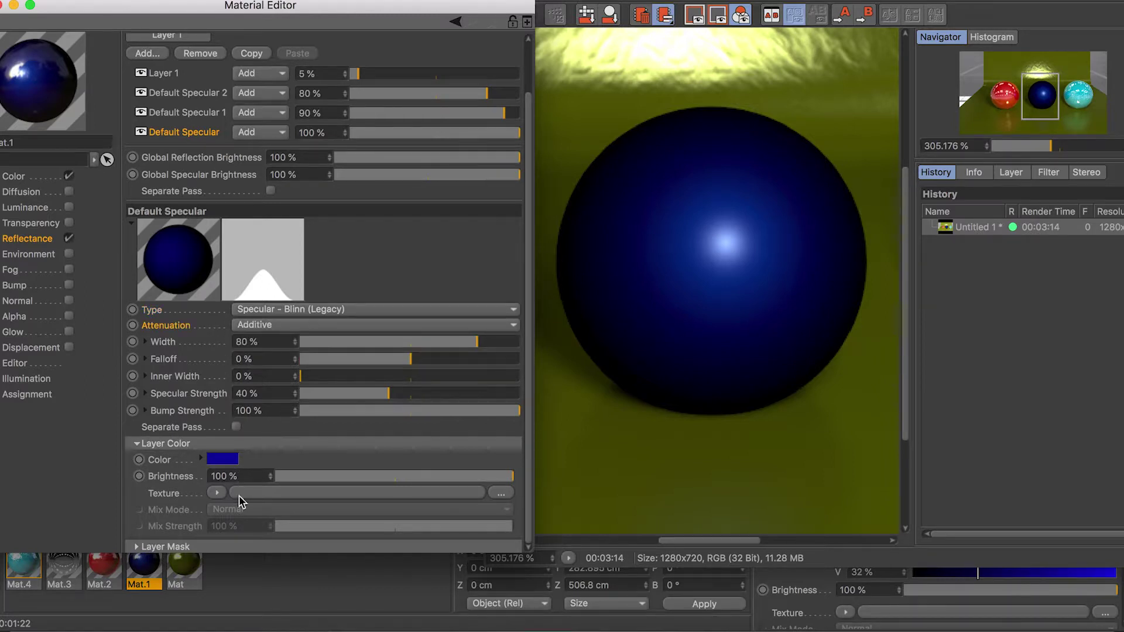
{"action": "scroll", "coordinate": [530, 363], "scroll_direction": "up", "scroll_amount": 2}
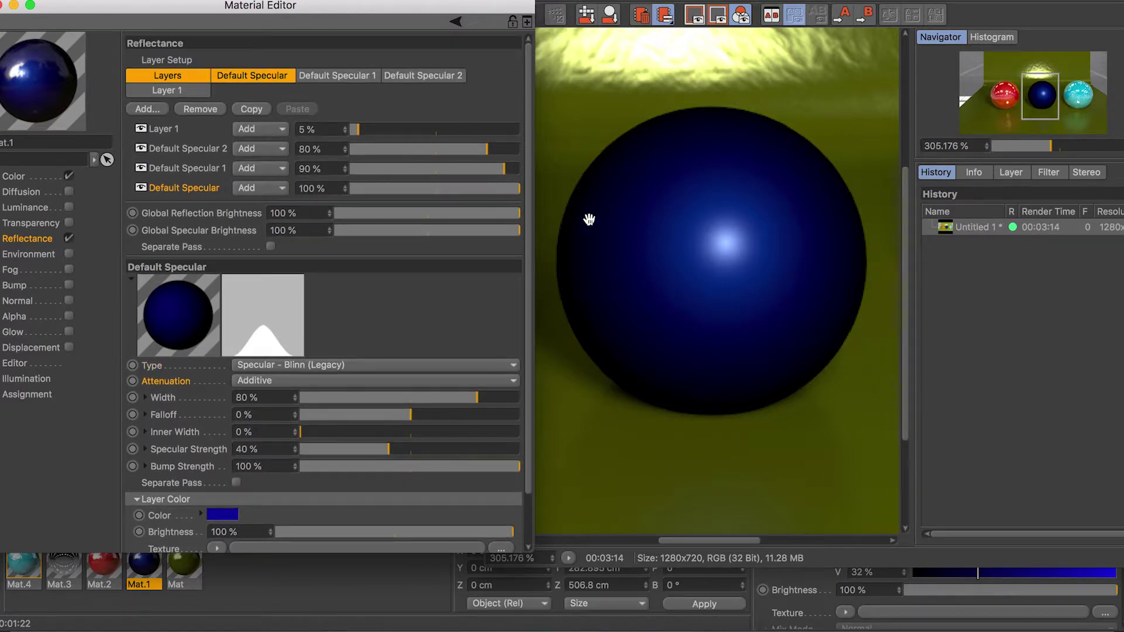
Step: Look through Default Specular 1 and Default Specular 2, and return to Layer 1's settings
{"action": "left_click", "coordinate": [194, 169]}
{"action": "double_click", "coordinate": [203, 148]}
{"action": "key", "text": "Return"}
{"action": "left_click", "coordinate": [193, 129]}
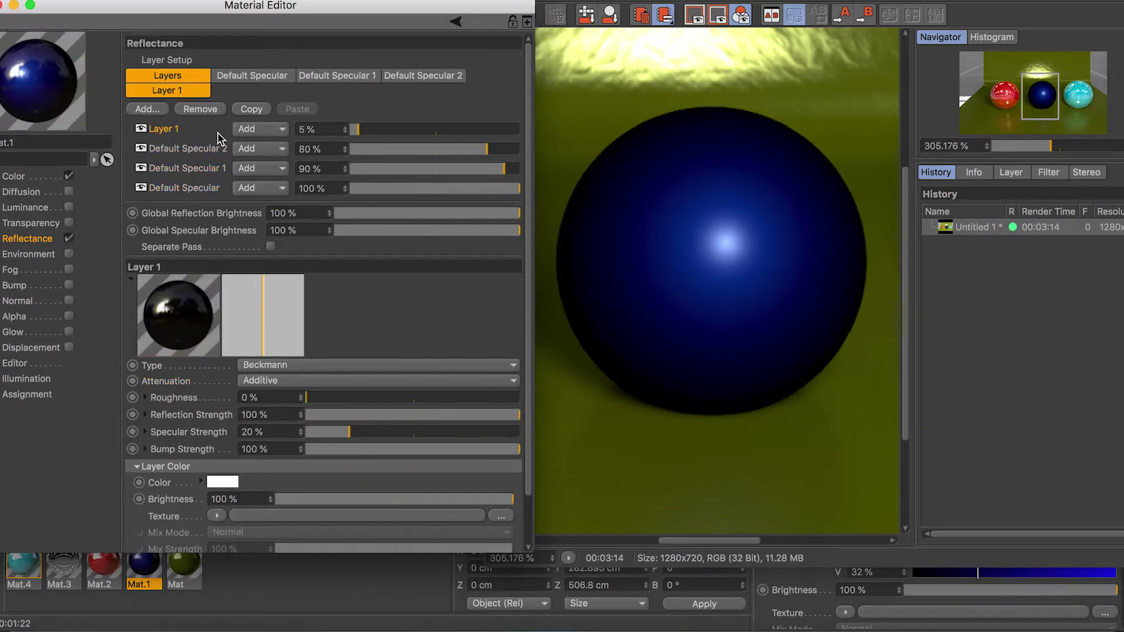
Step: Close Mat.1's editor and open Mat.2's Reflectance settings beside the rendered image
{"action": "left_click", "coordinate": [3, 5]}
{"action": "double_click", "coordinate": [103, 564]}
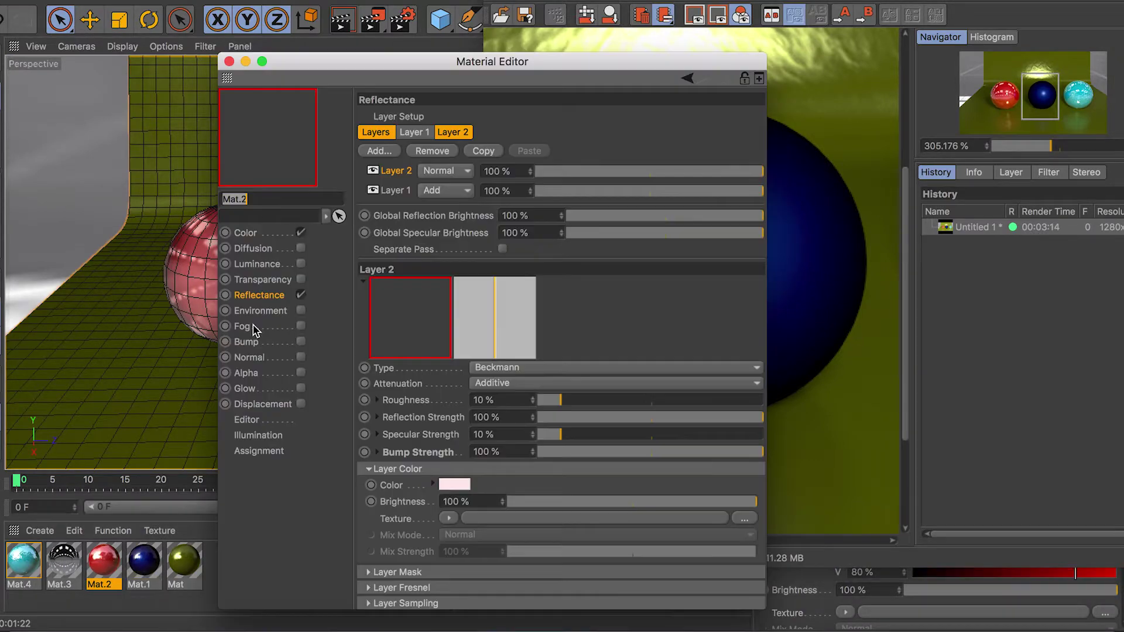
{"action": "left_click_drag", "start_coordinate": [527, 64], "coordinate": [318, 13]}
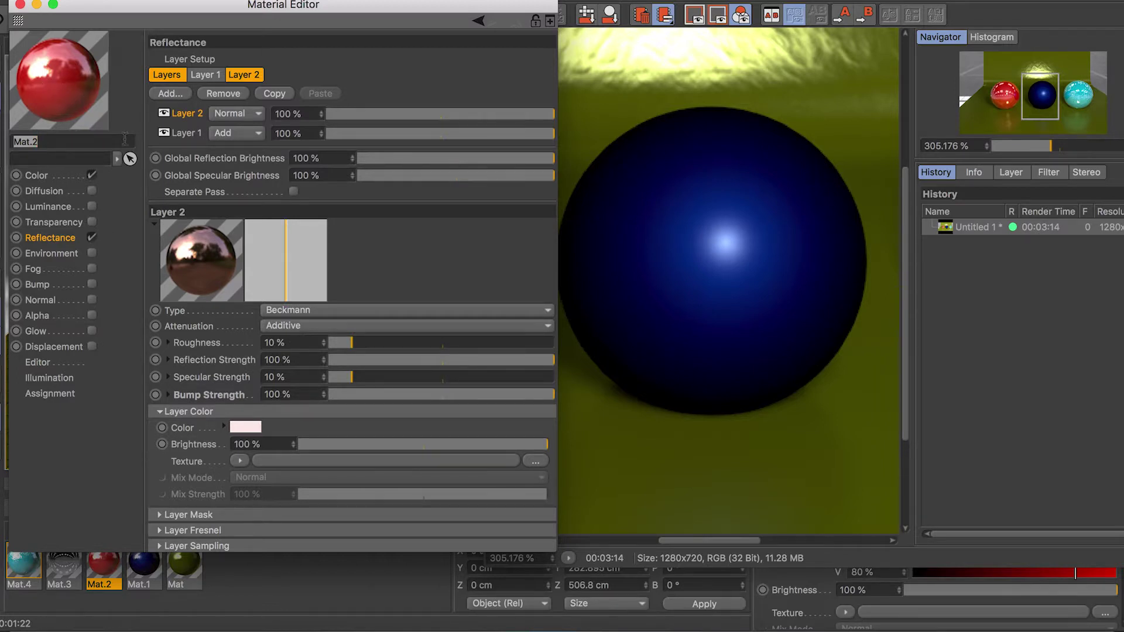
Step: Try Layer 2's roughness at 0%, restore it to 10%, and inspect its layer color in the Color Picker
{"action": "left_click_drag", "start_coordinate": [351, 344], "coordinate": [328, 344]}
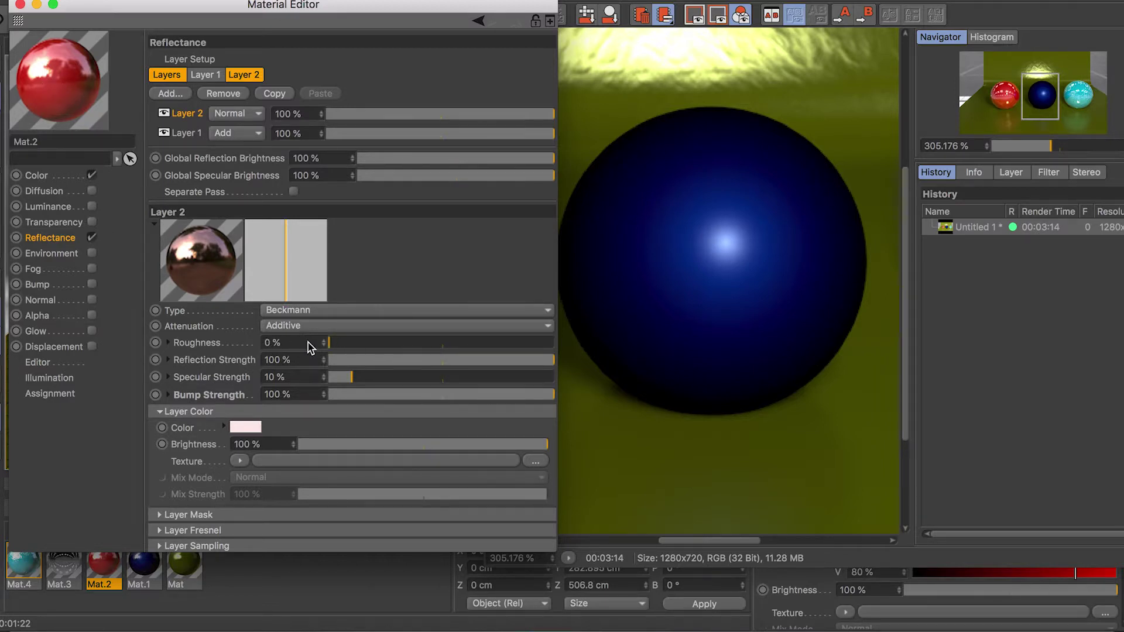
{"action": "left_click_drag", "start_coordinate": [344, 346], "coordinate": [350, 343]}
{"action": "left_click", "coordinate": [246, 426]}
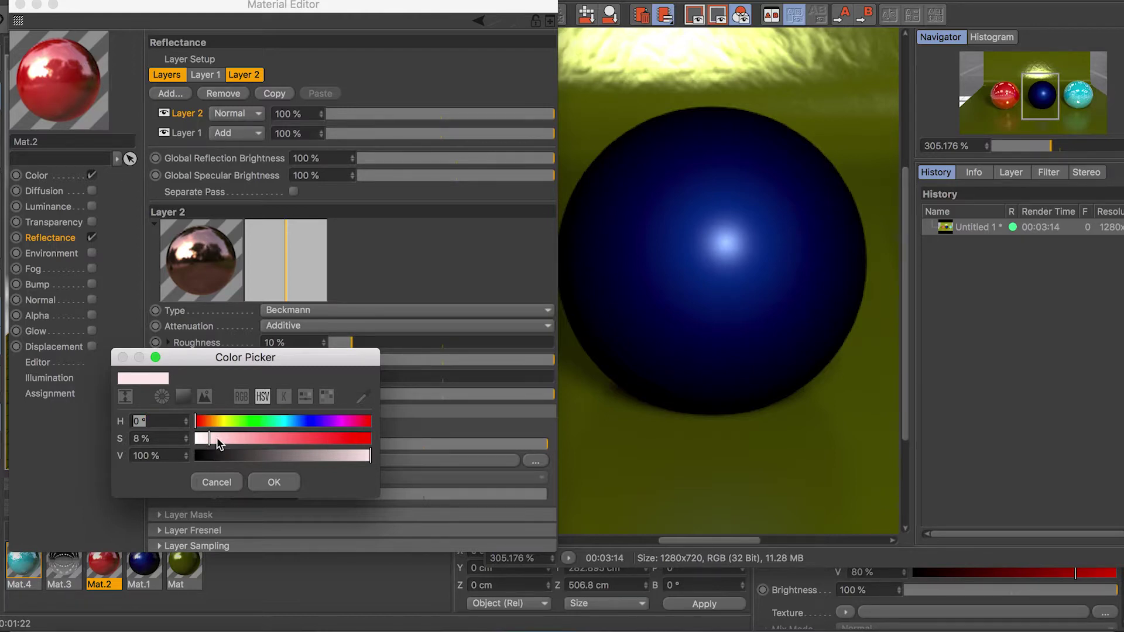
{"action": "left_click", "coordinate": [274, 482]}
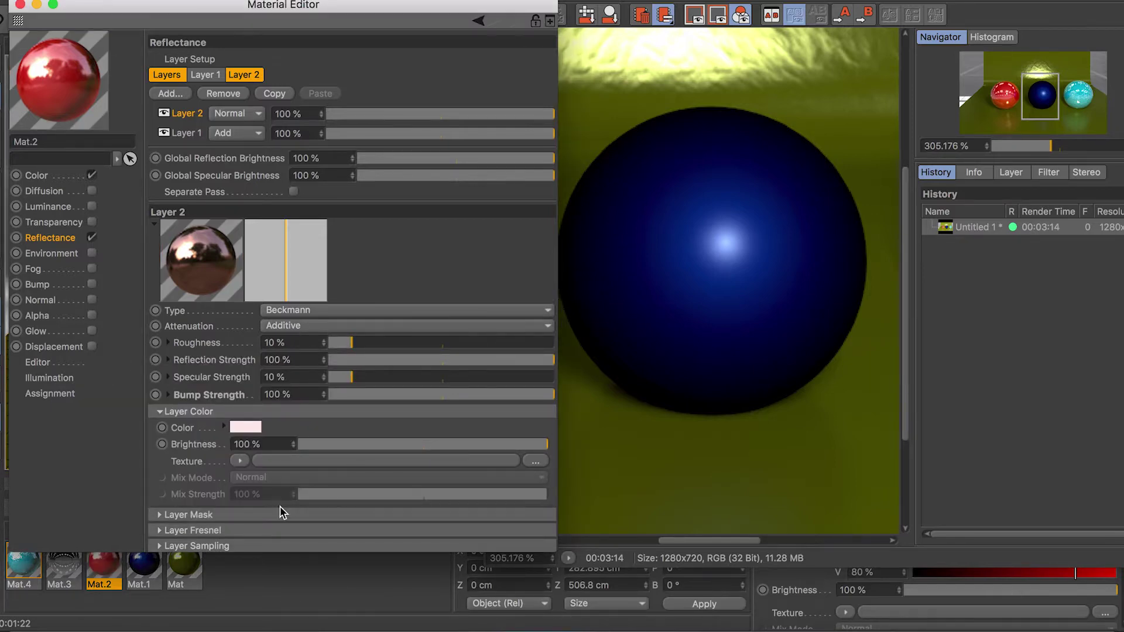
Step: Examine Layer 2's Conductor Fresnel settings and the available metal presets, leaving Copper selected and the strength at 100%
{"action": "left_click", "coordinate": [262, 531]}
{"action": "left_click_drag", "start_coordinate": [550, 350], "coordinate": [534, 509]}
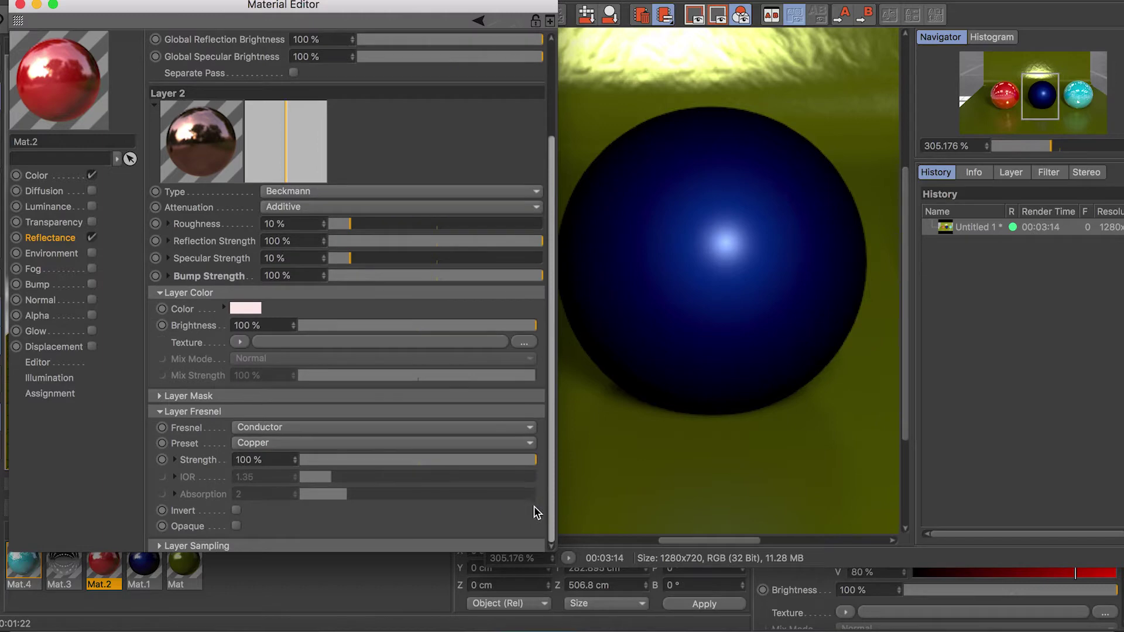
{"action": "left_click", "coordinate": [279, 445]}
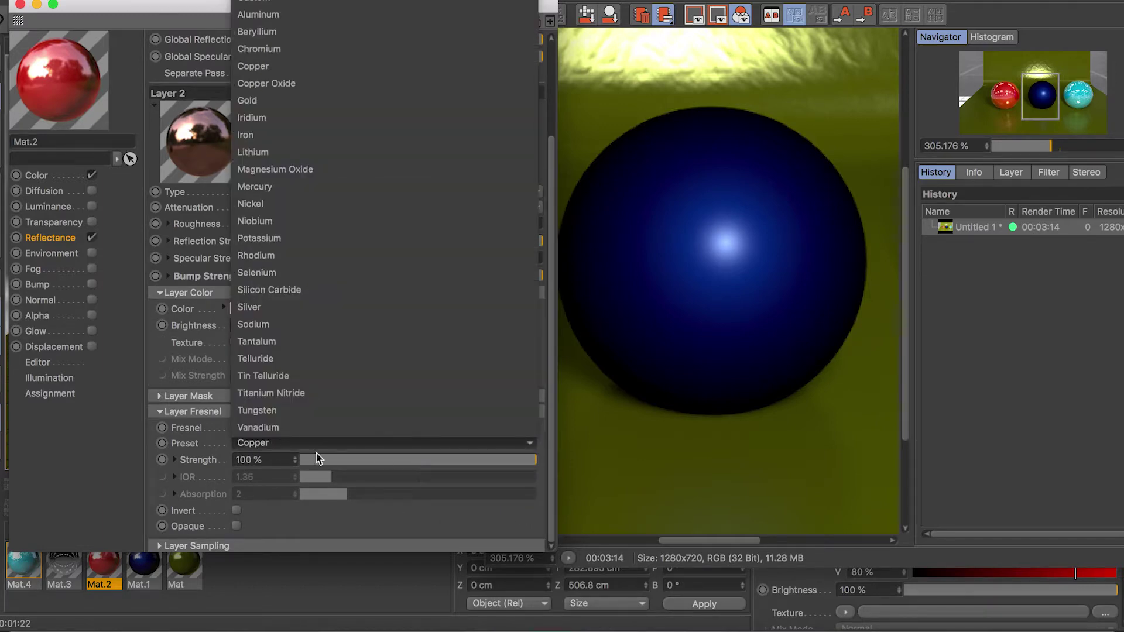
{"action": "left_click", "coordinate": [342, 458]}
{"action": "left_click", "coordinate": [389, 461]}
{"action": "left_click_drag", "start_coordinate": [390, 462], "coordinate": [562, 467]}
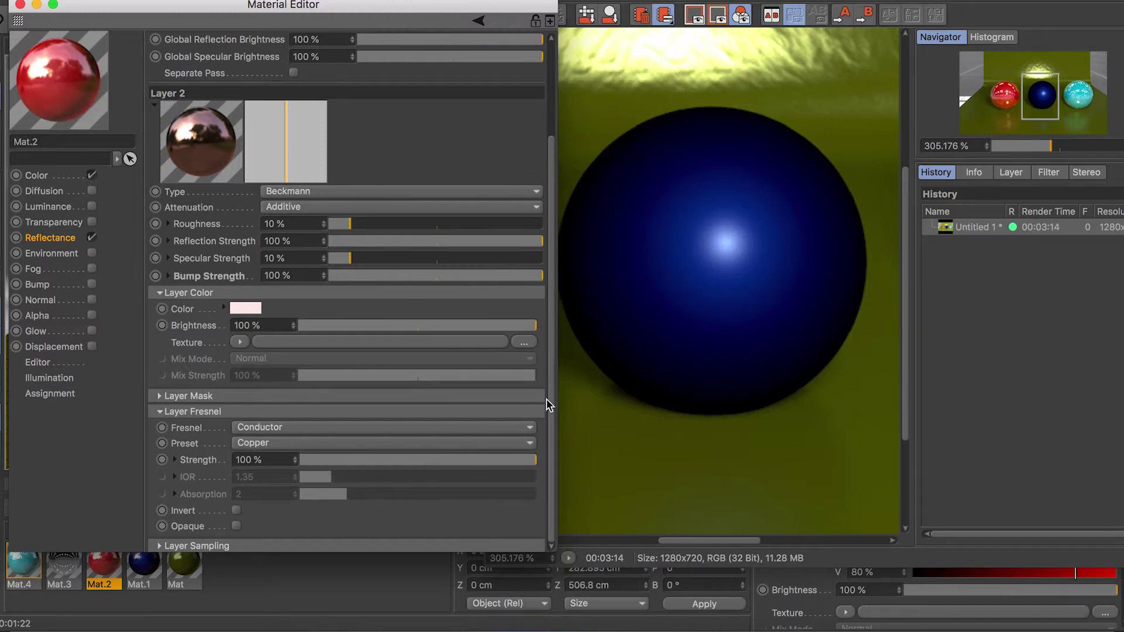
Step: Look over Mat.2's Luminance, Diffusion, Color and Environment channels, return to Reflectance and close the Material Editor
{"action": "scroll", "coordinate": [554, 410], "scroll_direction": "up", "scroll_amount": 5}
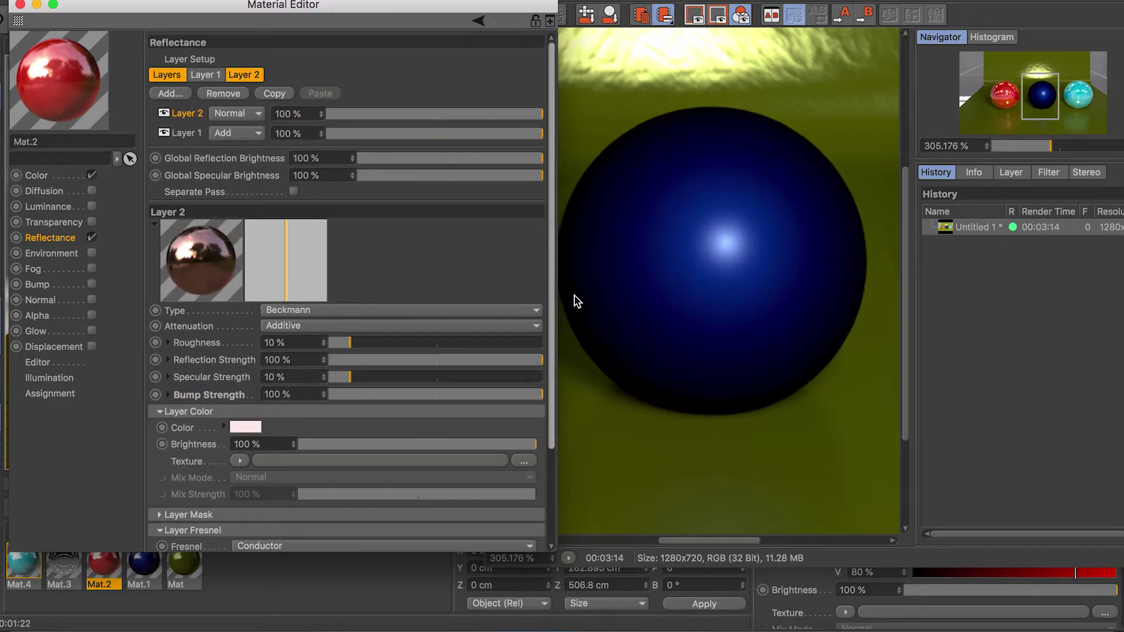
{"action": "left_click", "coordinate": [48, 208]}
{"action": "left_click", "coordinate": [45, 189]}
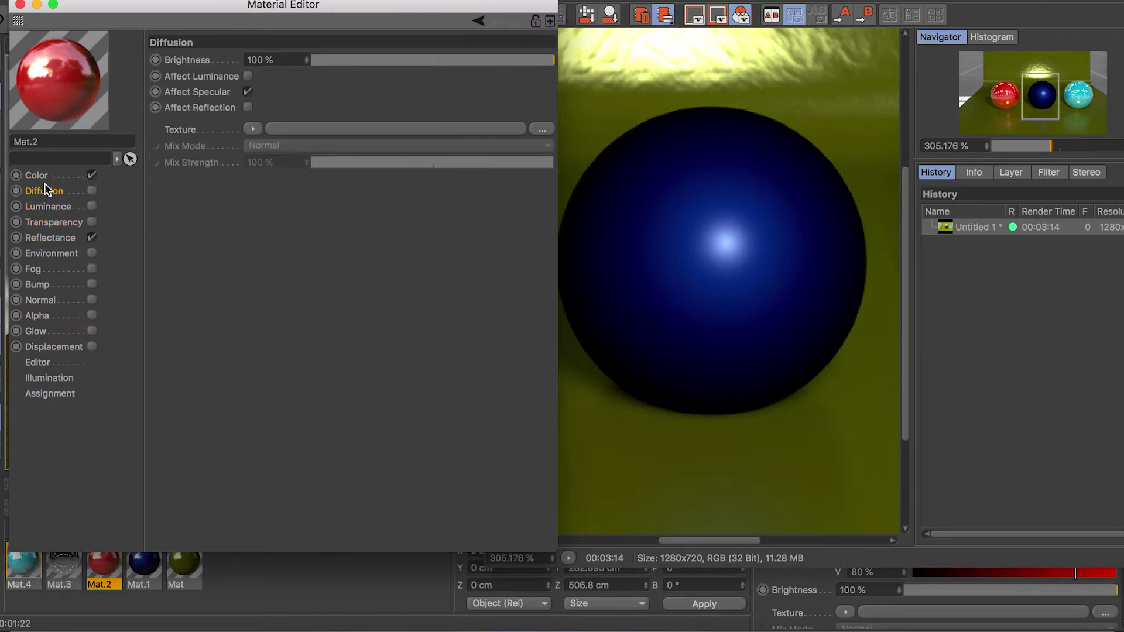
{"action": "left_click", "coordinate": [36, 175]}
{"action": "left_click", "coordinate": [57, 252]}
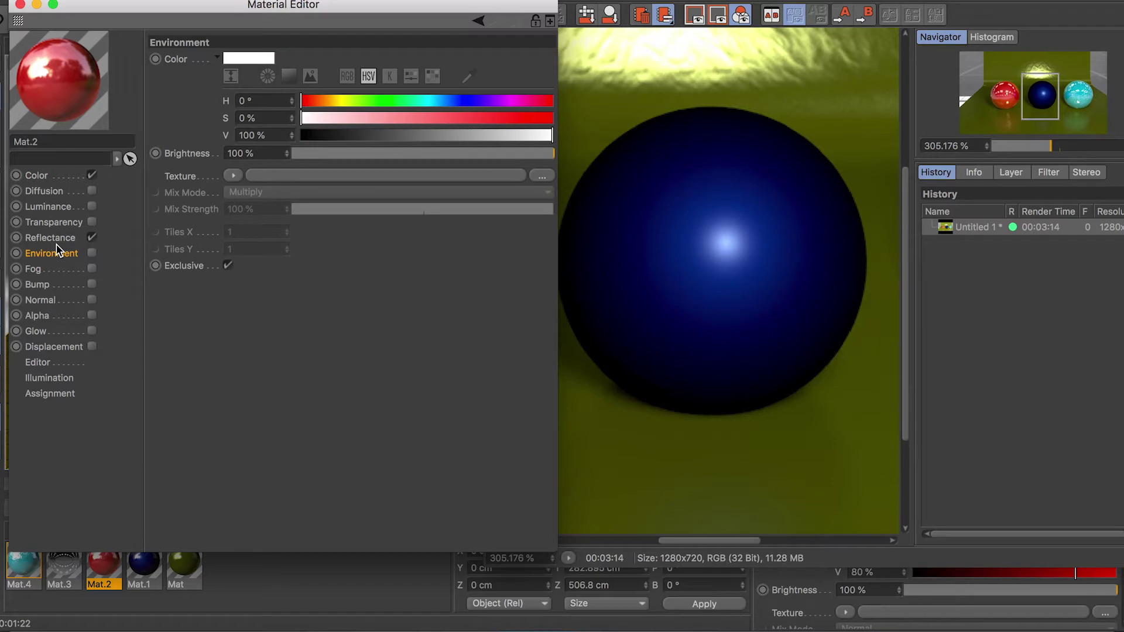
{"action": "left_click", "coordinate": [49, 237]}
{"action": "left_click", "coordinate": [20, 5]}
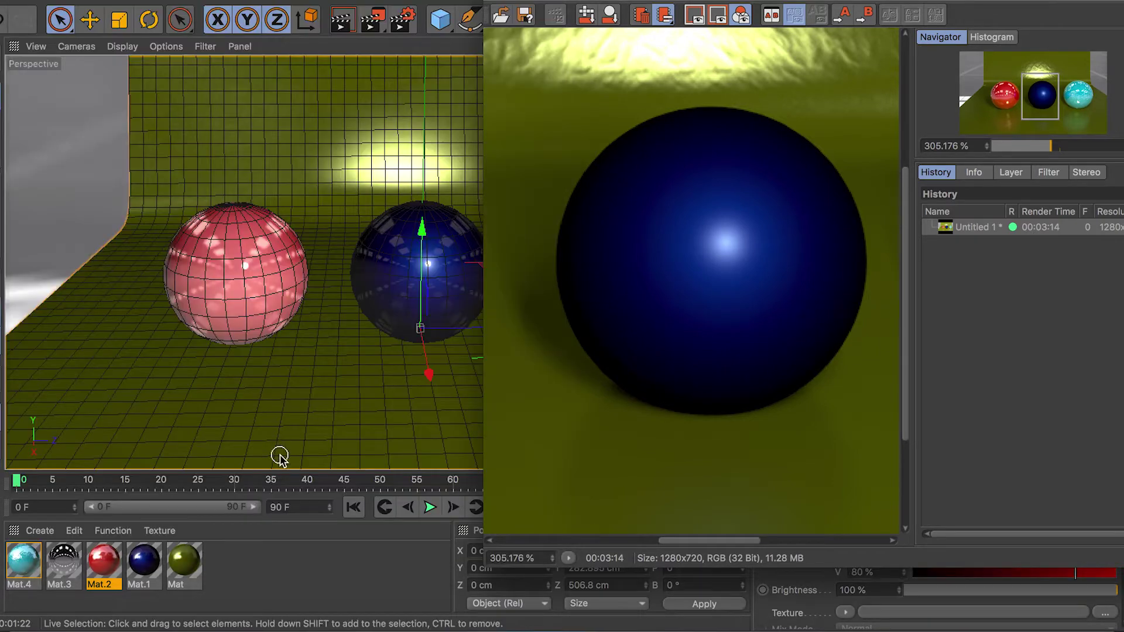
Step: Open the green backdrop material Mat beside the rendered image and examine the backdrop's reflections at several zoom levels
{"action": "double_click", "coordinate": [188, 563]}
{"action": "left_click_drag", "start_coordinate": [462, 62], "coordinate": [174, 2]}
{"action": "scroll", "coordinate": [640, 311], "scroll_direction": "up", "scroll_amount": 2}
{"action": "scroll", "coordinate": [640, 312], "scroll_direction": "down", "scroll_amount": 6}
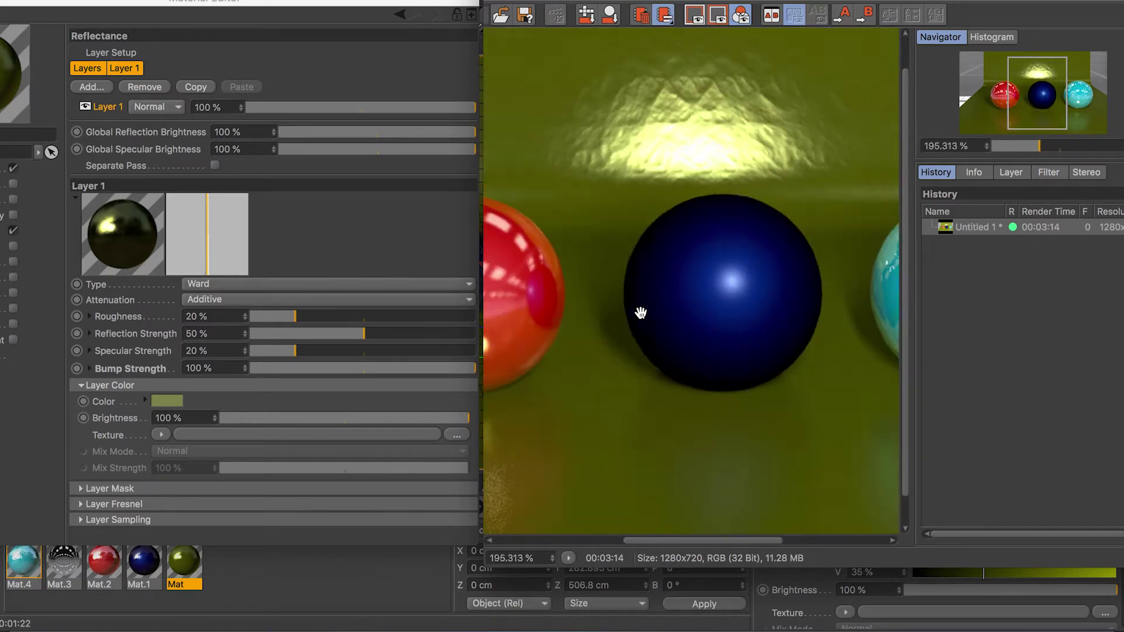
{"action": "scroll", "coordinate": [654, 374], "scroll_direction": "up", "scroll_amount": 1}
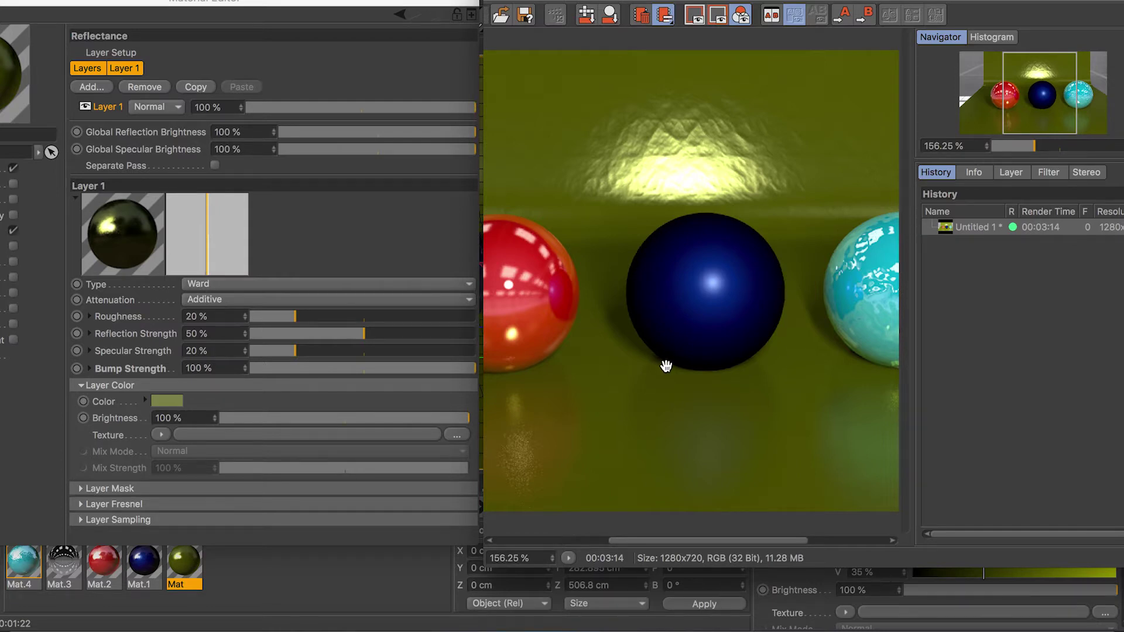
{"action": "scroll", "coordinate": [666, 366], "scroll_direction": "down", "scroll_amount": 4}
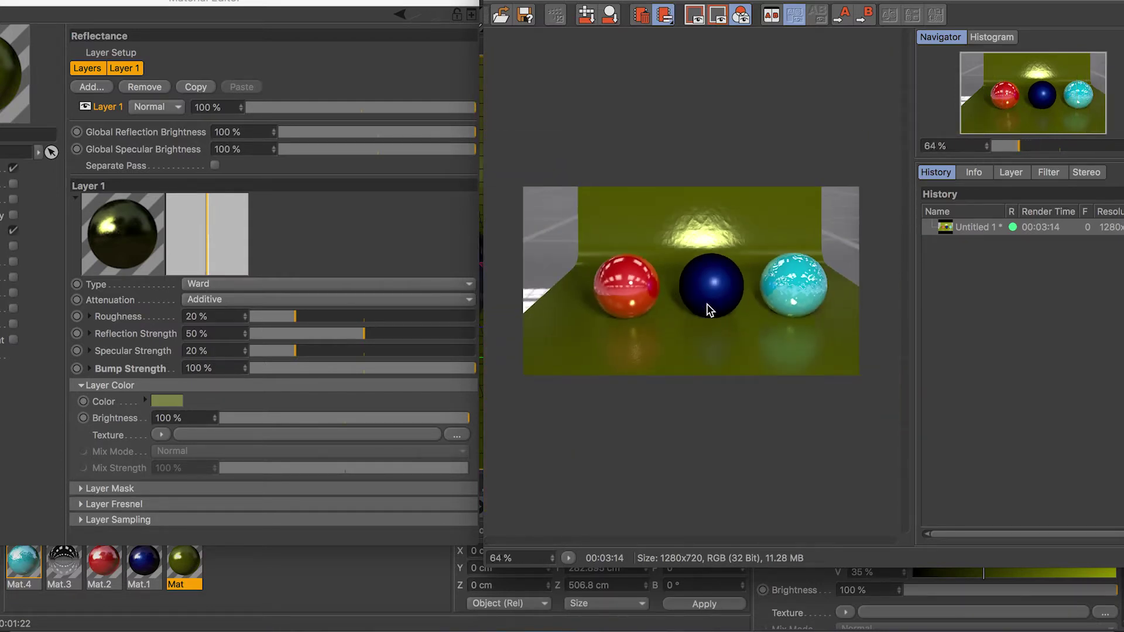
{"action": "scroll", "coordinate": [708, 308], "scroll_direction": "up", "scroll_amount": 4}
{"action": "scroll", "coordinate": [708, 305], "scroll_direction": "down", "scroll_amount": 2}
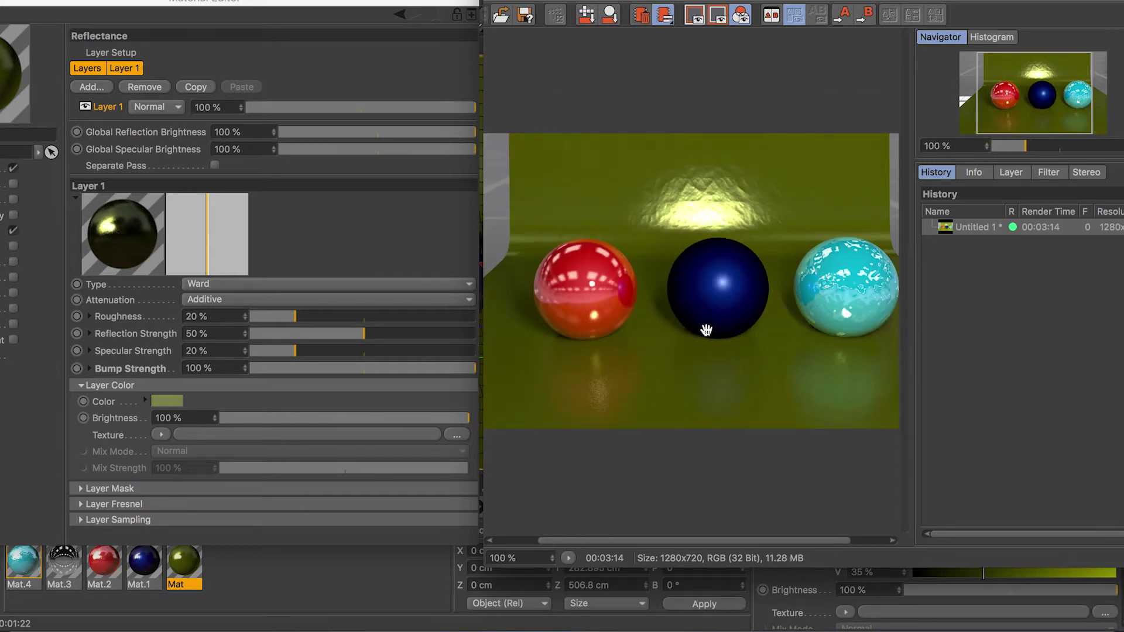
{"action": "scroll", "coordinate": [707, 329], "scroll_direction": "up", "scroll_amount": 1}
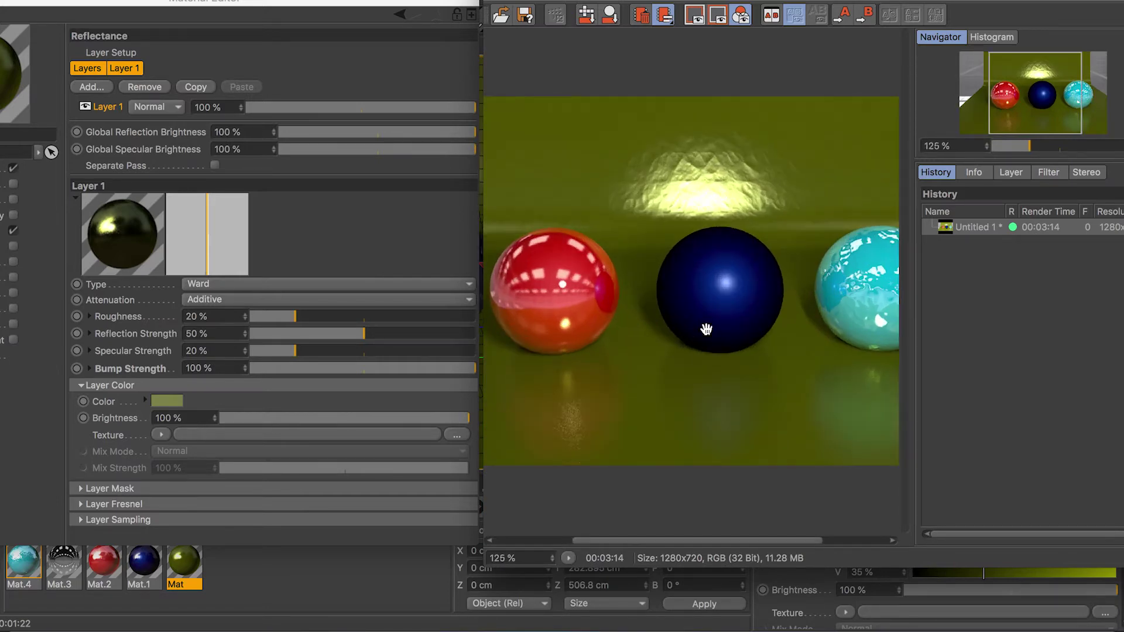
Step: Inspect the Color channel of the material Mat and return to its Reflectance settings
{"action": "left_click_drag", "start_coordinate": [251, 2], "coordinate": [475, 13]}
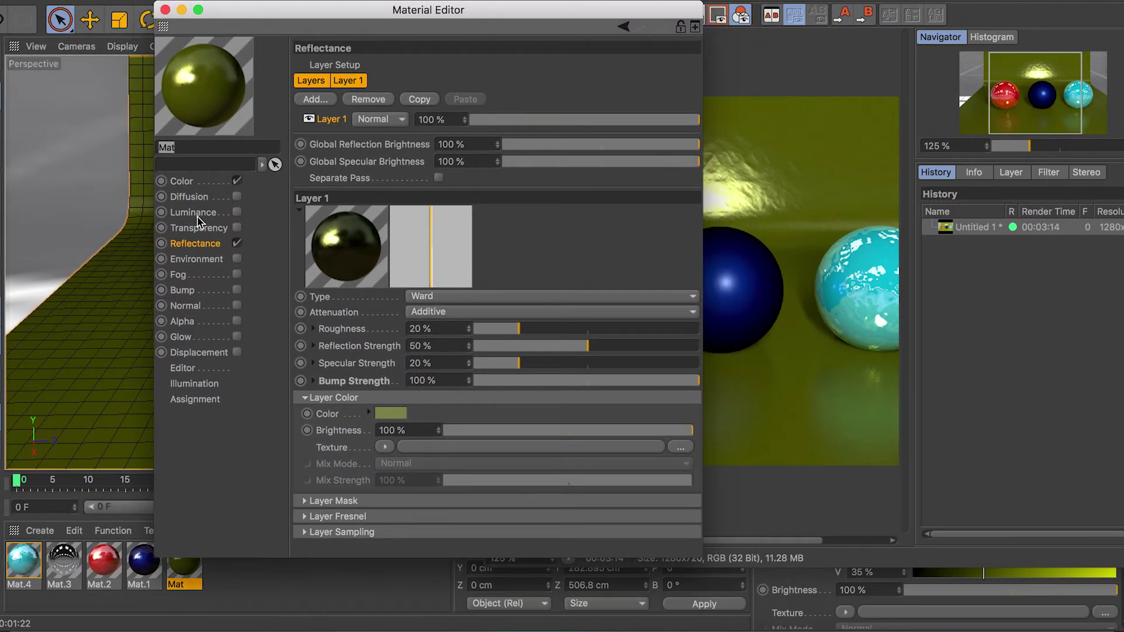
{"action": "left_click", "coordinate": [189, 183]}
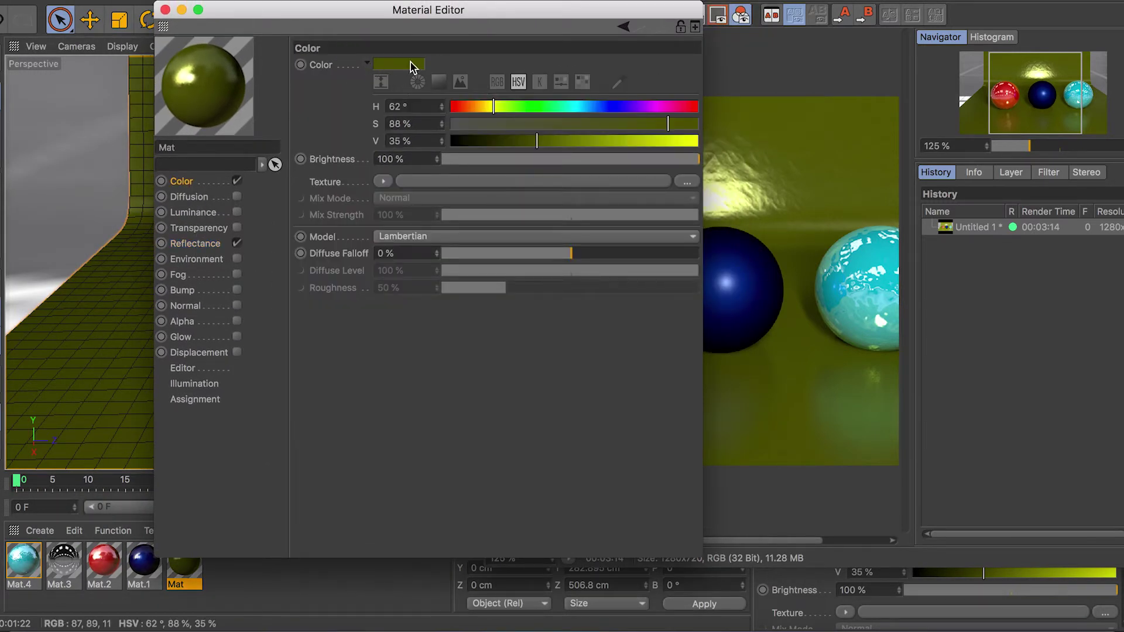
{"action": "left_click", "coordinate": [205, 243]}
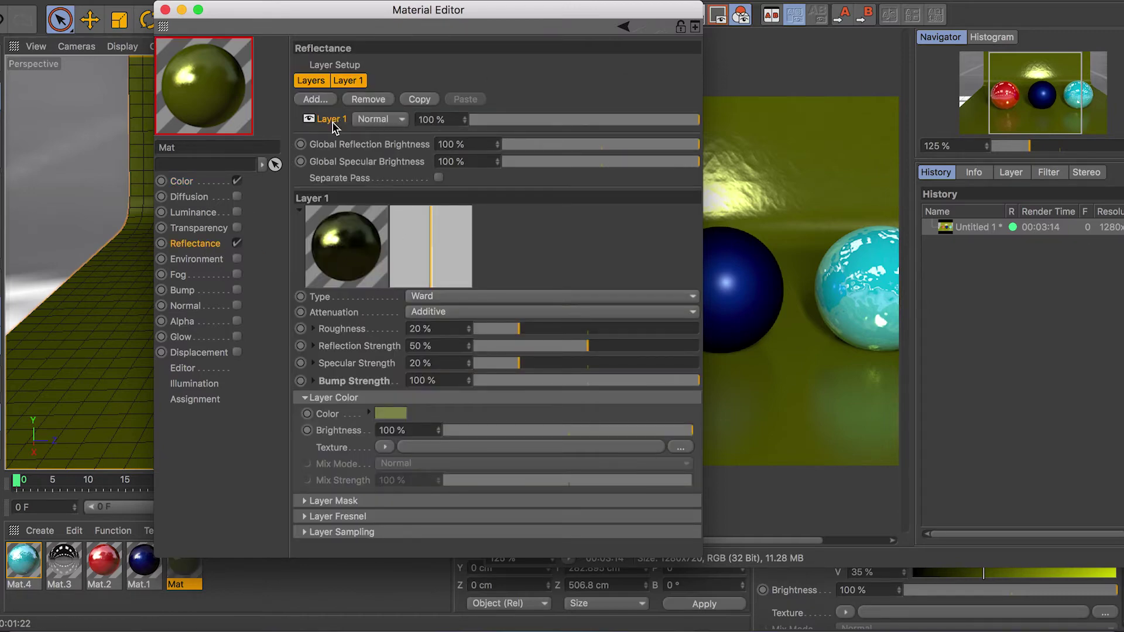
Step: Try Average and Maximum attenuation on Mat's Layer 1, restore Additive, and test a different roughness before returning it to 20%
{"action": "left_click", "coordinate": [435, 312]}
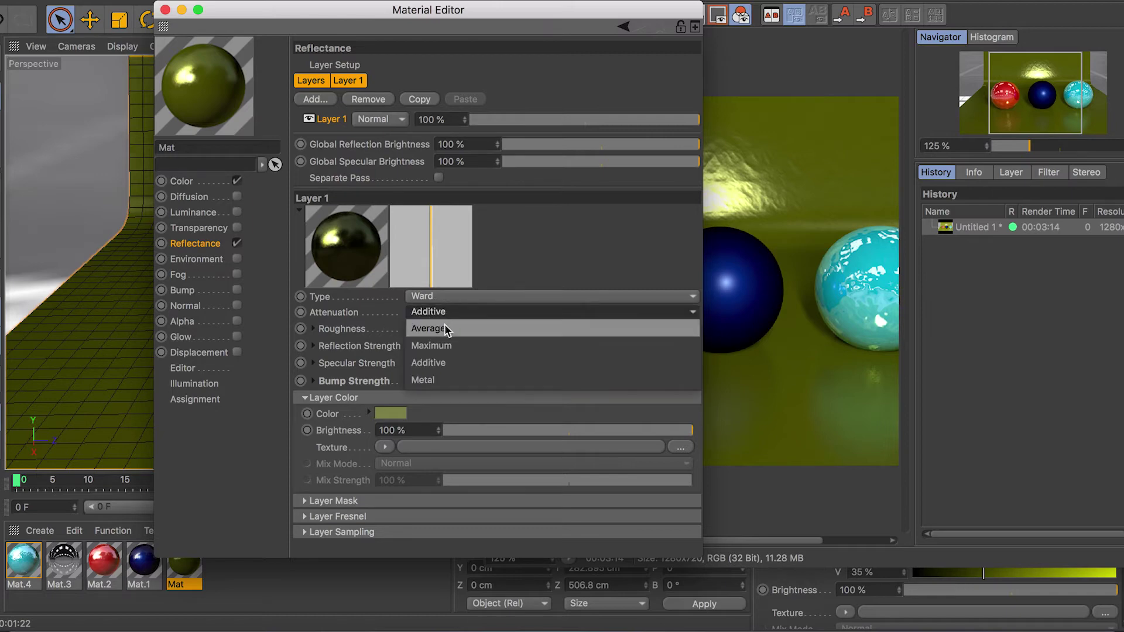
{"action": "left_click", "coordinate": [442, 322]}
{"action": "left_click", "coordinate": [442, 316]}
{"action": "left_click", "coordinate": [445, 346]}
{"action": "left_click", "coordinate": [442, 316]}
{"action": "left_click", "coordinate": [428, 363]}
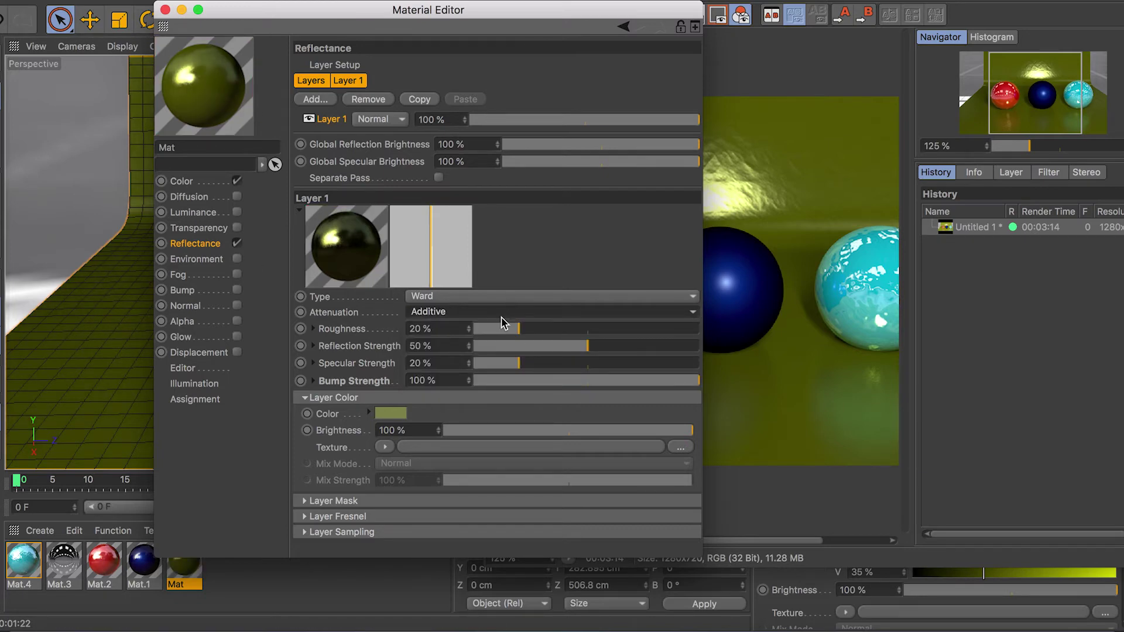
{"action": "left_click_drag", "start_coordinate": [574, 332], "coordinate": [522, 332]}
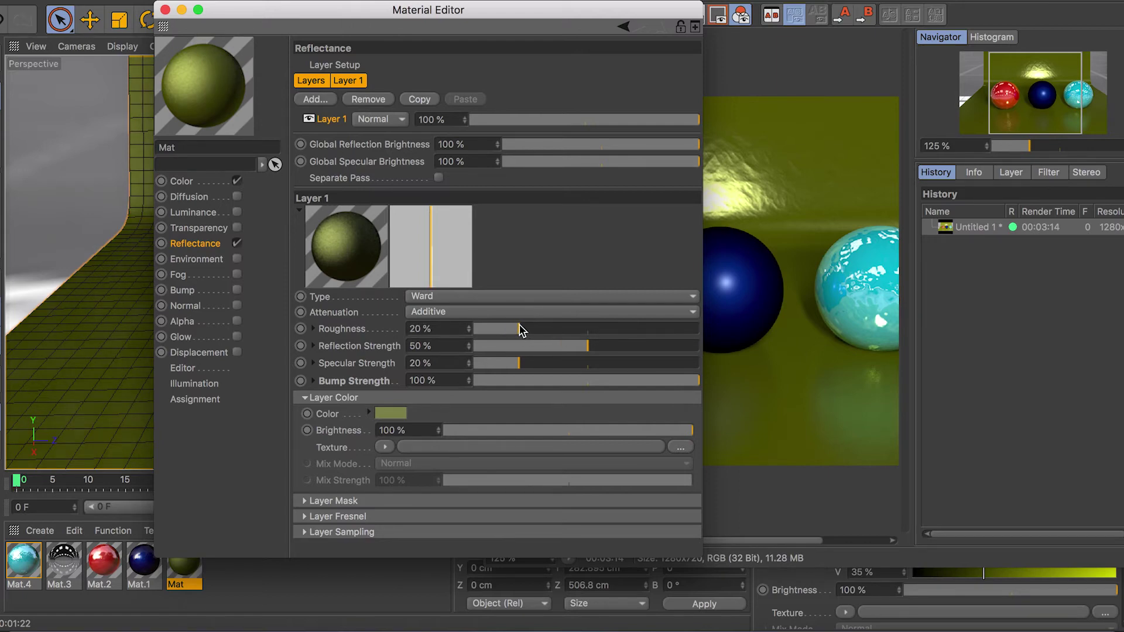
Step: Compare Mat with the render, look over its Layer Mask, Layer Fresnel and Color settings, and close the Material Editor
{"action": "left_click_drag", "start_coordinate": [572, 17], "coordinate": [360, 1]}
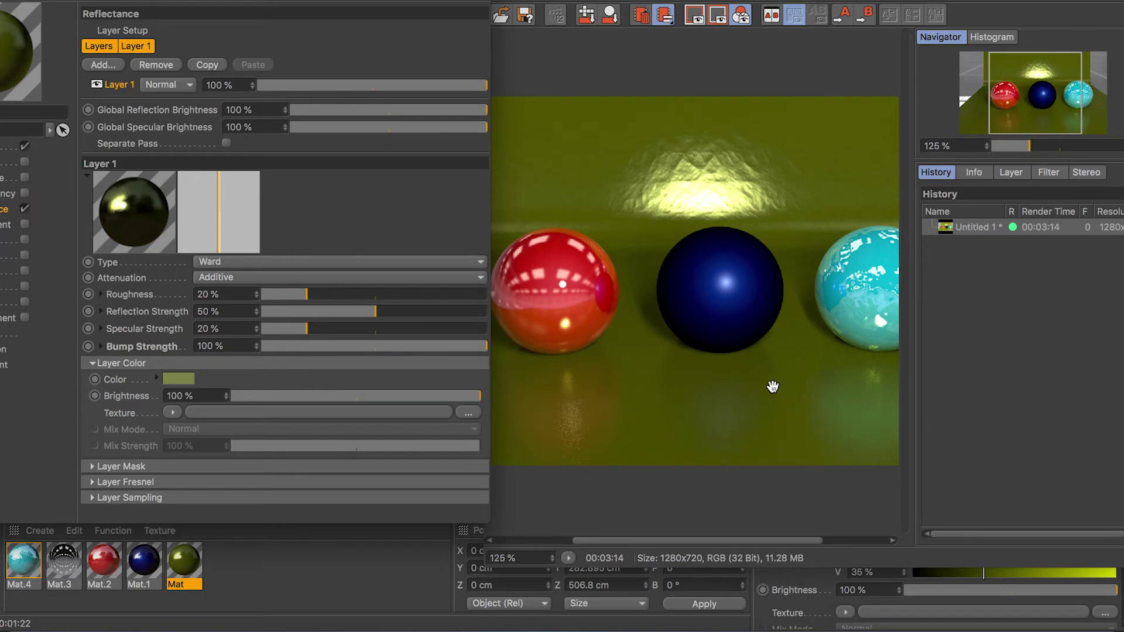
{"action": "left_click_drag", "start_coordinate": [242, 2], "coordinate": [362, 2]}
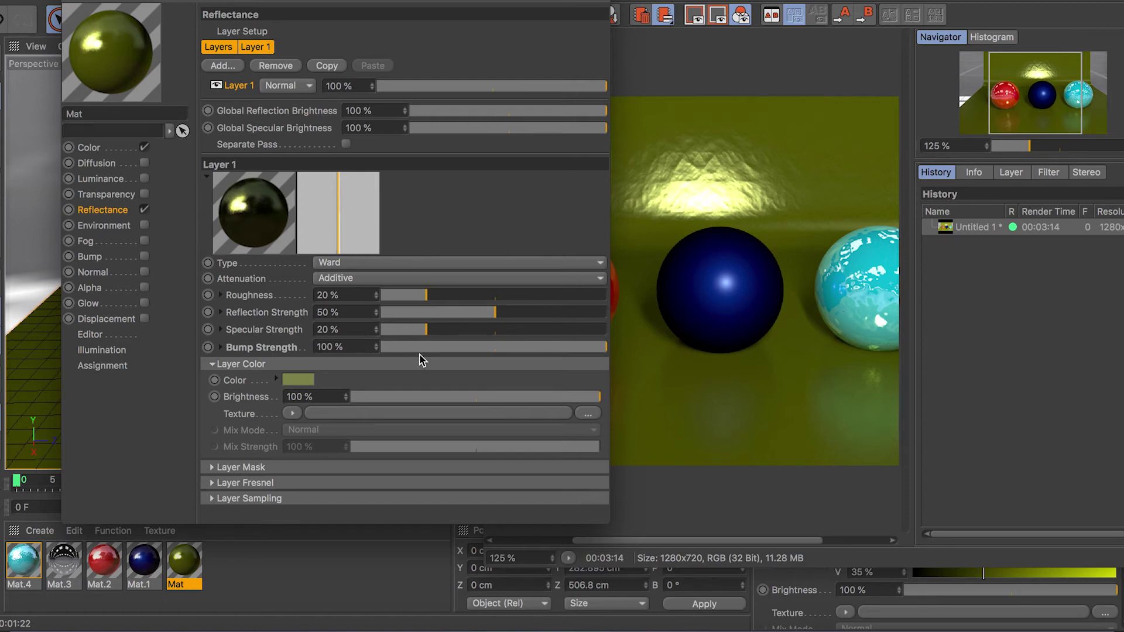
{"action": "left_click", "coordinate": [304, 473]}
{"action": "left_click", "coordinate": [303, 472]}
{"action": "left_click", "coordinate": [310, 484]}
{"action": "left_click", "coordinate": [310, 484]}
{"action": "left_click", "coordinate": [89, 148]}
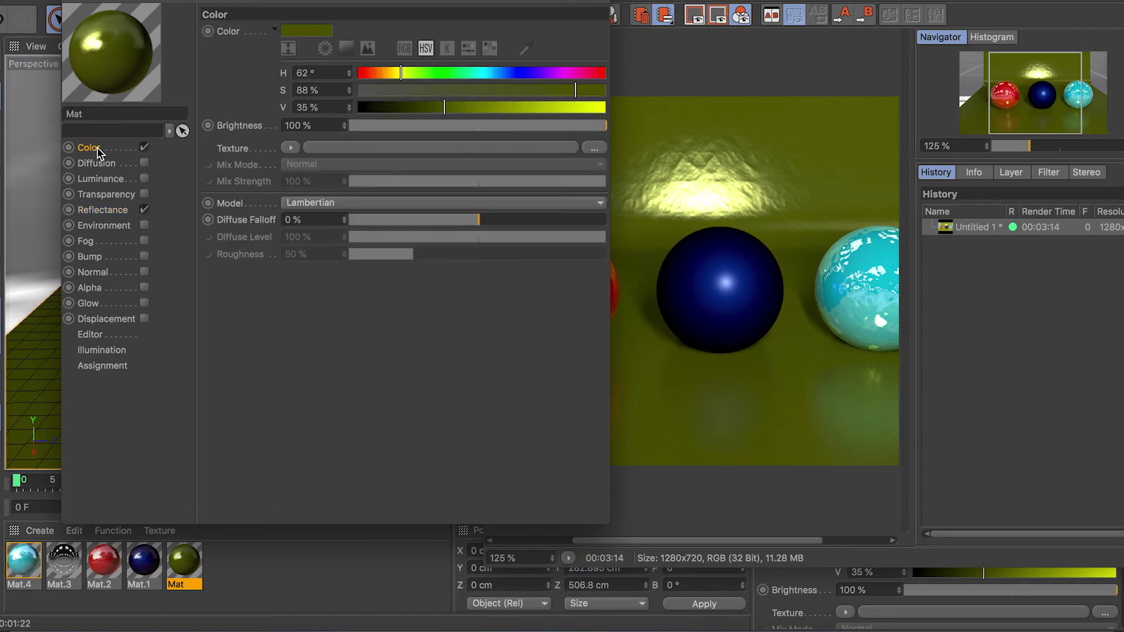
{"action": "left_click", "coordinate": [104, 210]}
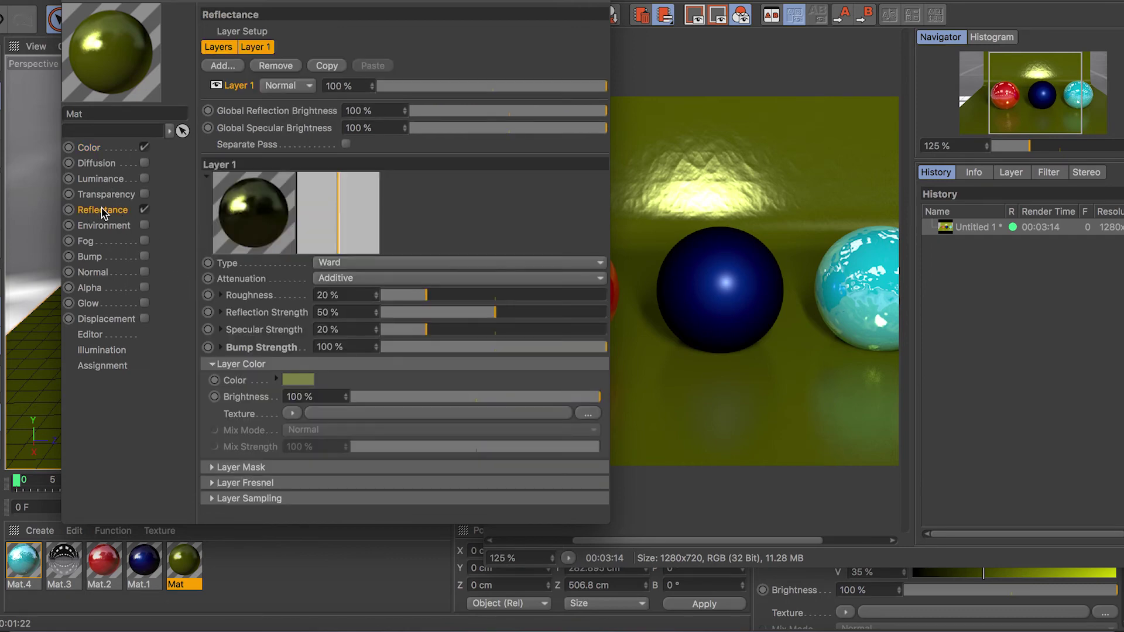
{"action": "key", "text": "super+w"}
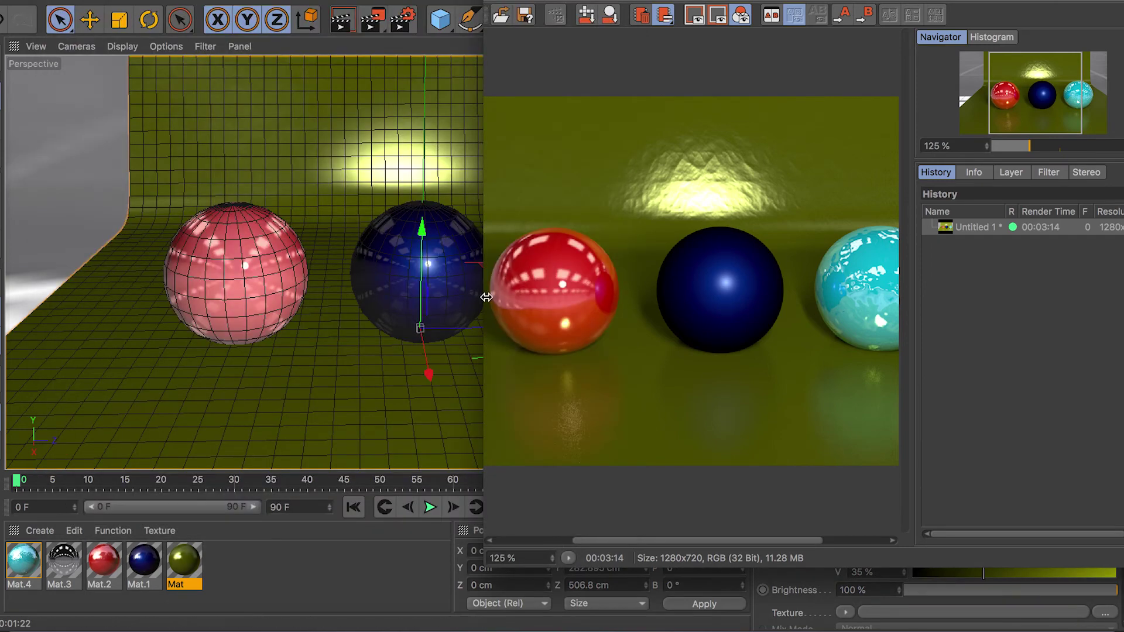
Step: Reposition the Picture Viewer to show the whole render and open Mat.3's Reflectance settings in front of it
{"action": "double_click", "coordinate": [514, 4]}
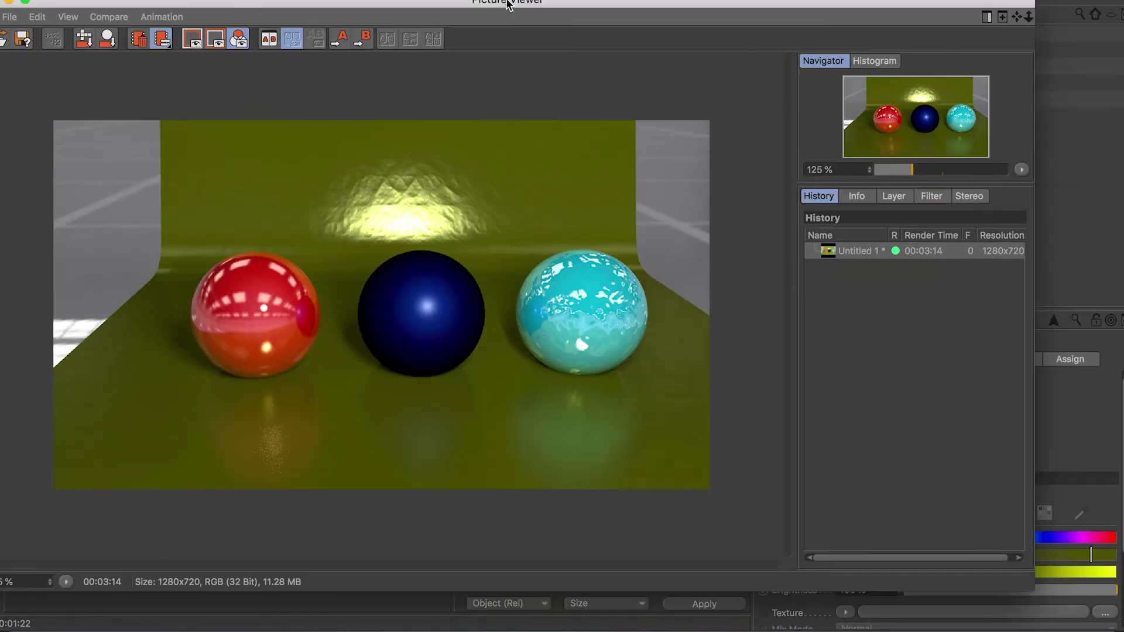
{"action": "double_click", "coordinate": [545, 6]}
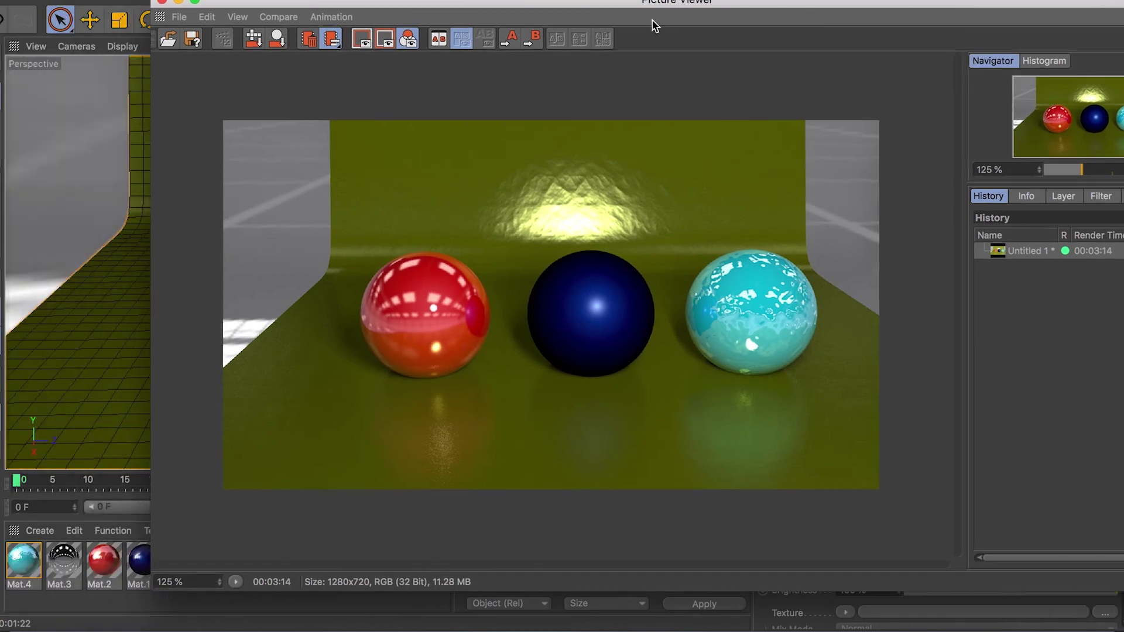
{"action": "double_click", "coordinate": [69, 562]}
{"action": "left_click_drag", "start_coordinate": [487, 62], "coordinate": [620, 0]}
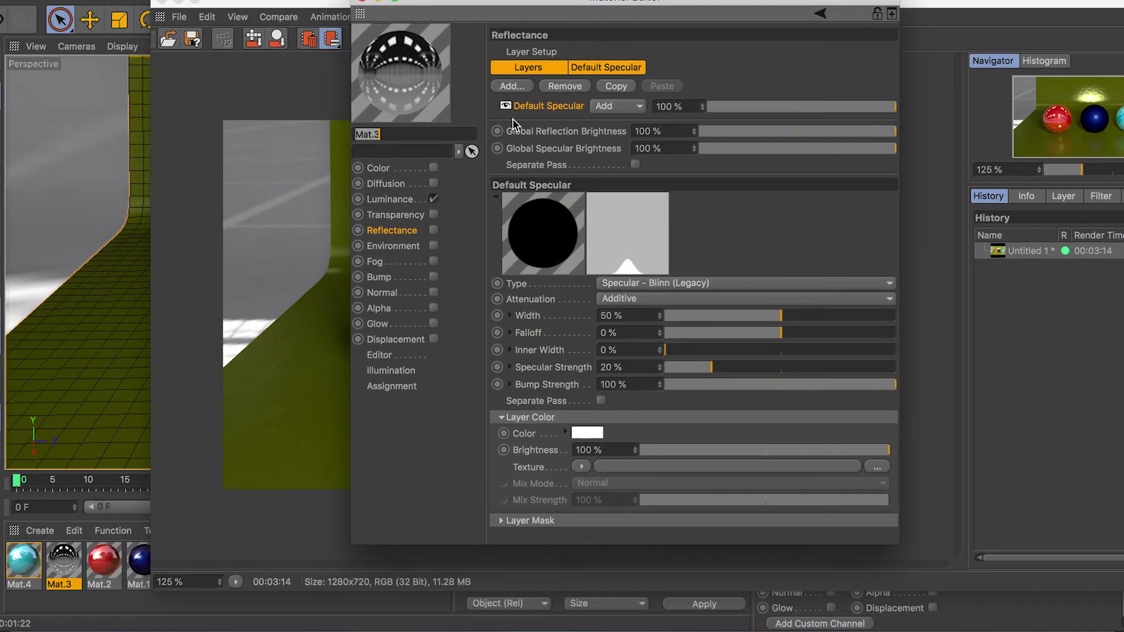